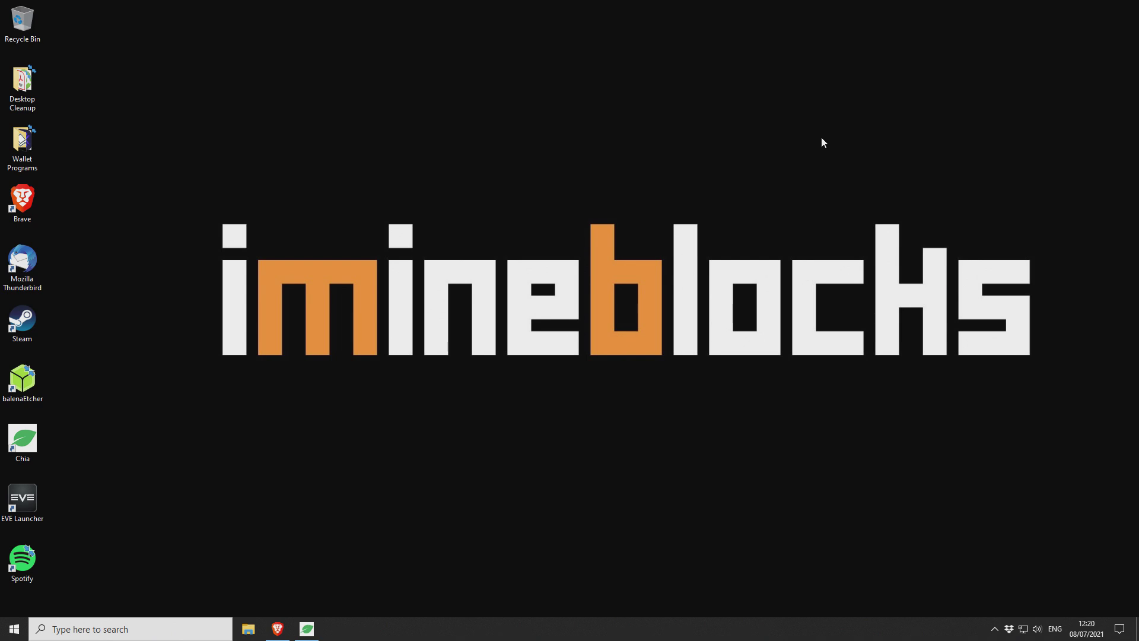
- Bring the Chia Blockchain farming overview back on screen with Alt+Tab
key(alt+Tab)
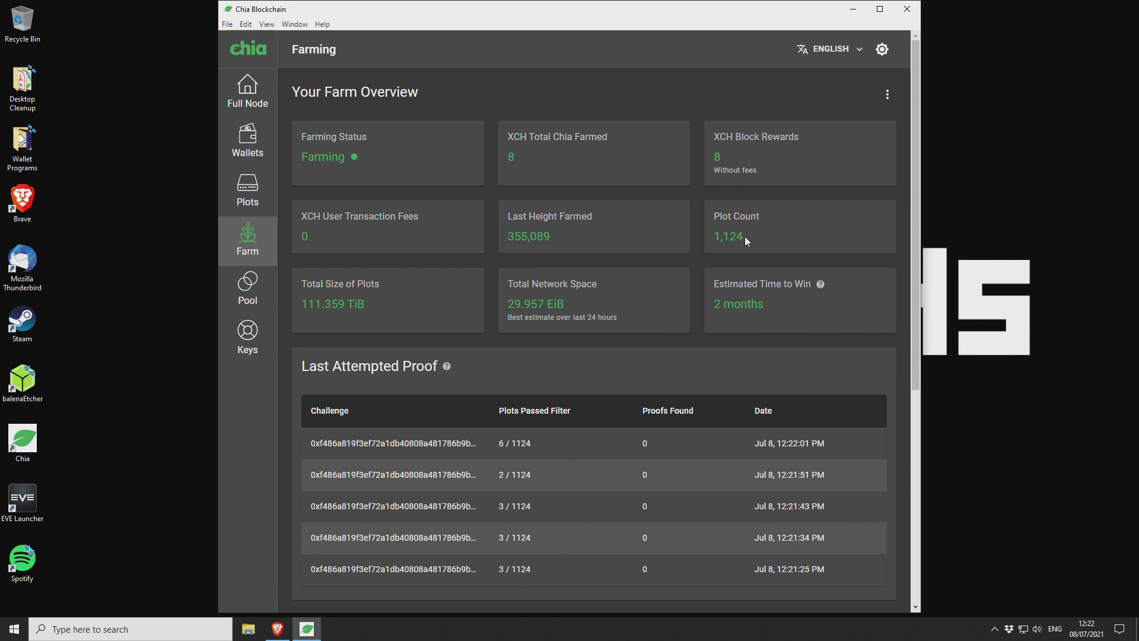
- Look over the Plots, Full Node and Wallets pages, then return to the Farm overview
click(254, 190)
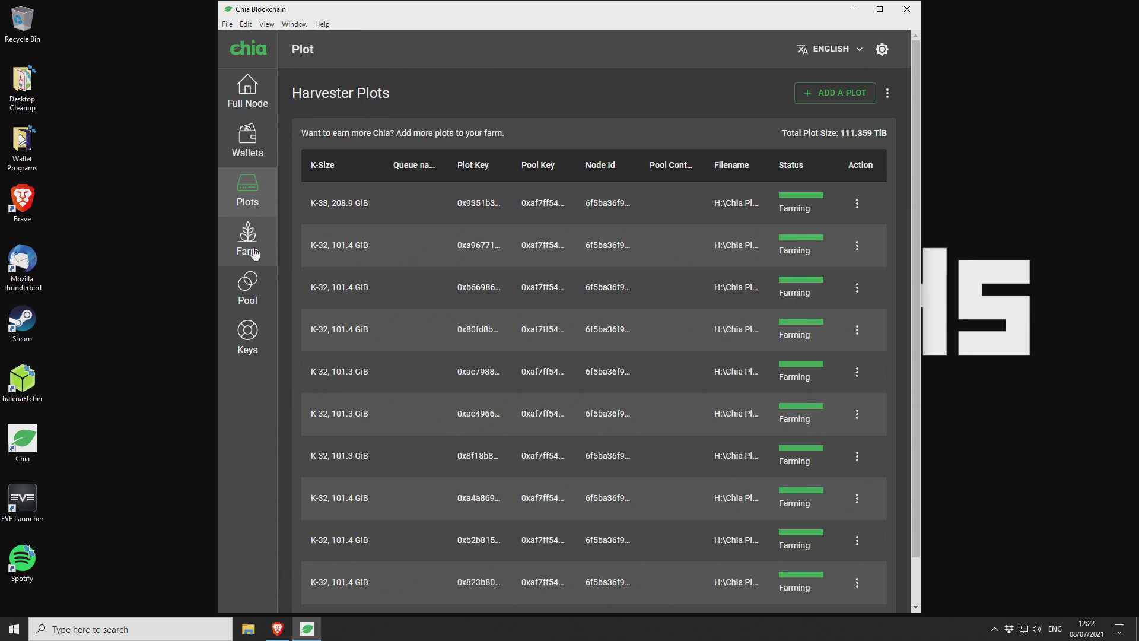
click(248, 98)
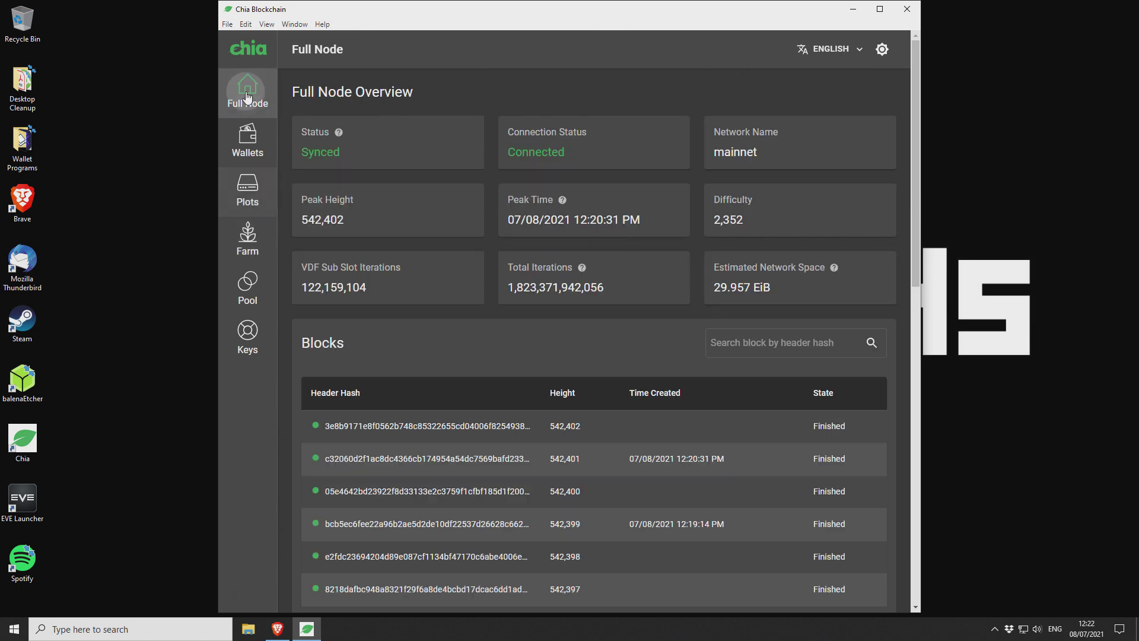
click(249, 149)
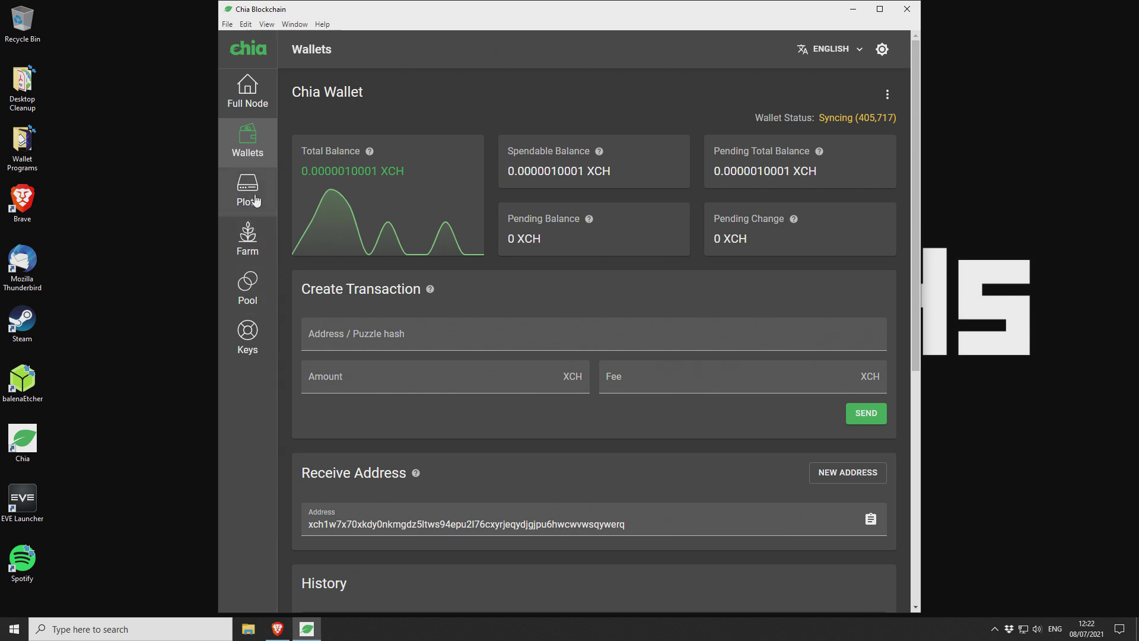
click(250, 237)
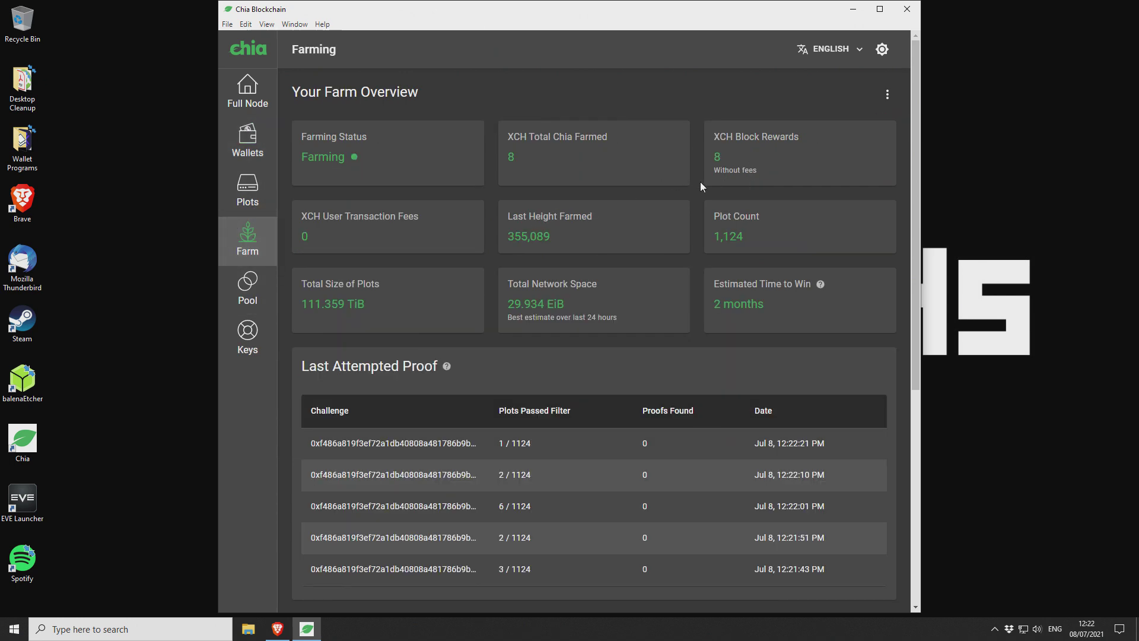
- Minimize Chia and download the Chia 1.2.0 Windows installer from chia.net
click(853, 10)
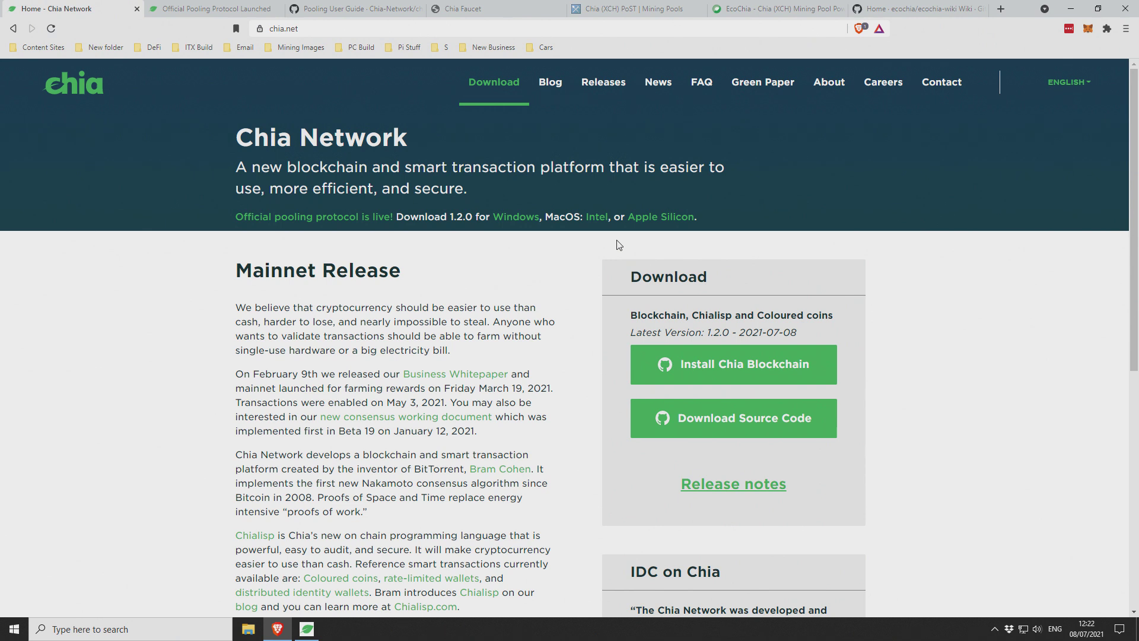
click(513, 224)
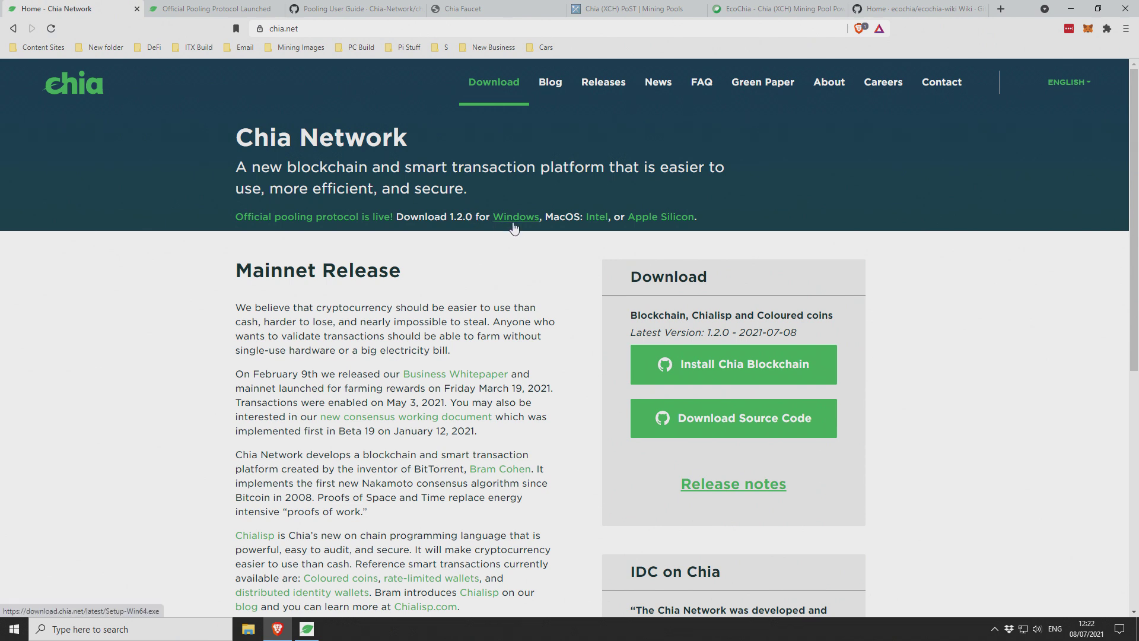
- Restore Chia, confirm the full node shows Synced, and check the wallet's sync status
click(1071, 8)
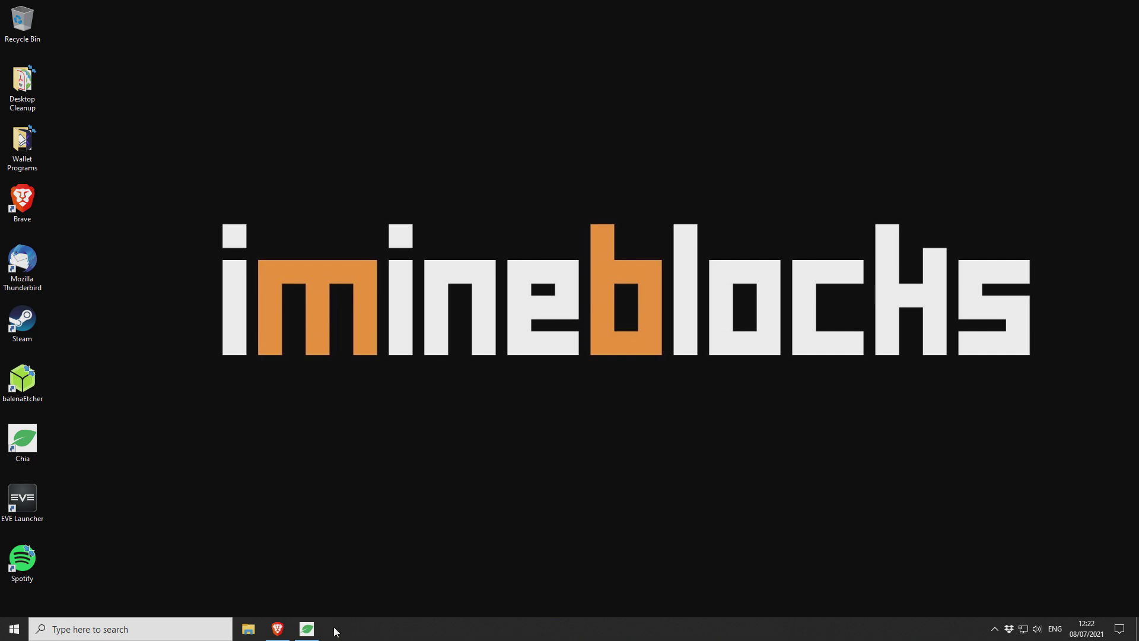
click(307, 629)
click(250, 91)
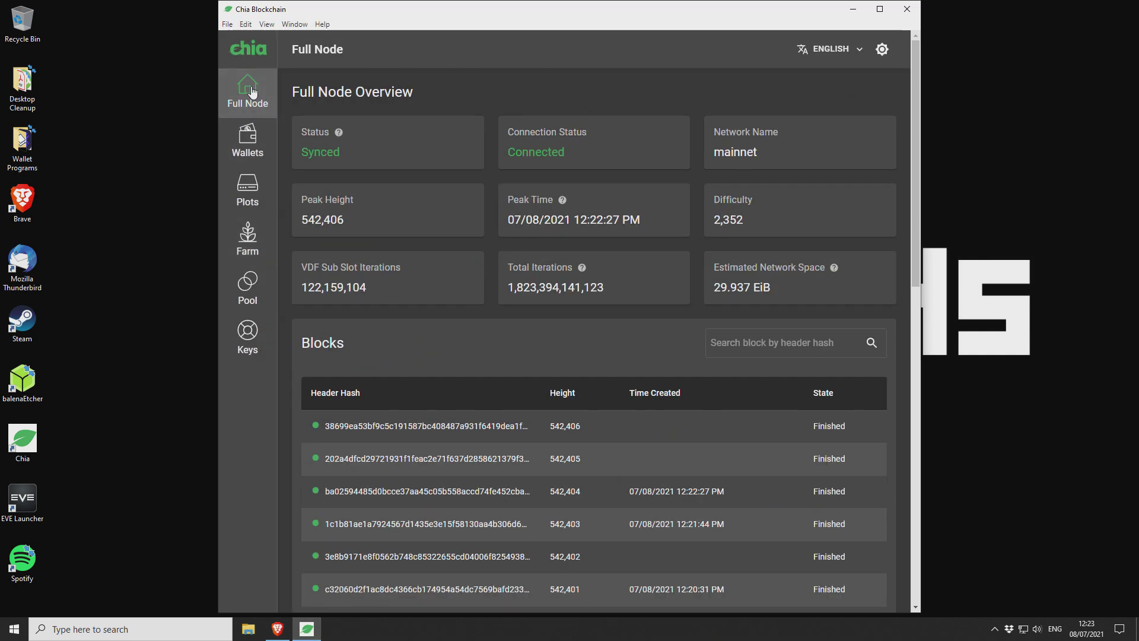
drag(344, 155, 301, 155)
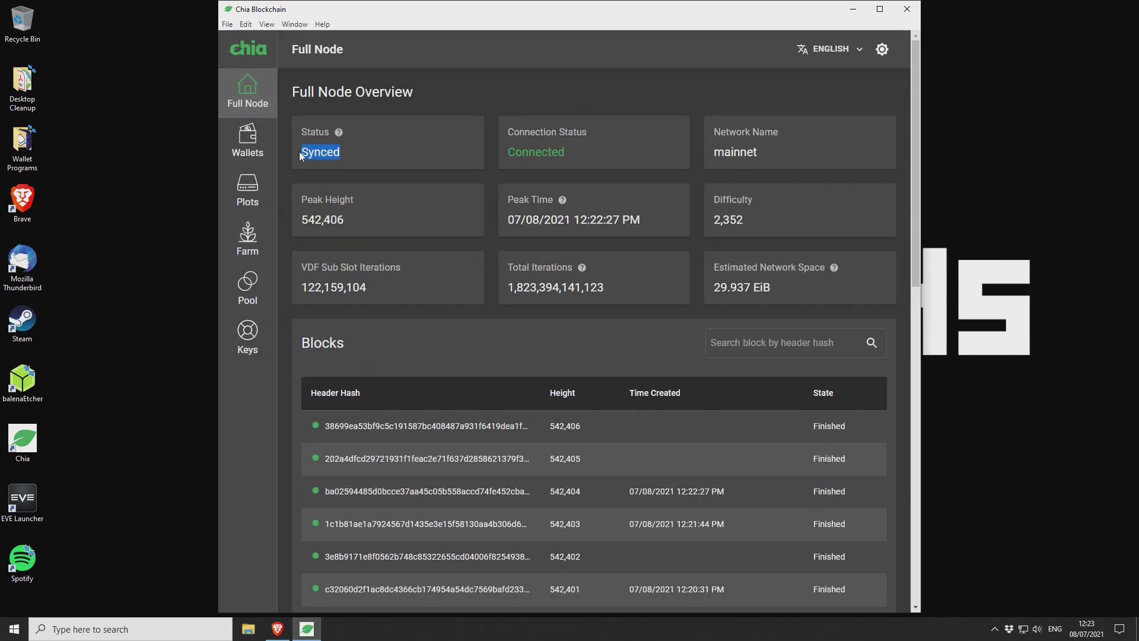
click(245, 143)
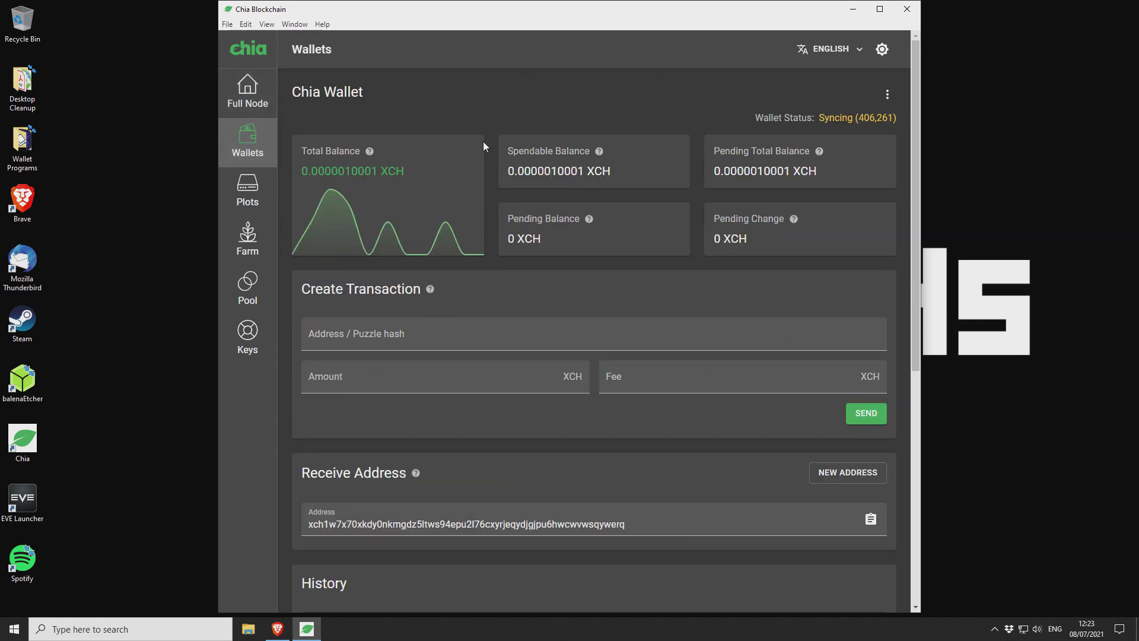
click(260, 93)
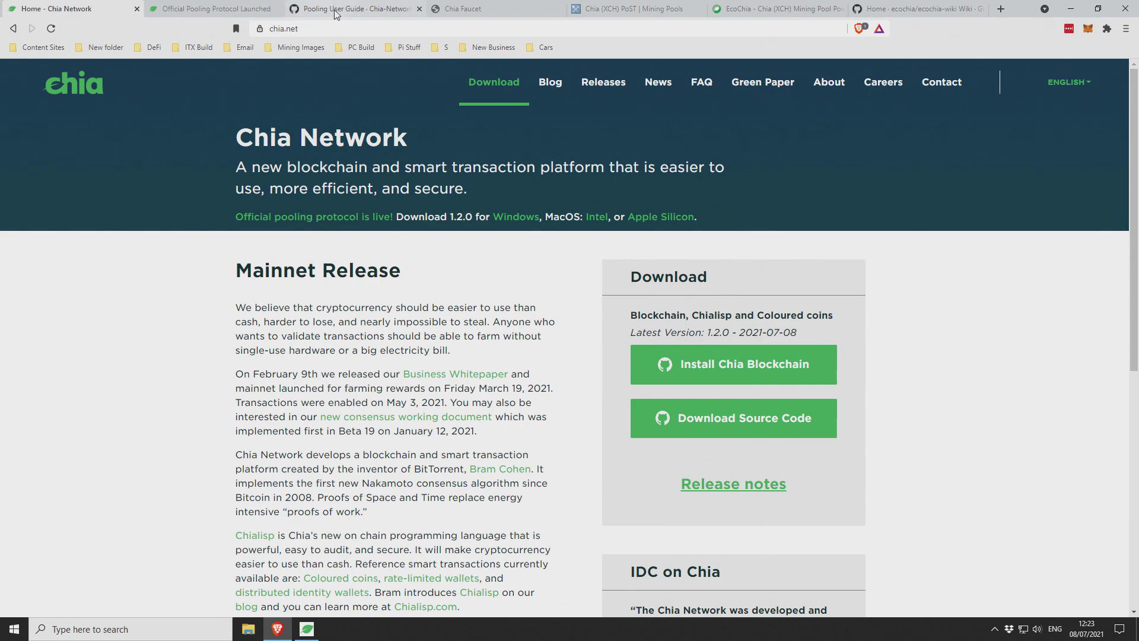
- Scroll the Pooling User Guide to Step 1 and highlight the Chia 1.2 requirement
click(347, 8)
scroll(341, 146, up, 7)
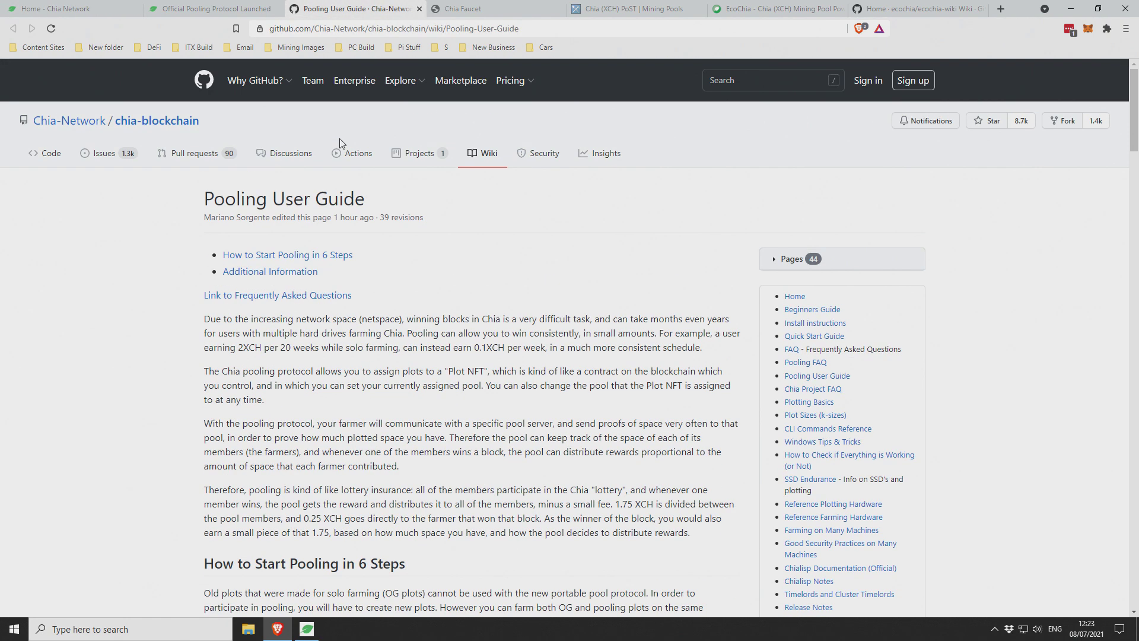
scroll(343, 188, down, 5)
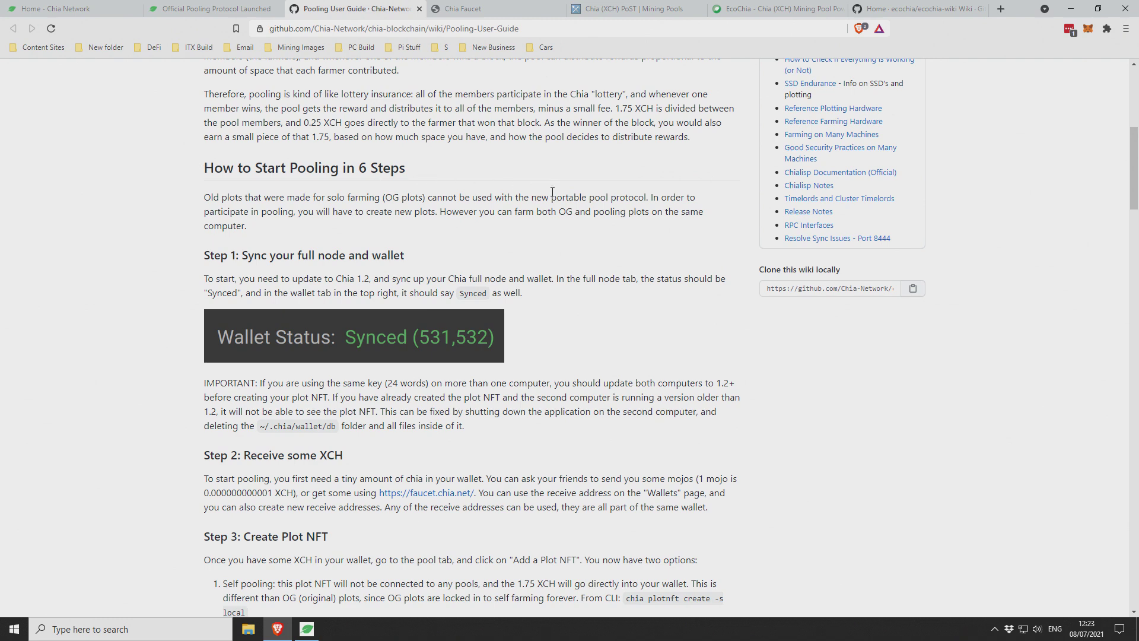
scroll(552, 193, down, 2)
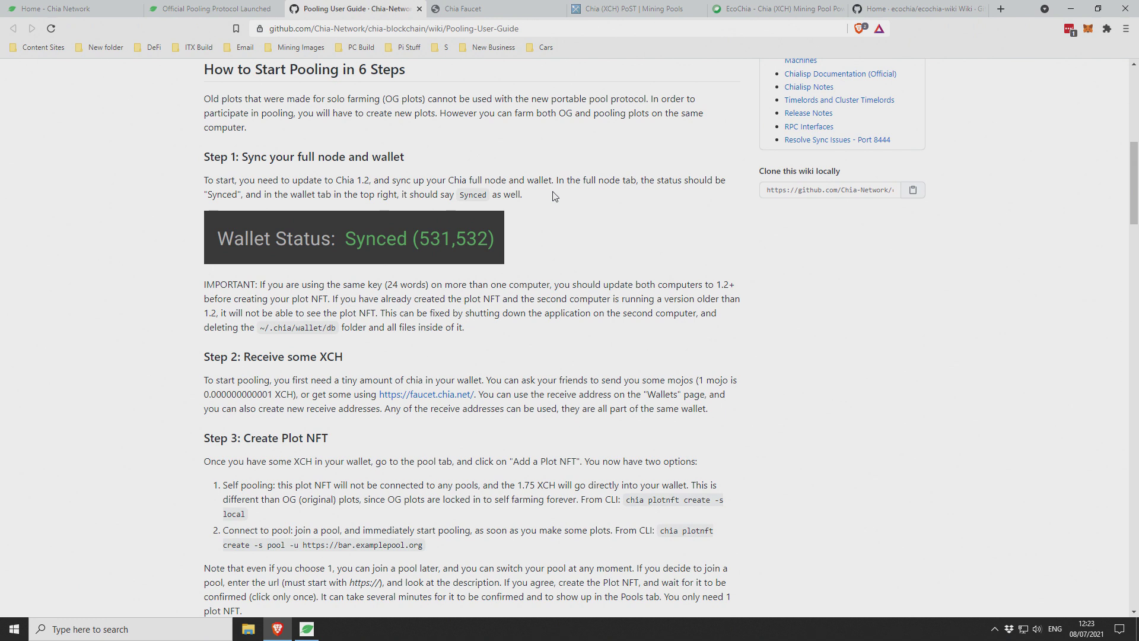
scroll(552, 196, down, 2)
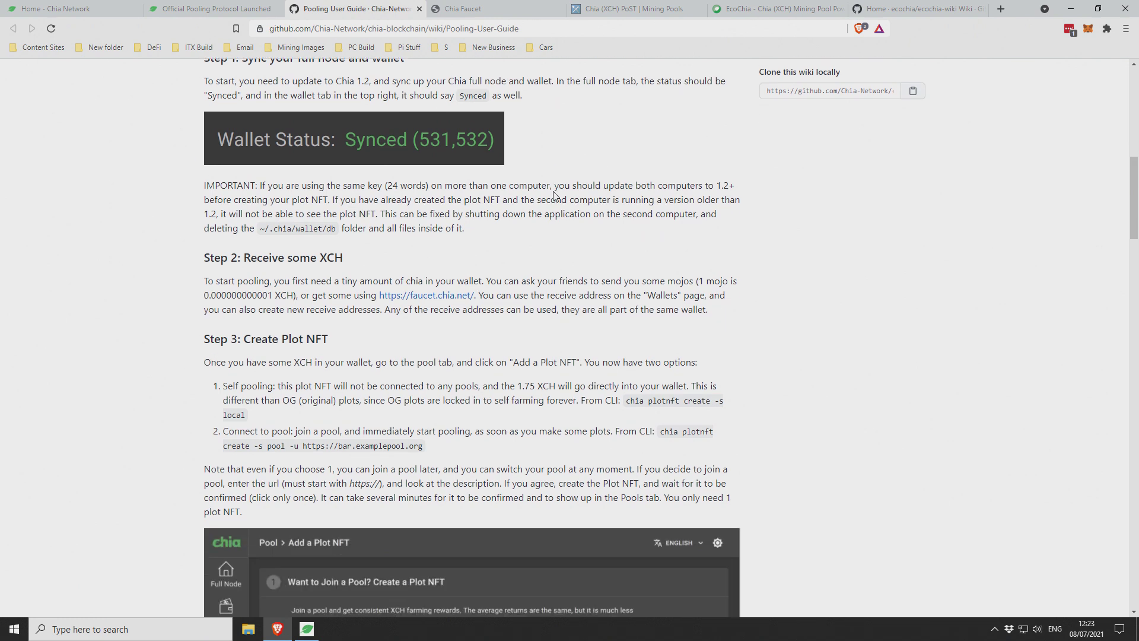
scroll(415, 189, up, 2)
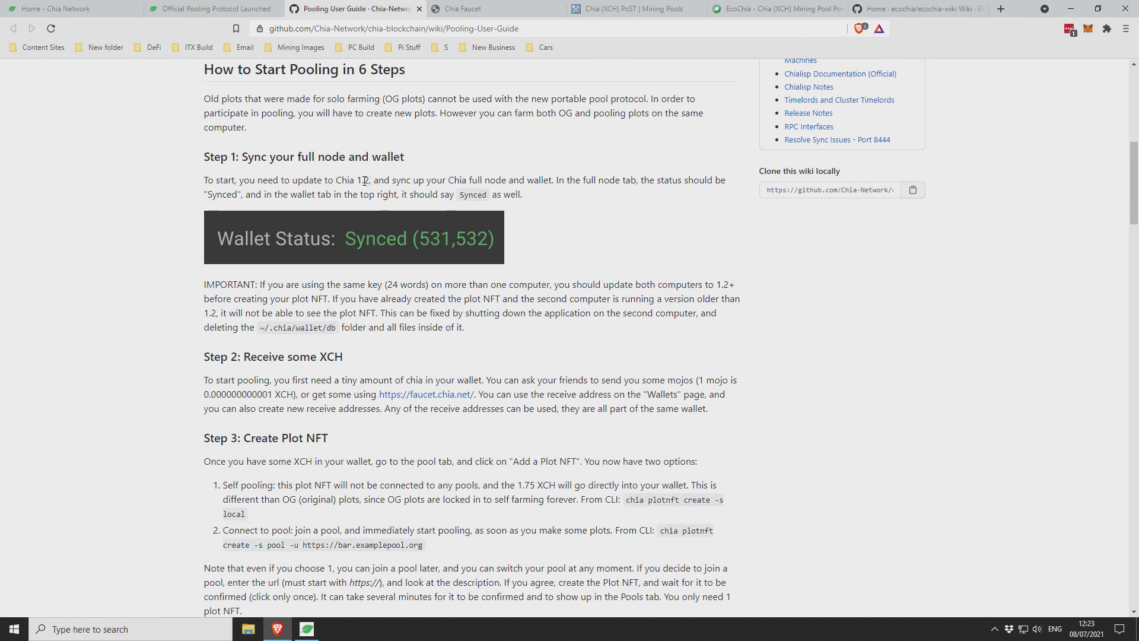
drag(336, 180, 370, 179)
click(376, 180)
- Find 'Step 2: Receive some XCH' and follow its faucet.chia.net link
scroll(341, 243, down, 2)
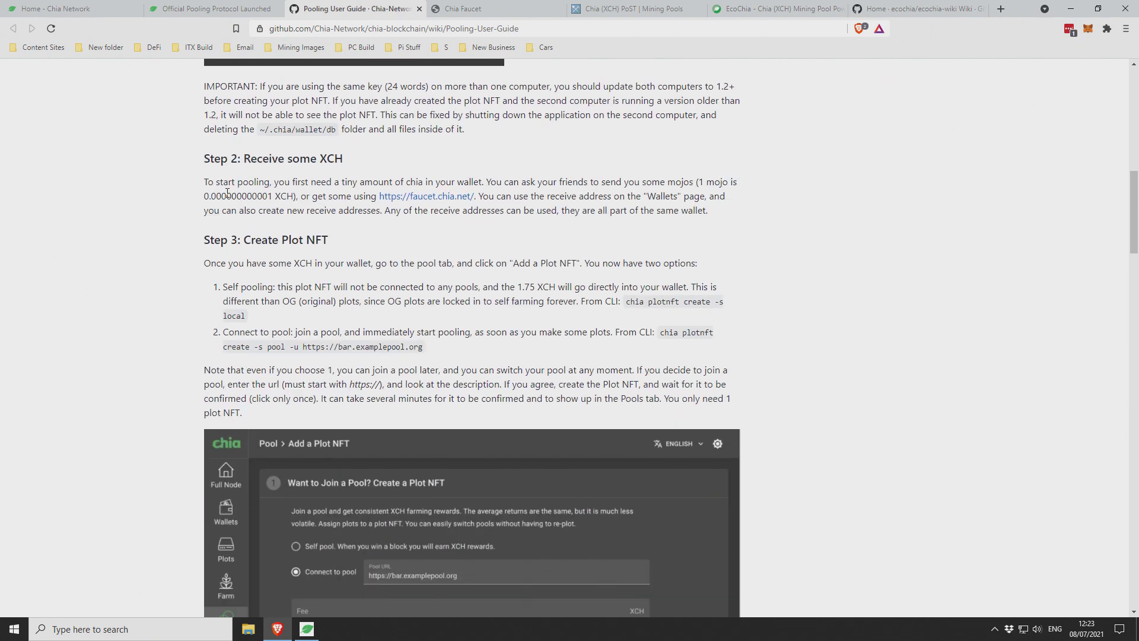
drag(345, 159, 203, 159)
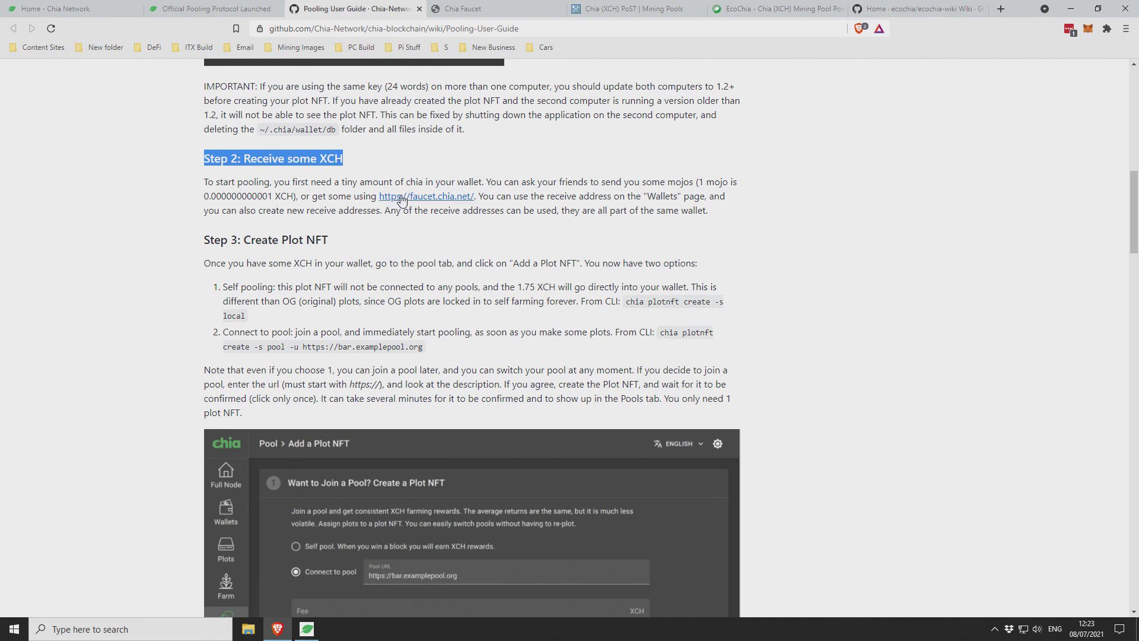
click(433, 191)
- Copy the receive address from the Chia Blockchain wallet page
click(442, 152)
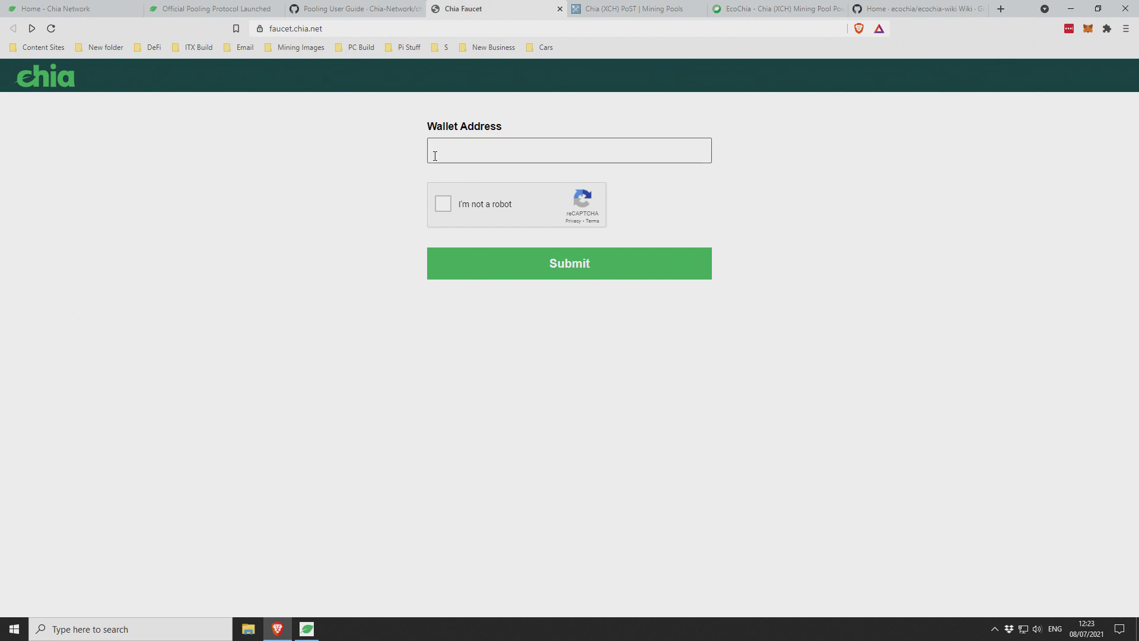
click(307, 629)
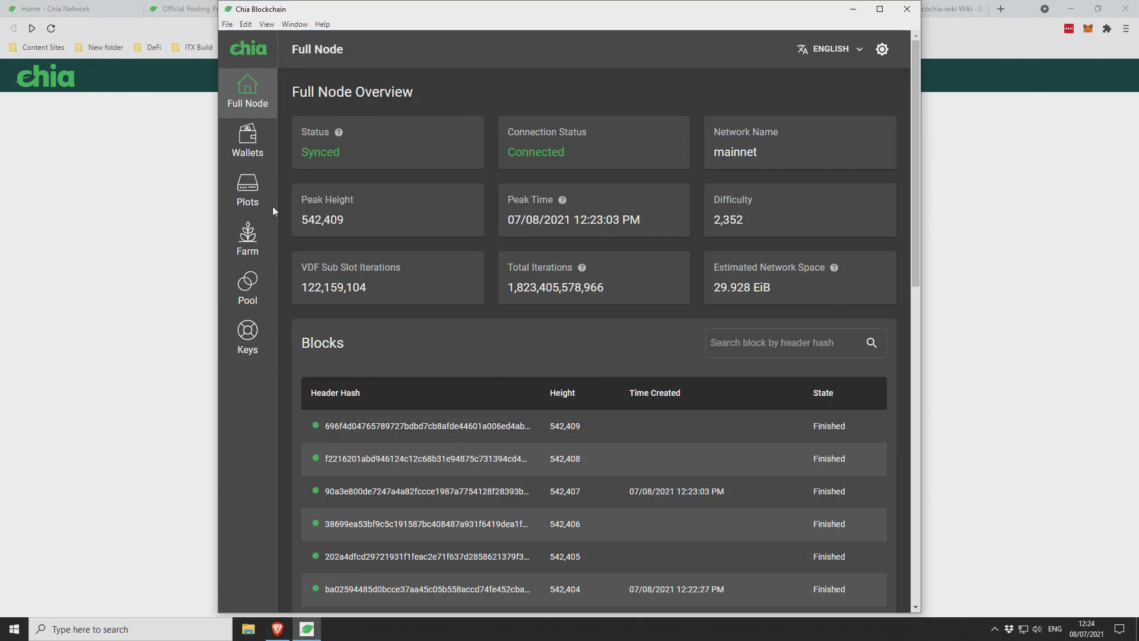
click(252, 141)
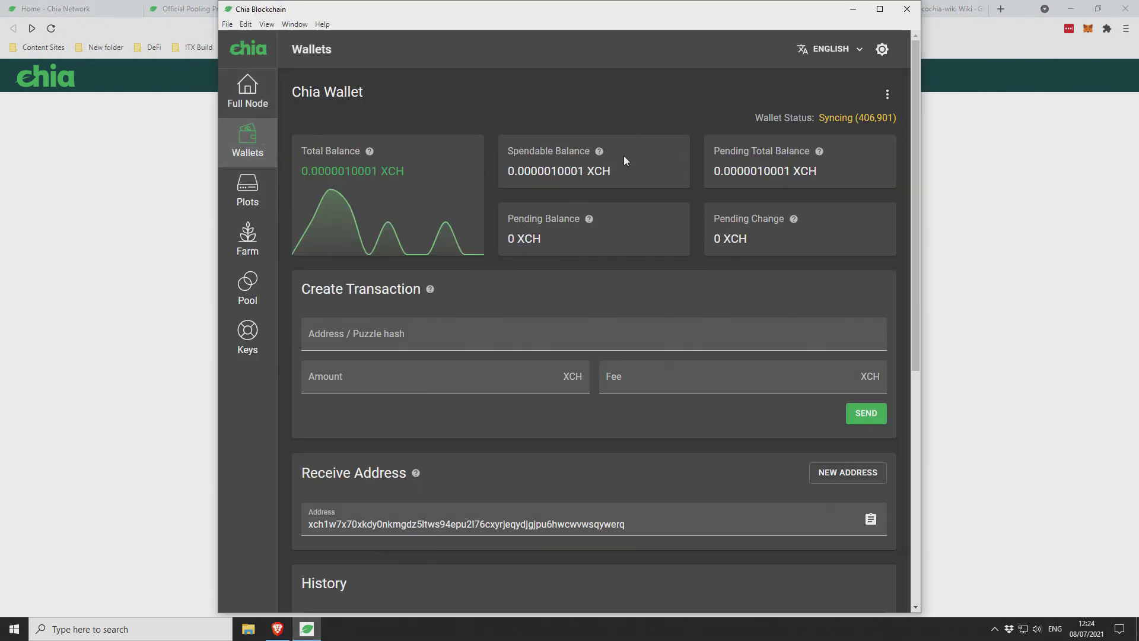
drag(584, 171, 529, 171)
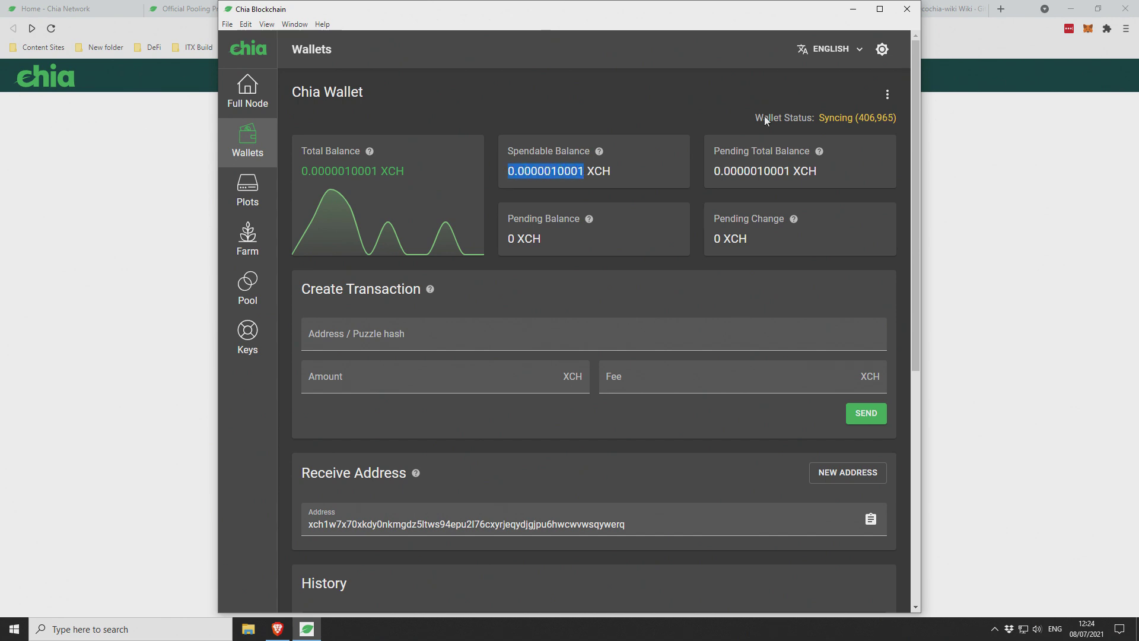
double_click(599, 524)
key(ctrl+c)
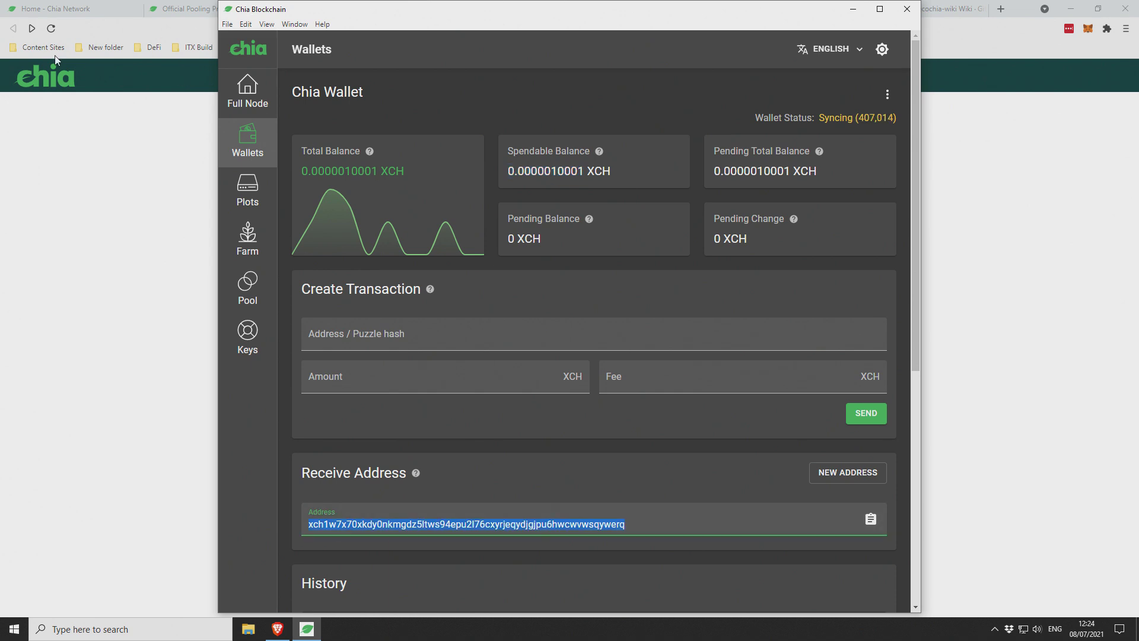
- Paste the receive address into the faucet's Wallet Address field and pass the robot check
click(86, 257)
click(496, 153)
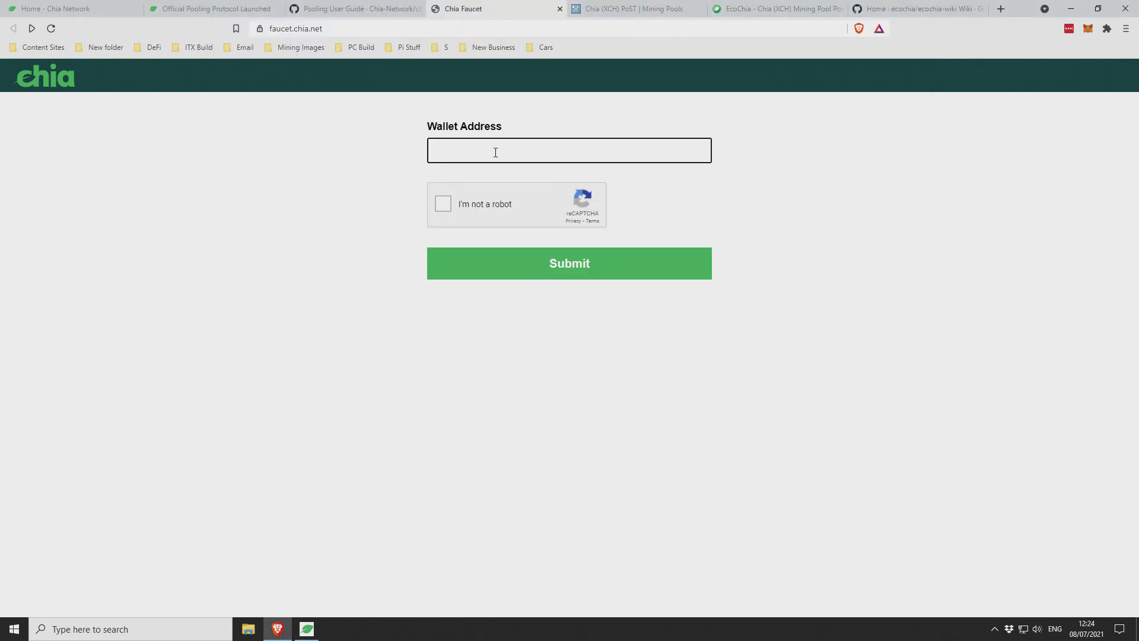
key(ctrl+v)
click(444, 204)
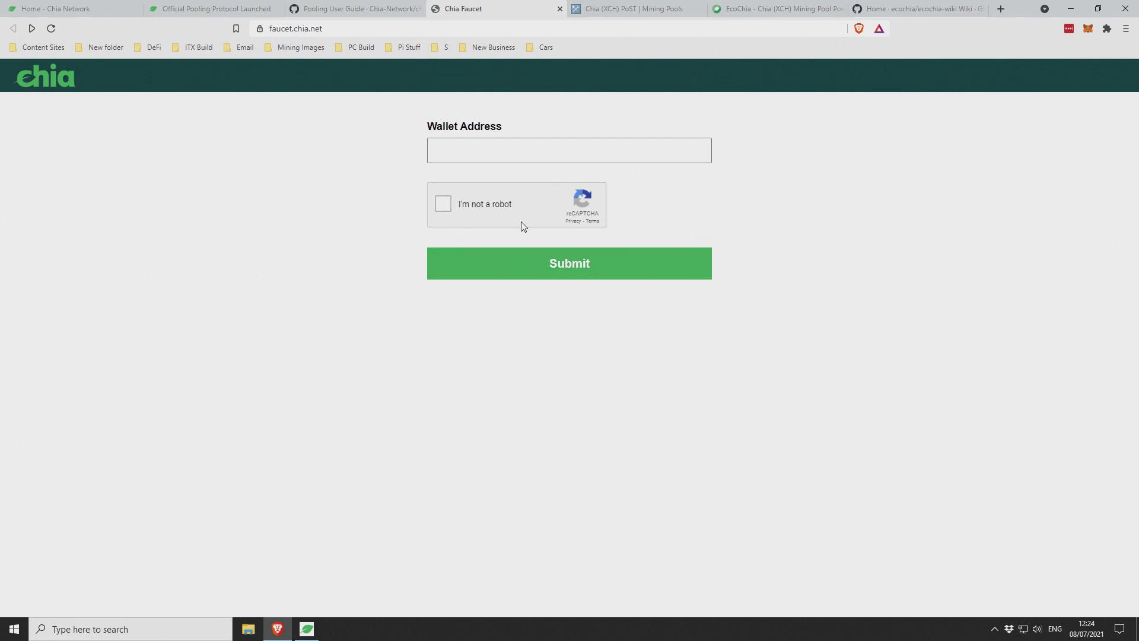
- Scroll the Pooling User Guide to Step 3 and its Add a Plot NFT screenshot
click(347, 9)
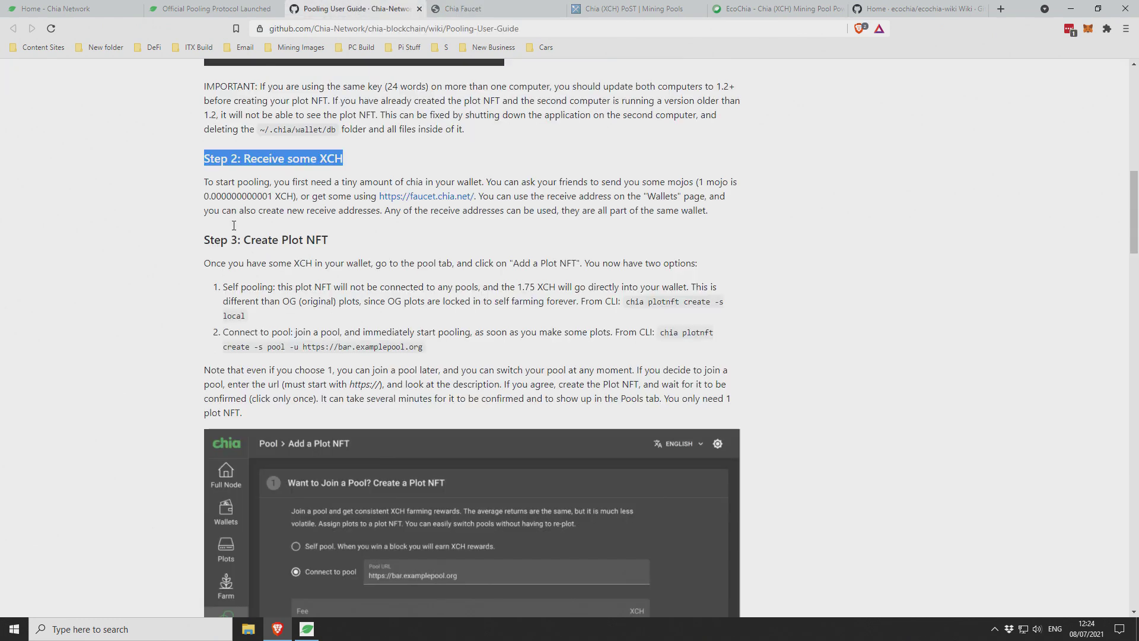
scroll(151, 238, down, 3)
scroll(151, 239, down, 2)
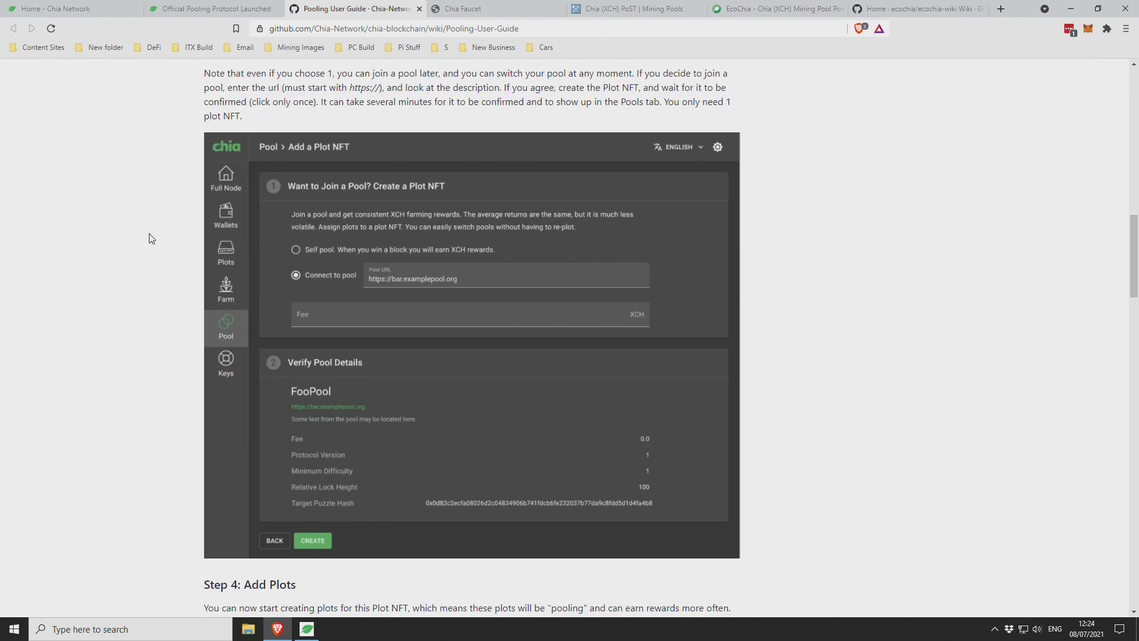
scroll(151, 239, up, 1)
- In Chia's Pool section, start a new Plot NFT with 'Connect to pool' selected
click(1078, 8)
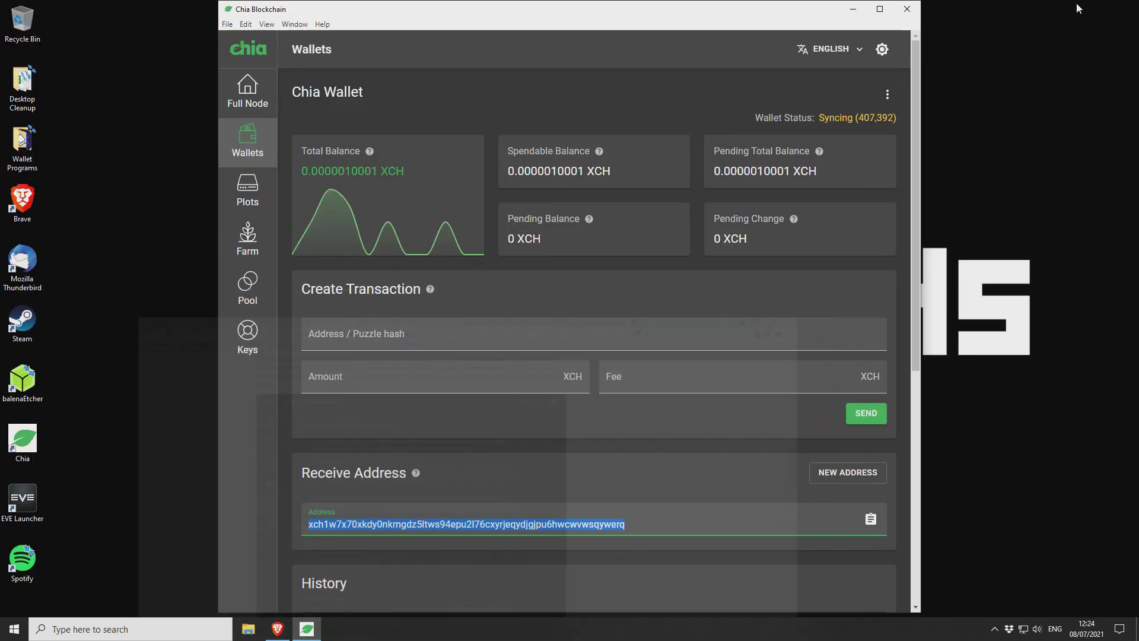
click(247, 190)
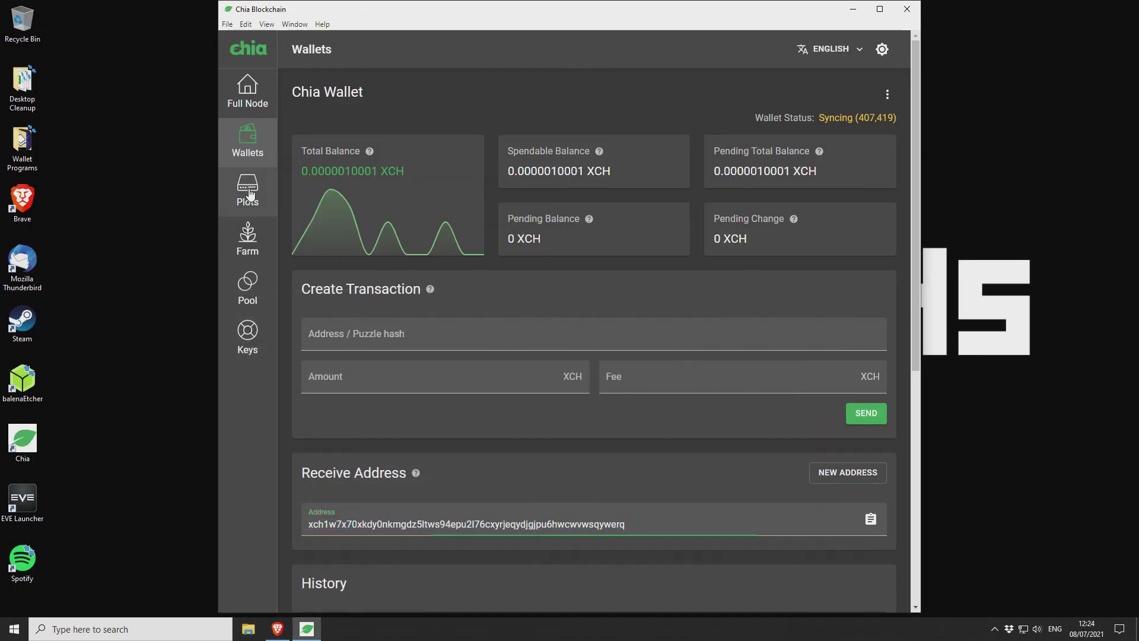
click(247, 237)
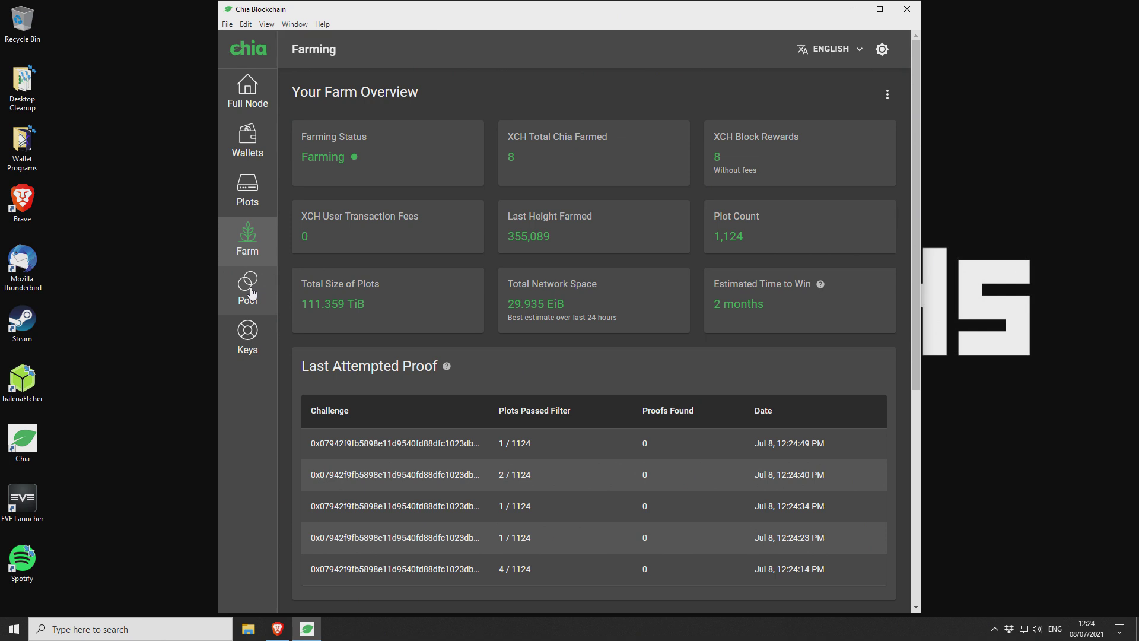
click(251, 293)
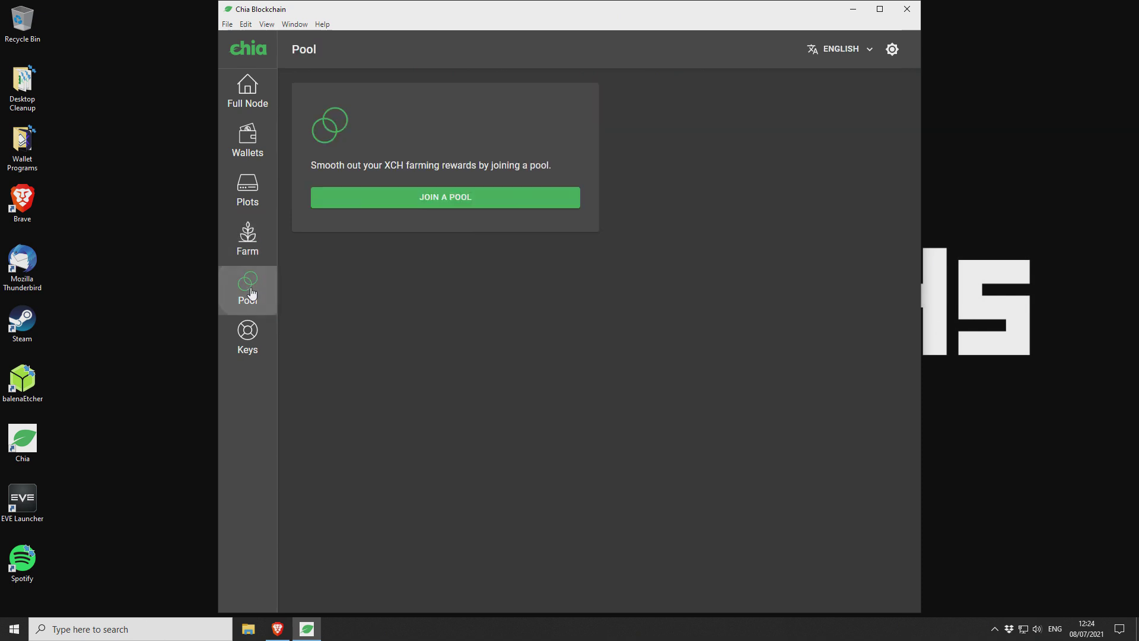
click(443, 200)
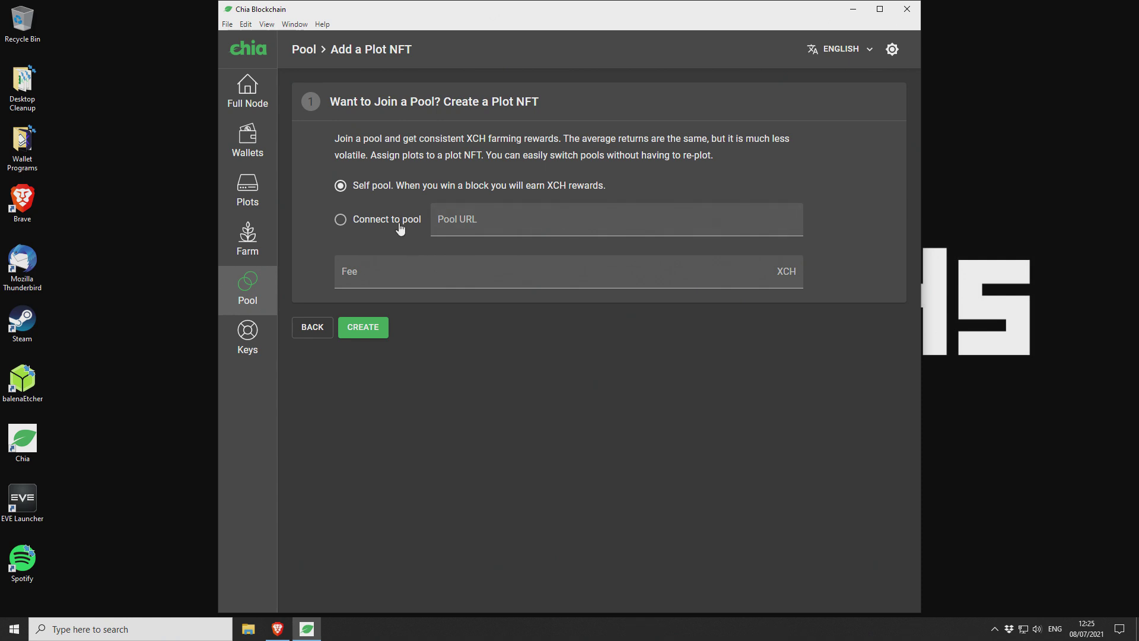
click(341, 224)
click(637, 223)
click(277, 629)
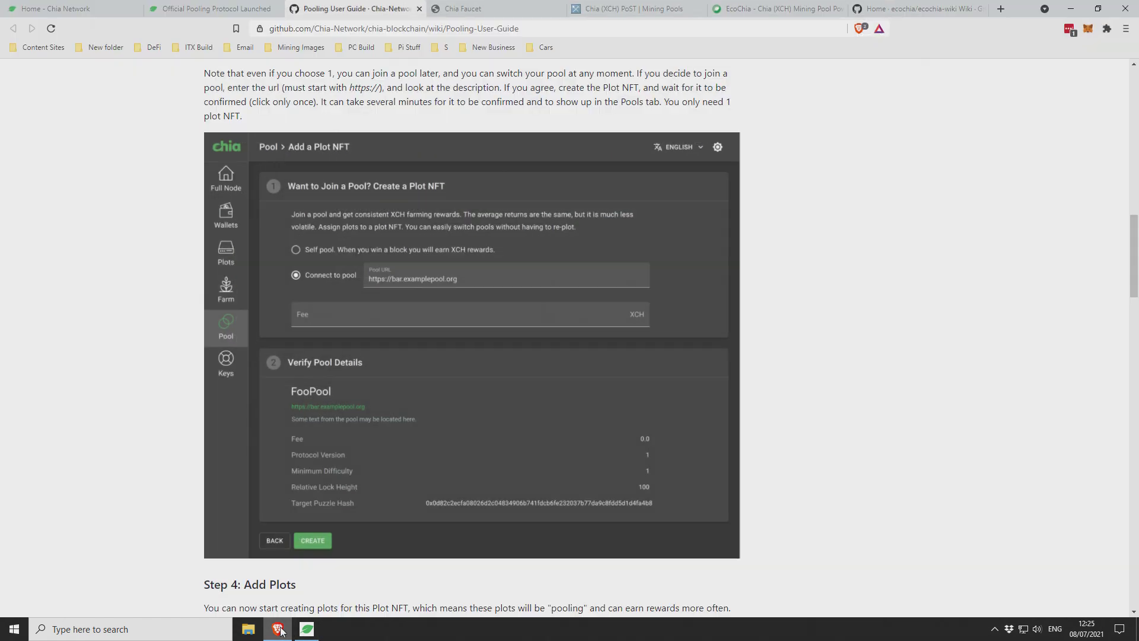
- Check ecochia.io's rank in the MiningPoolStats Chia pool list, then return to EcoChia
click(764, 9)
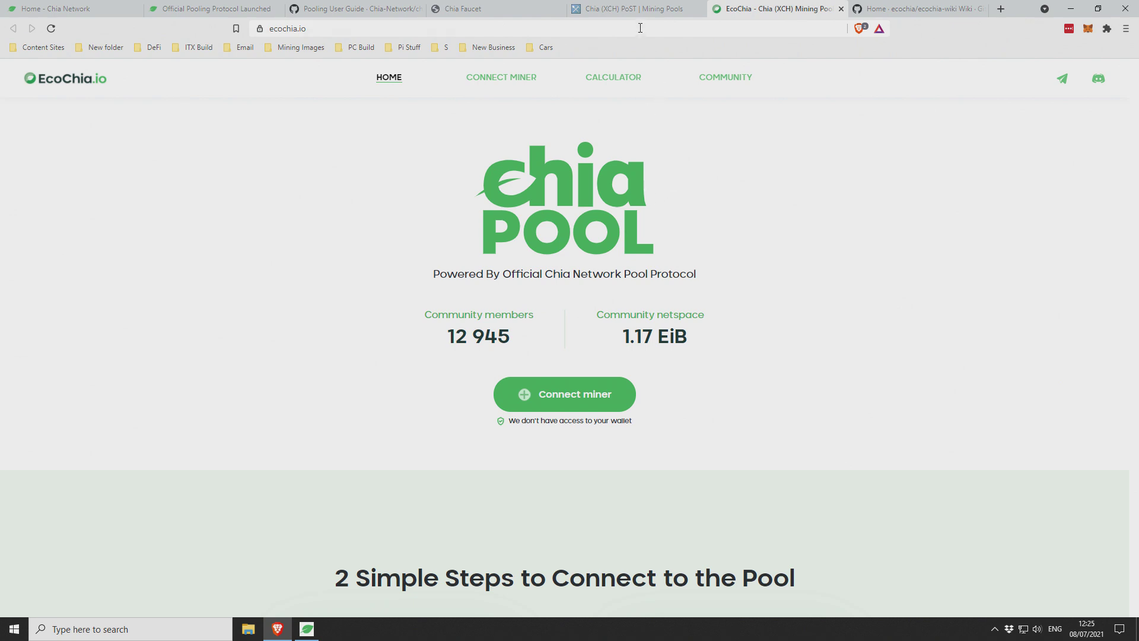
click(651, 13)
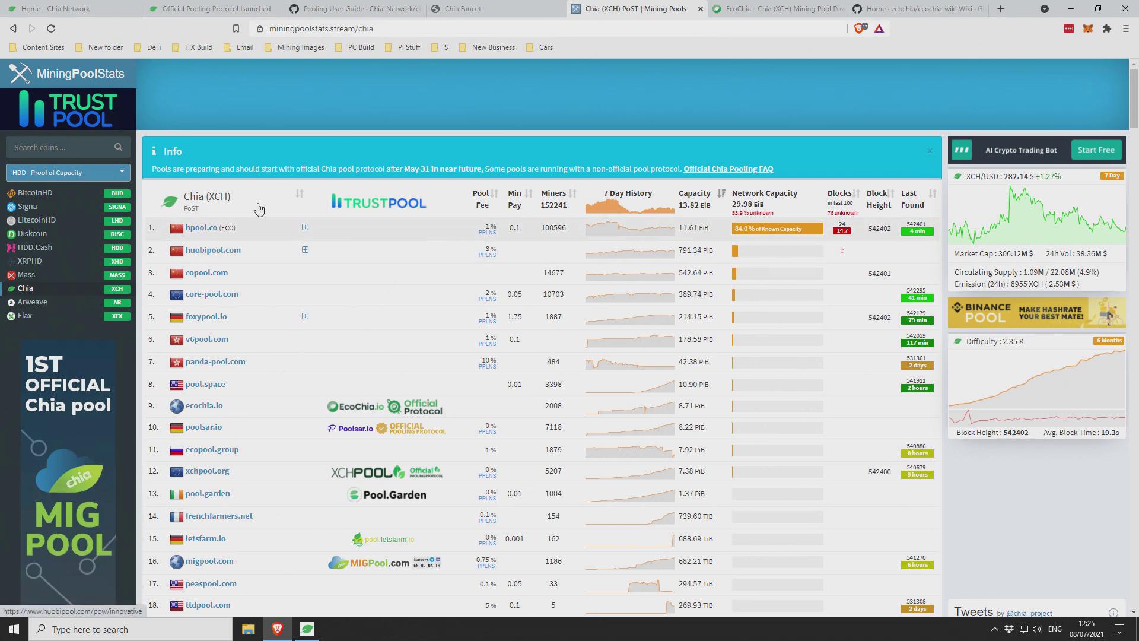
scroll(320, 366, down, 3)
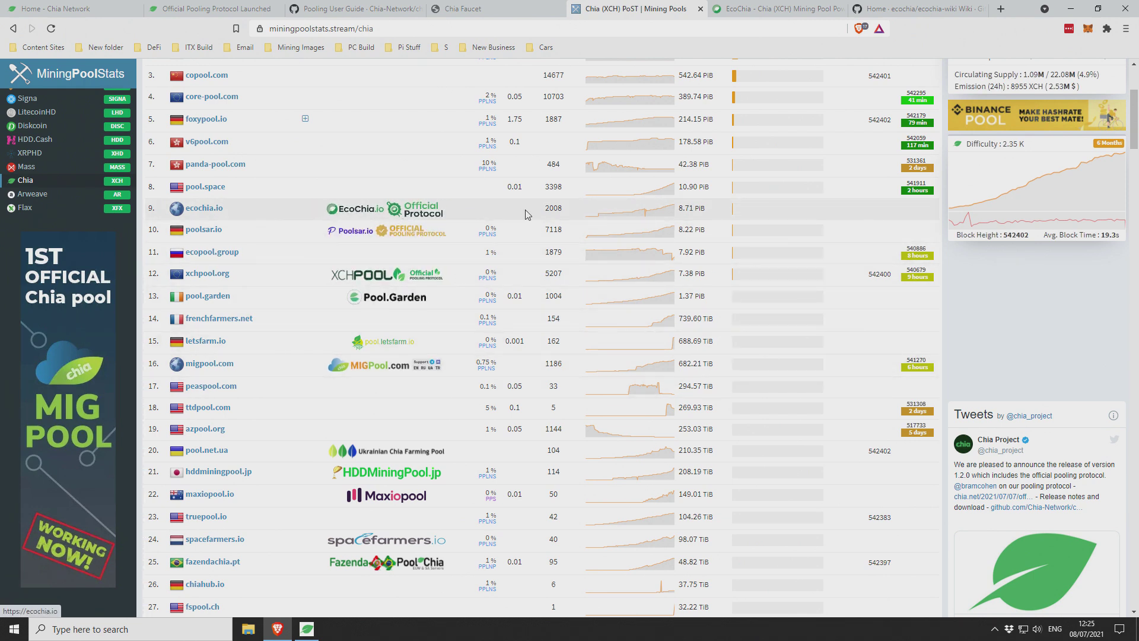
click(758, 11)
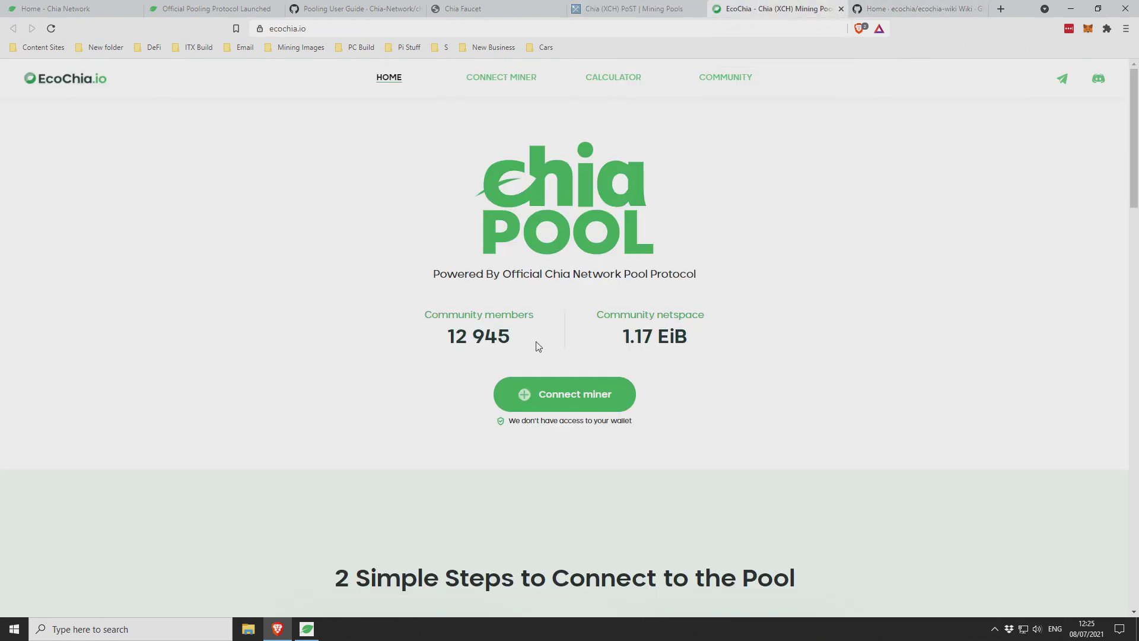
click(592, 397)
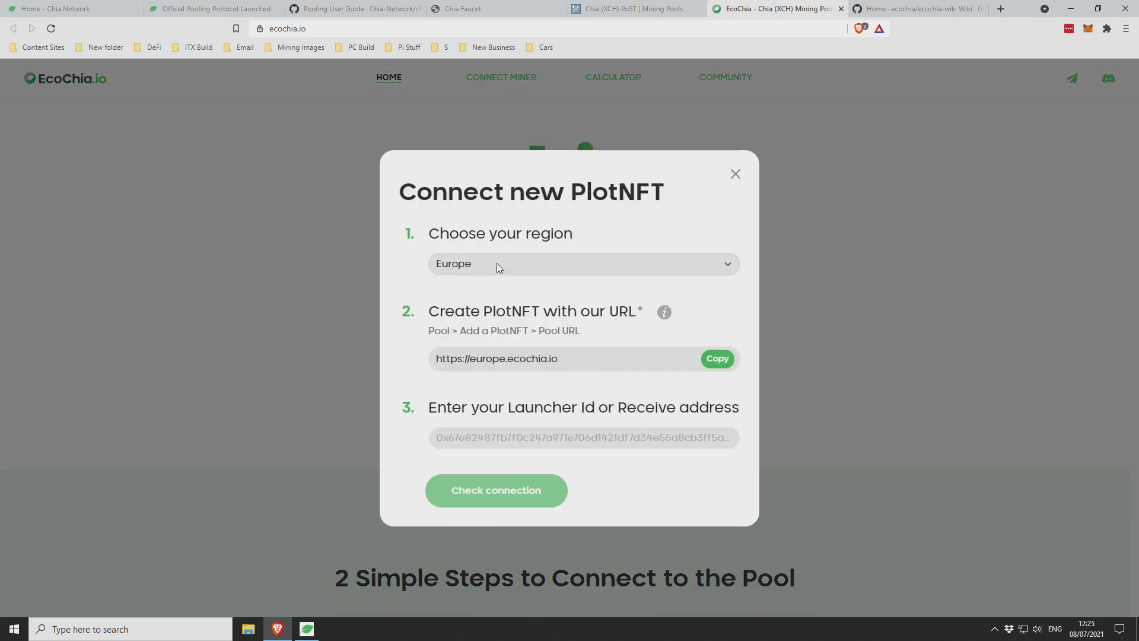
click(497, 262)
click(492, 303)
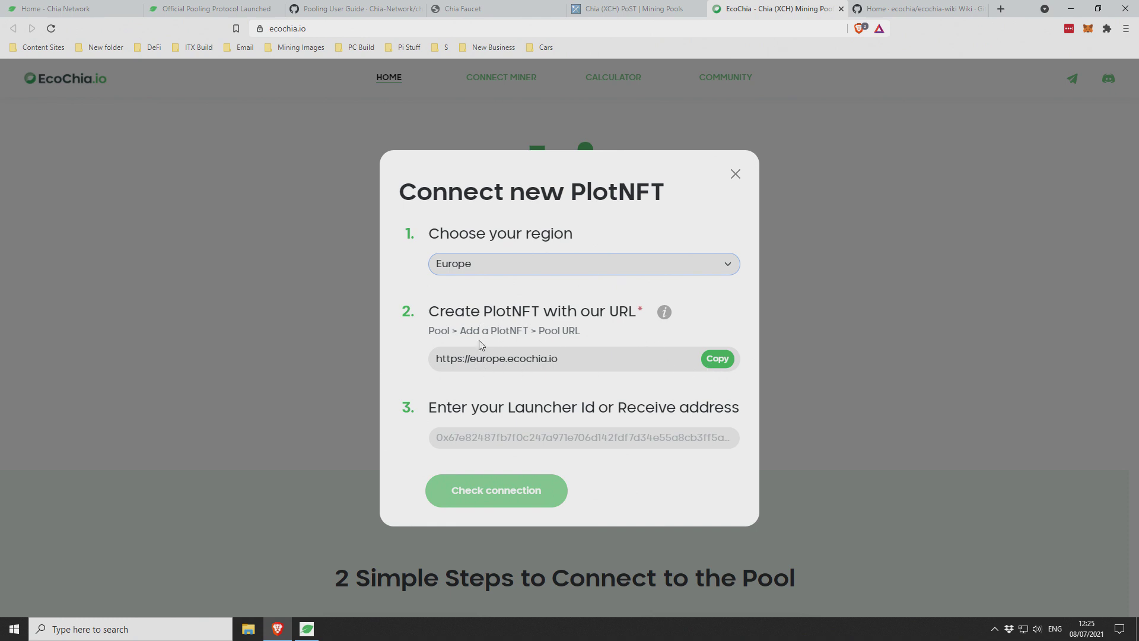
click(724, 360)
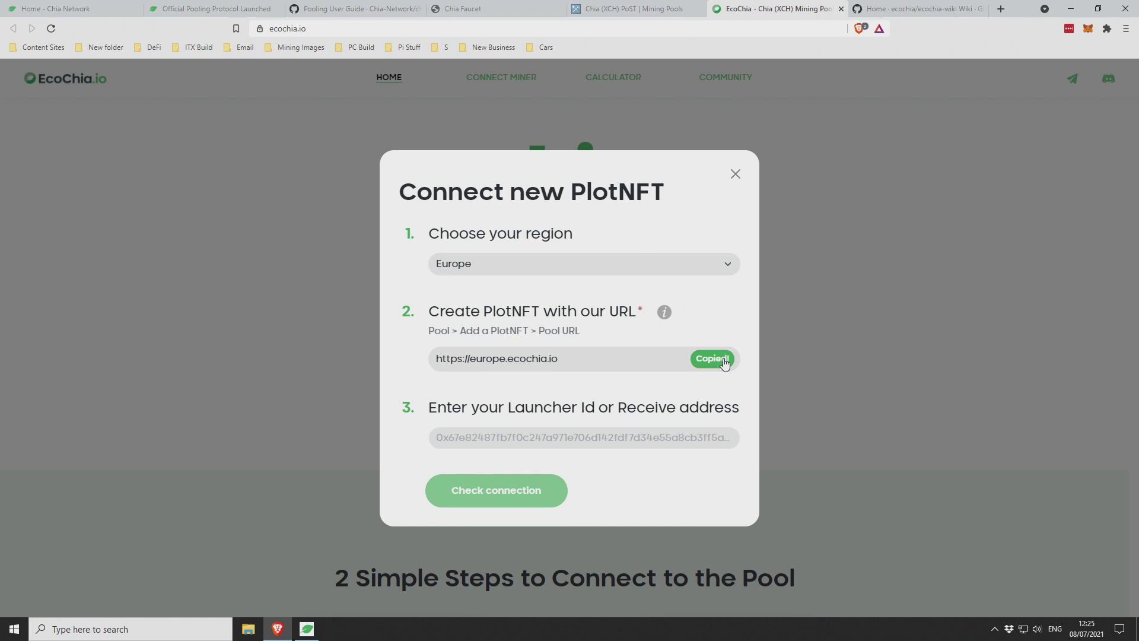
click(307, 630)
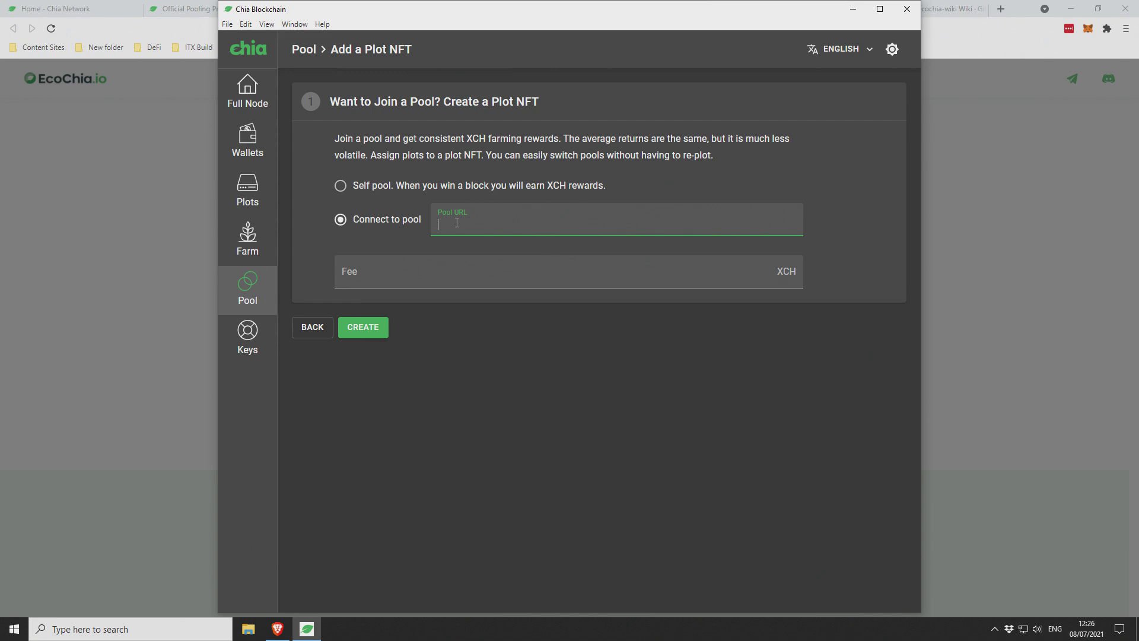
key(ctrl+v)
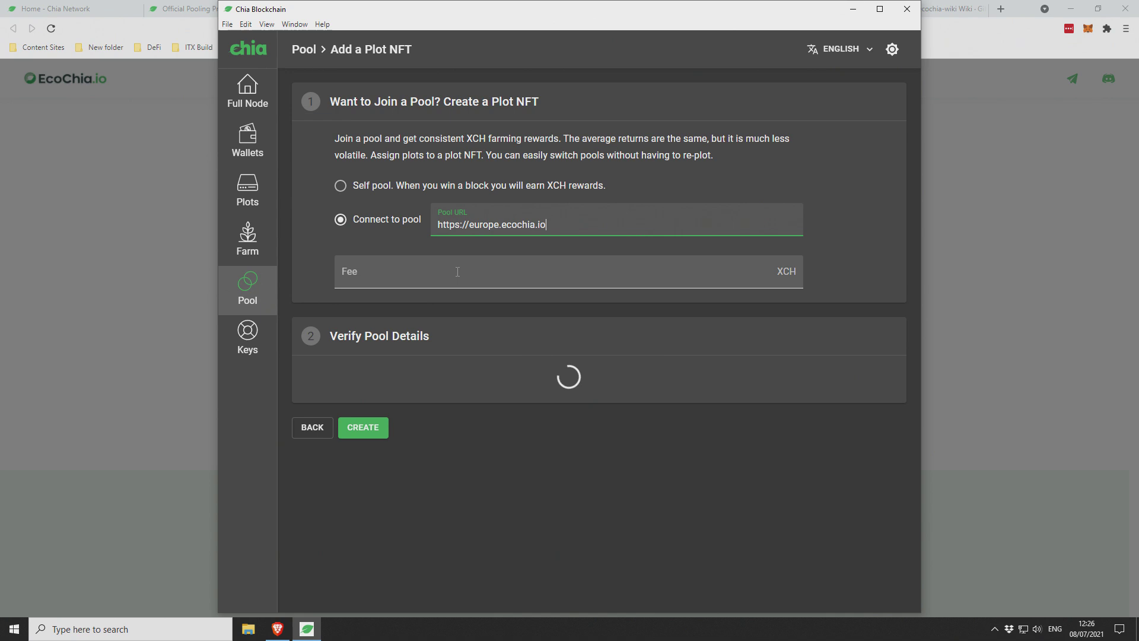
click(457, 272)
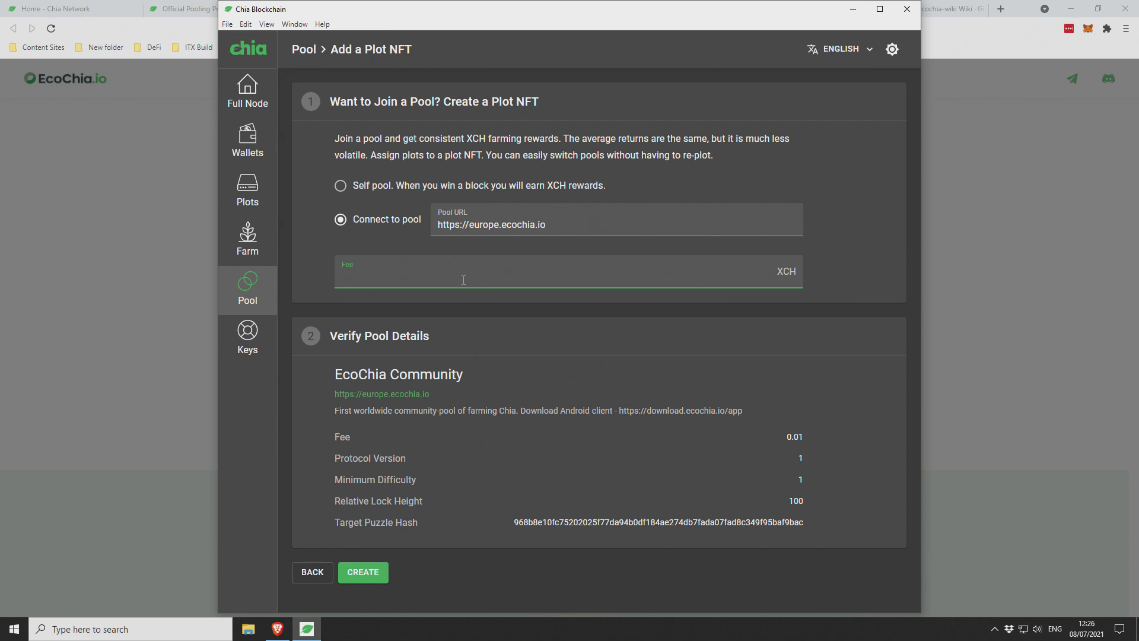
click(70, 261)
- Select the one-mojo amount 0.000000000001 in the Pooling User Guide's Step 2
click(380, 8)
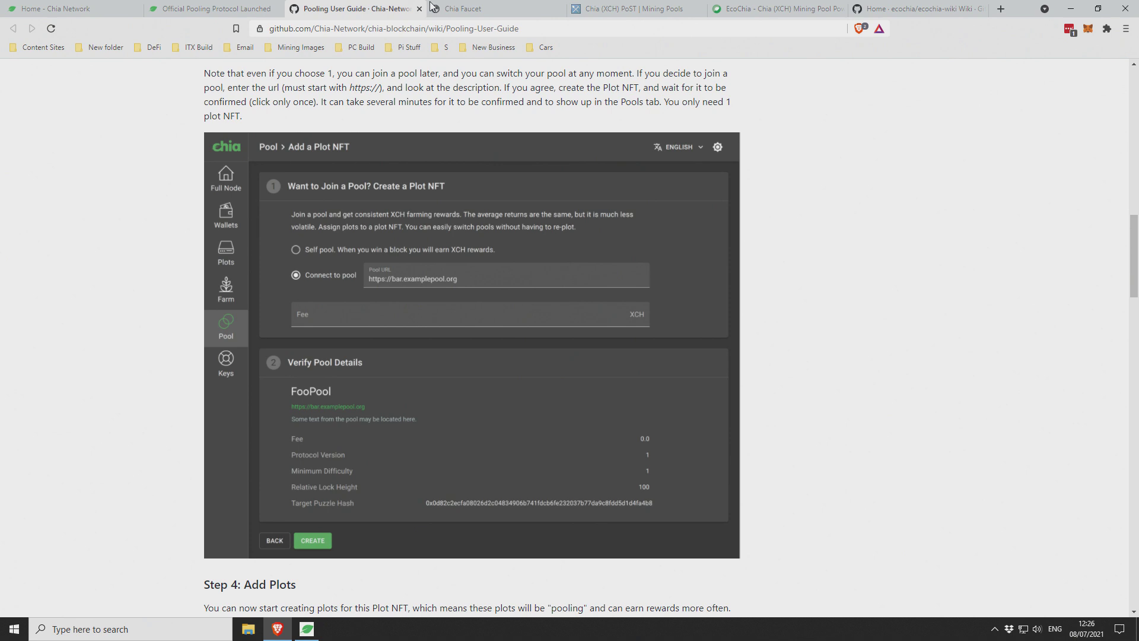
scroll(333, 111, up, 5)
click(309, 207)
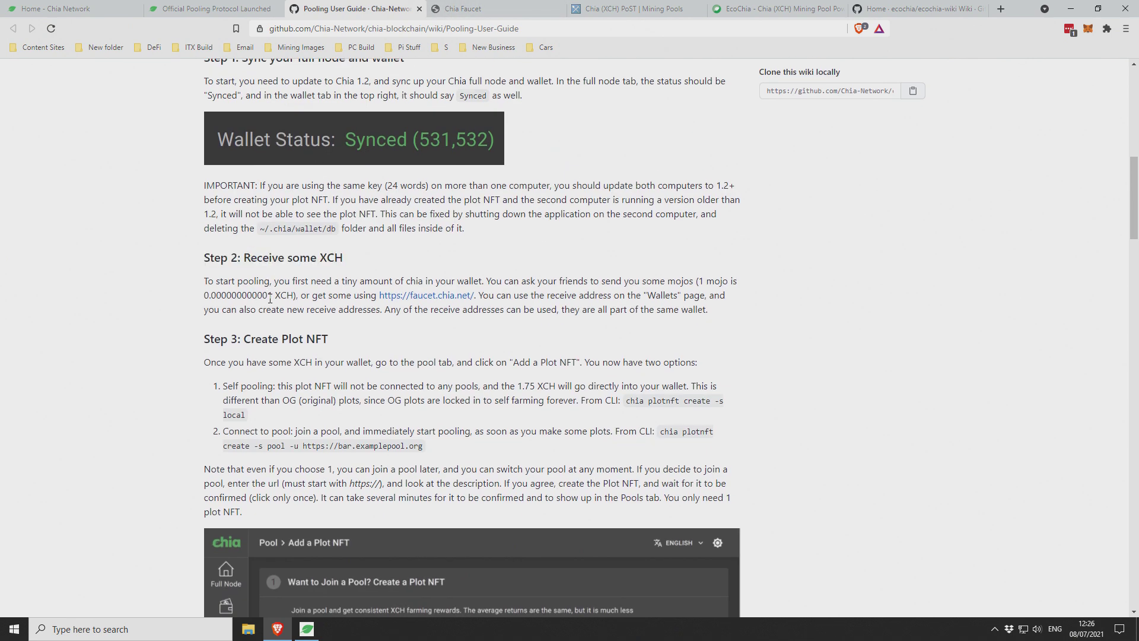
drag(273, 295, 220, 295)
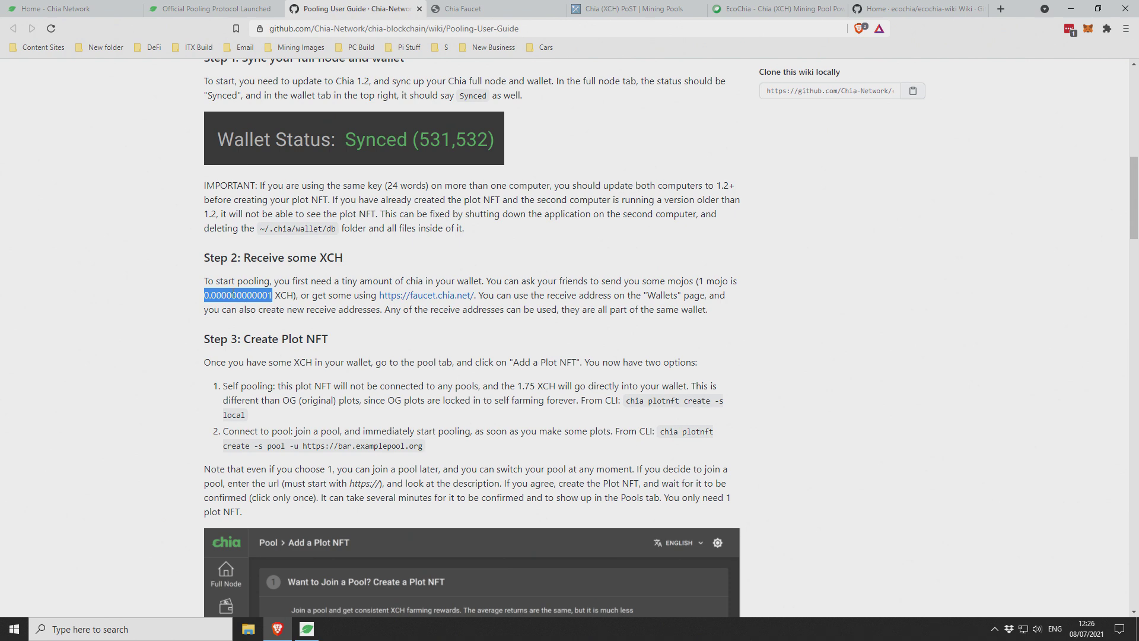
scroll(433, 209, down, 2)
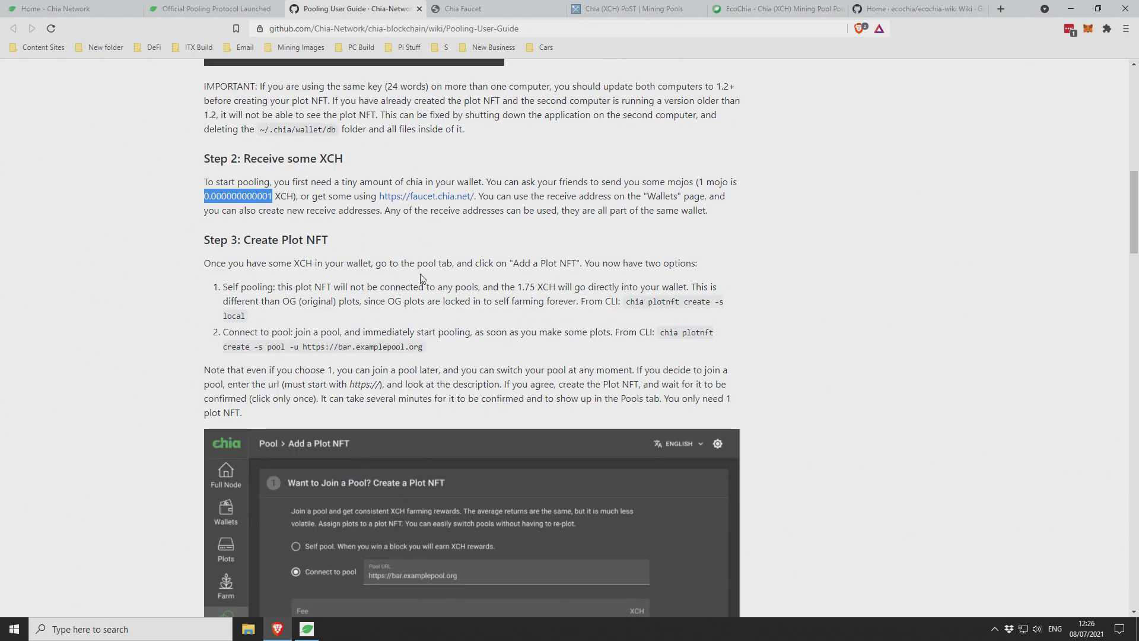
scroll(450, 339, down, 2)
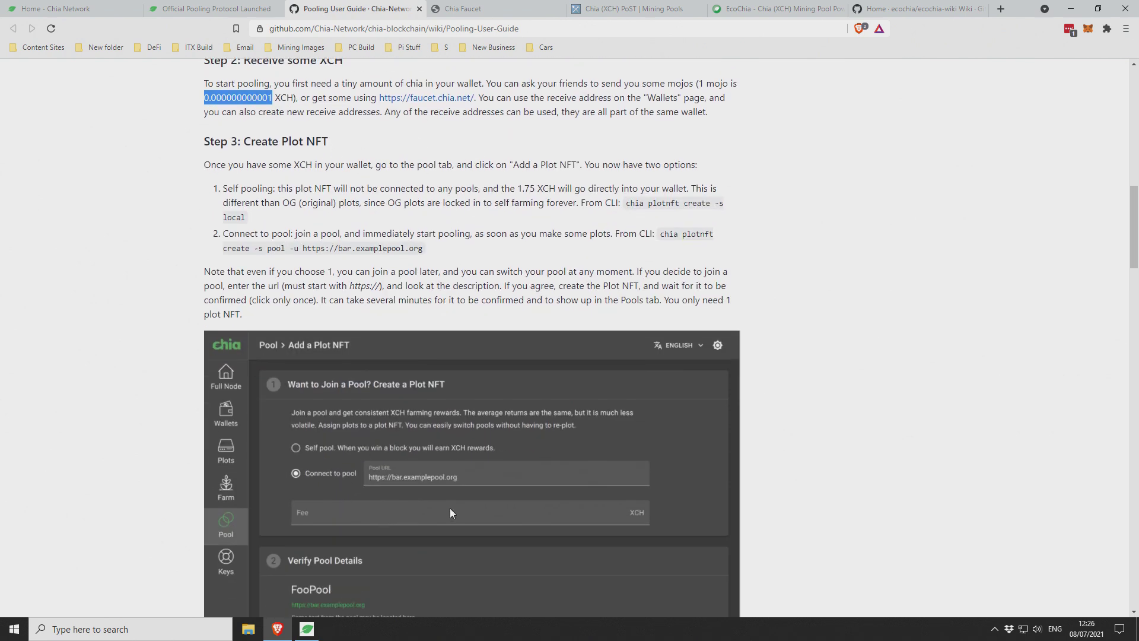
click(307, 630)
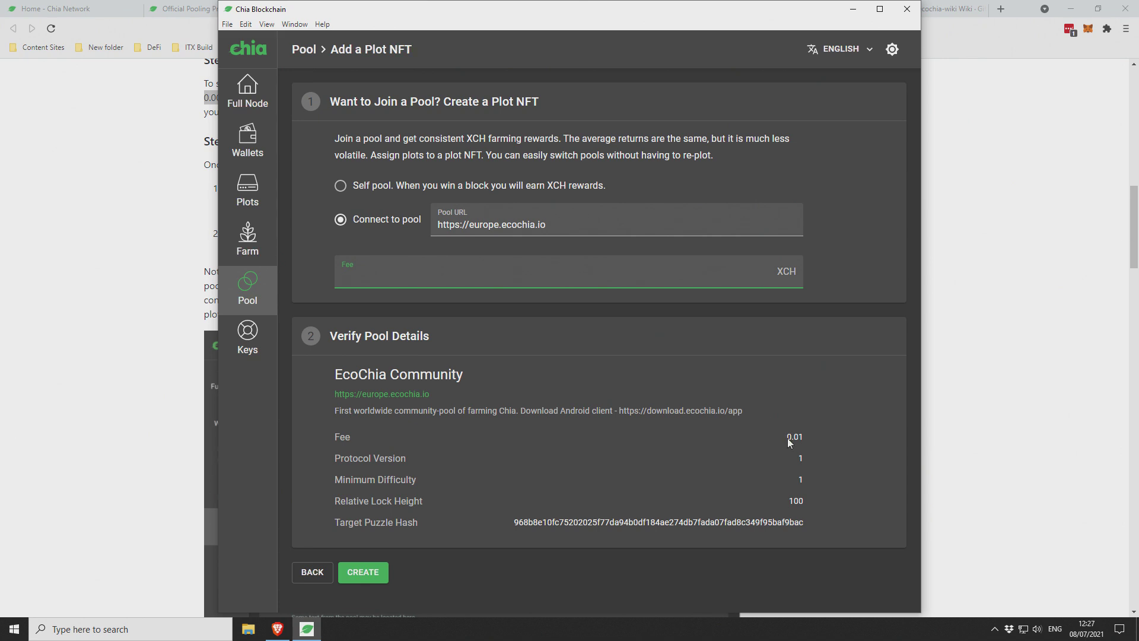
- Enter a 0.000000000001 XCH fee and create the Brown Dog Plot NFT on europe.ecochia.io
drag(786, 439, 806, 441)
click(805, 440)
drag(789, 440, 804, 437)
click(637, 277)
key(ctrl+v)
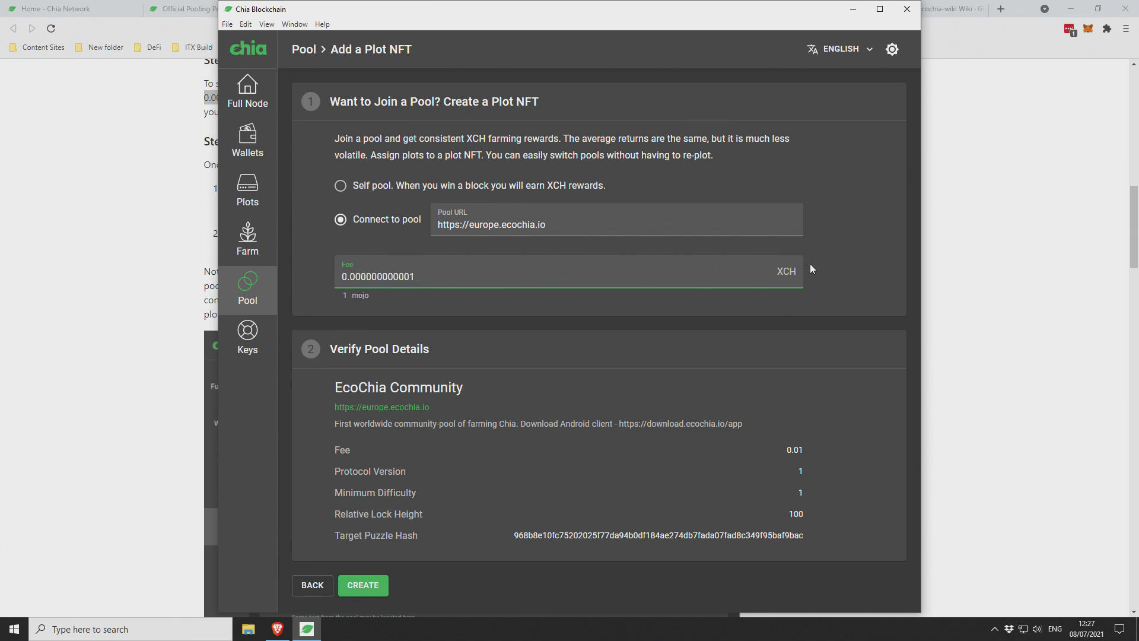
click(364, 591)
click(370, 585)
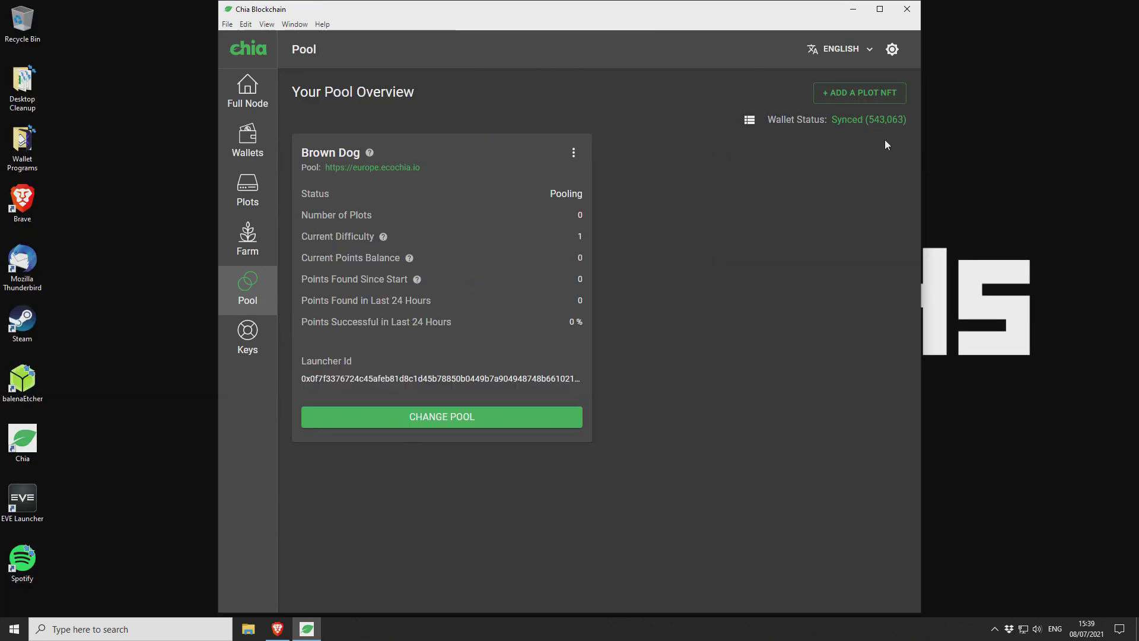
- Wait until Brown Dog shows Pooling with a Synced wallet, then reveal its full launcher ID
drag(770, 121, 905, 120)
click(888, 130)
mouse_move(352, 378)
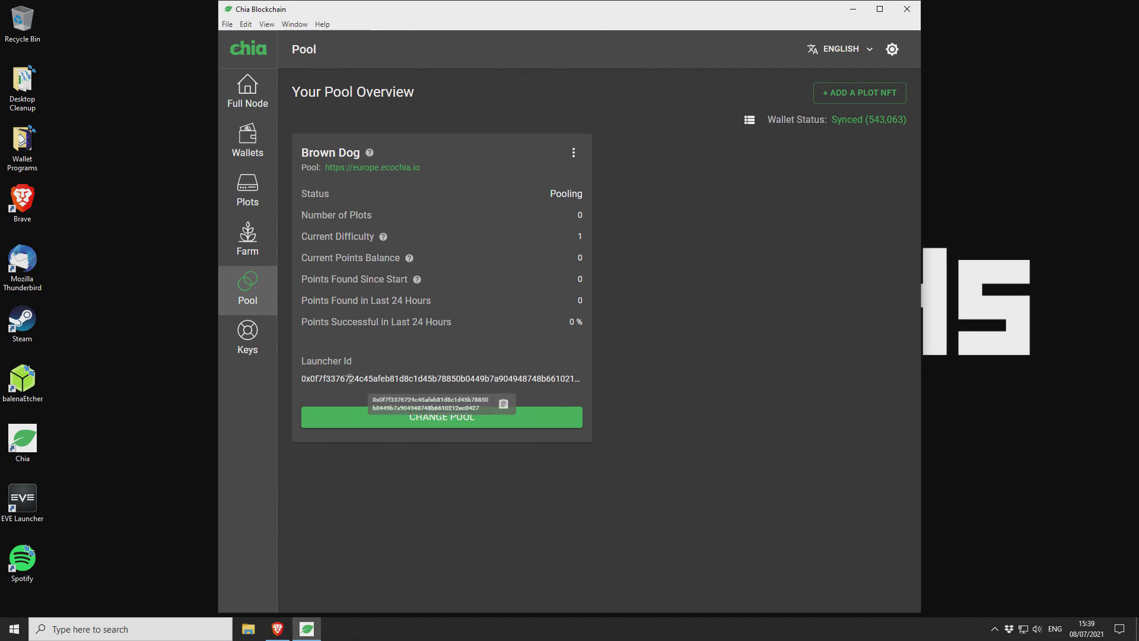
- Copy Brown Dog's launcher ID and paste it into EcoChia's Connect new PlotNFT form
click(501, 405)
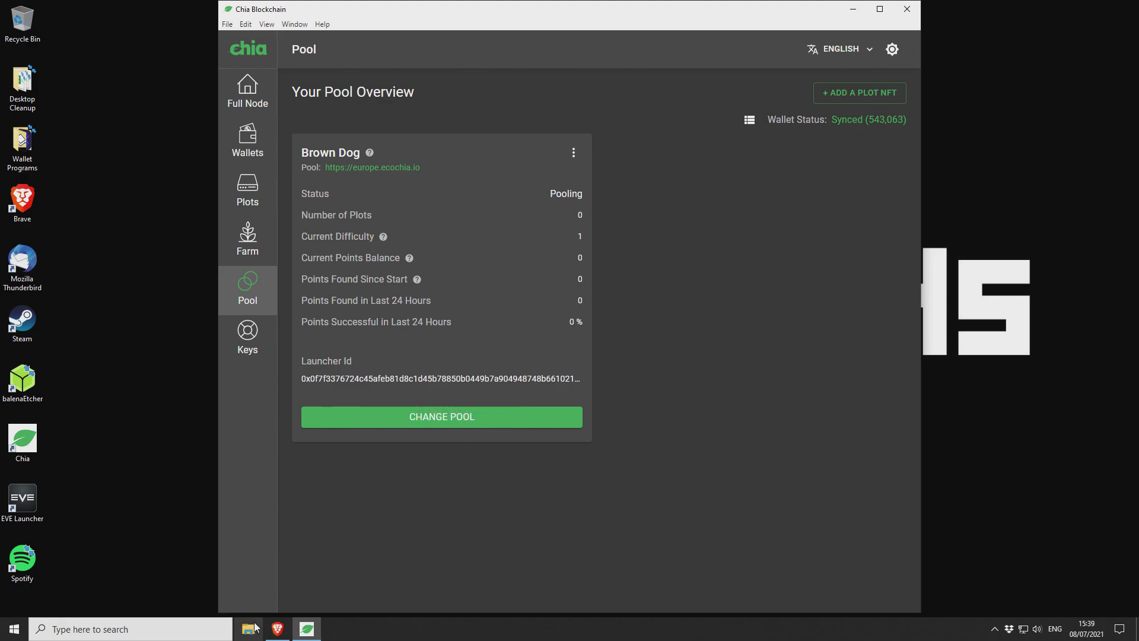
click(277, 629)
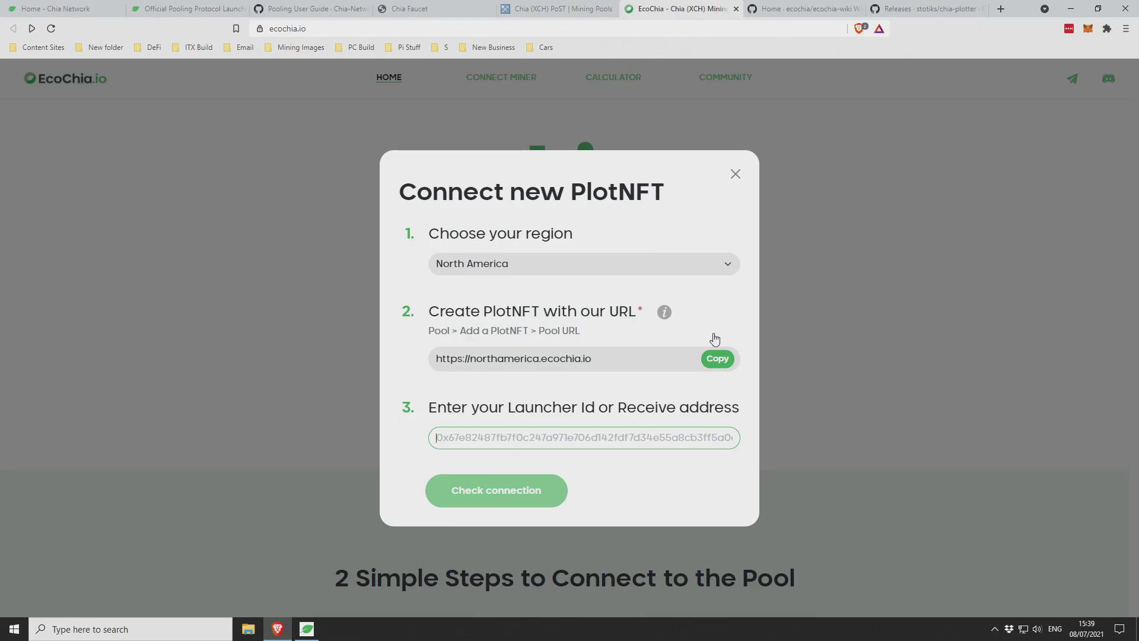
click(736, 174)
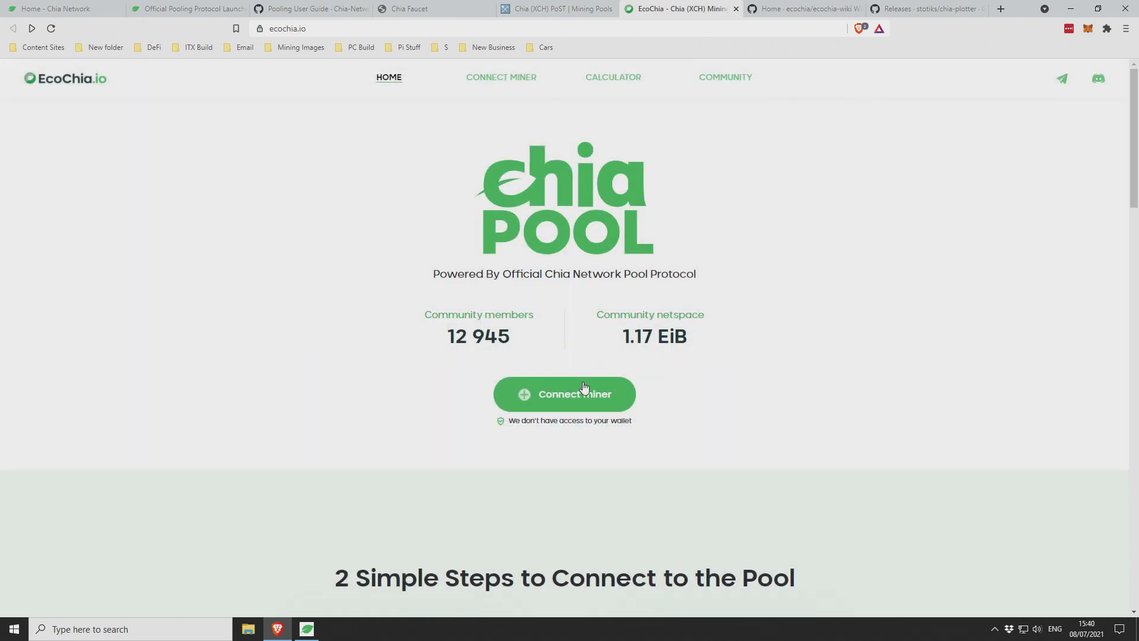
click(579, 400)
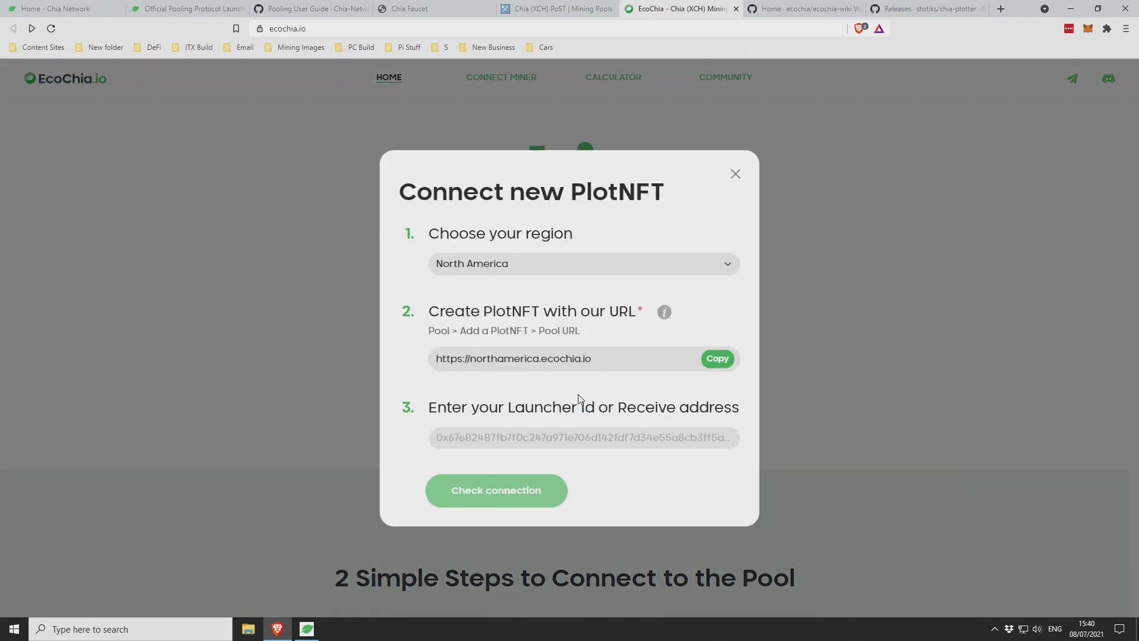
click(529, 439)
key(ctrl+v)
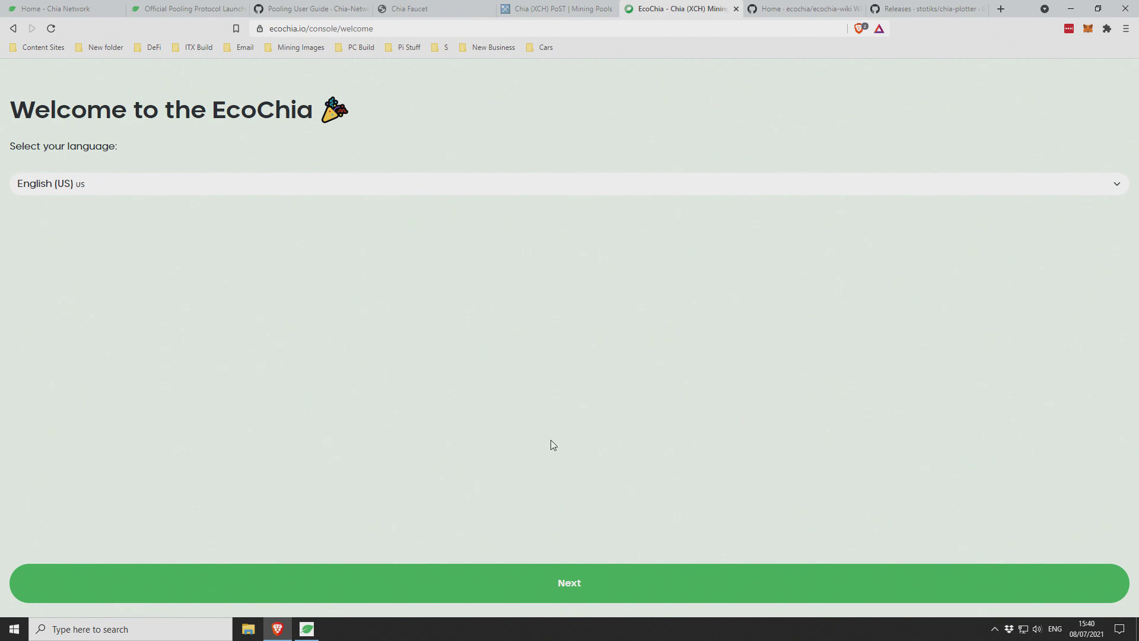
- Bring Chia's Brown Dog pool overview forward and minimize the browser
click(309, 630)
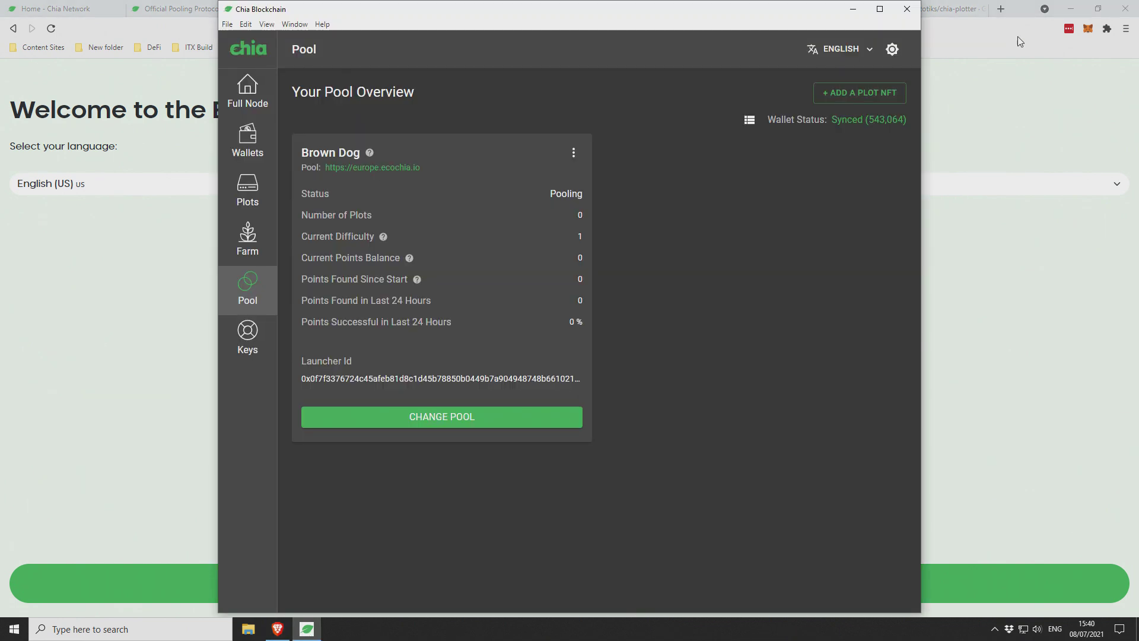
click(1068, 4)
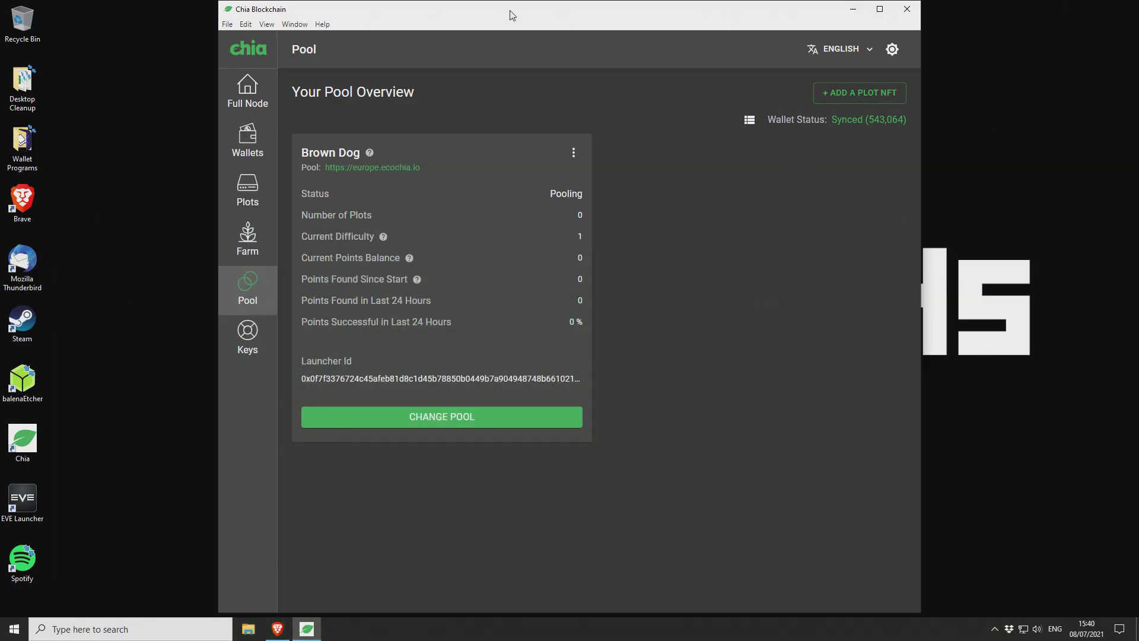
mouse_move(435, 396)
- Read Steps 4 and 5 of the Pooling User Guide, then minimize the browser
click(280, 632)
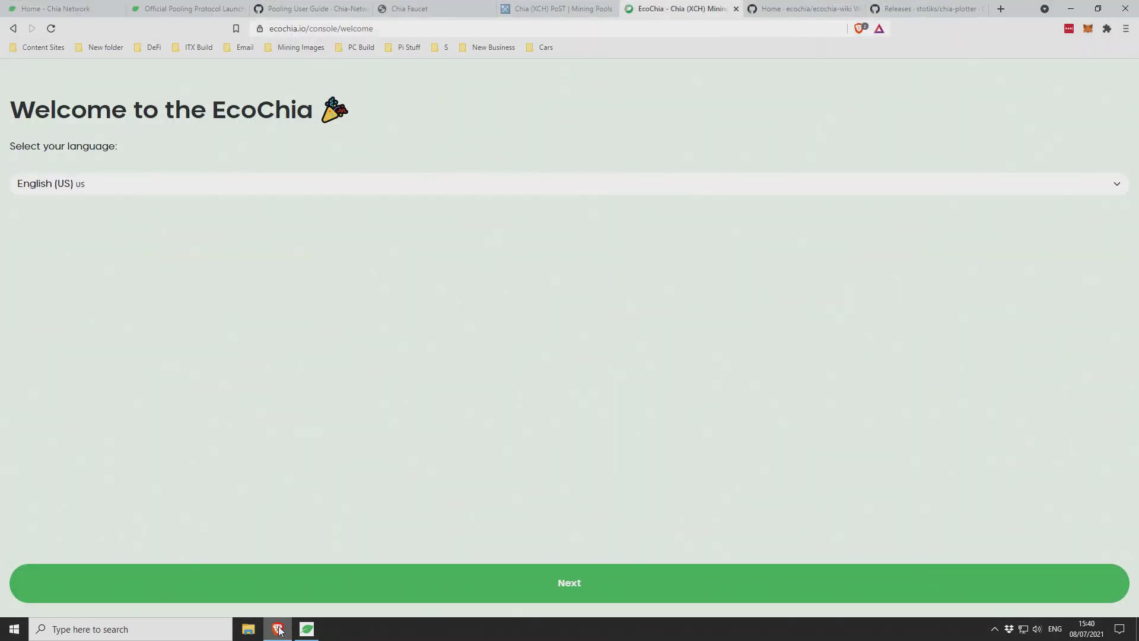
click(359, 11)
scroll(327, 267, down, 2)
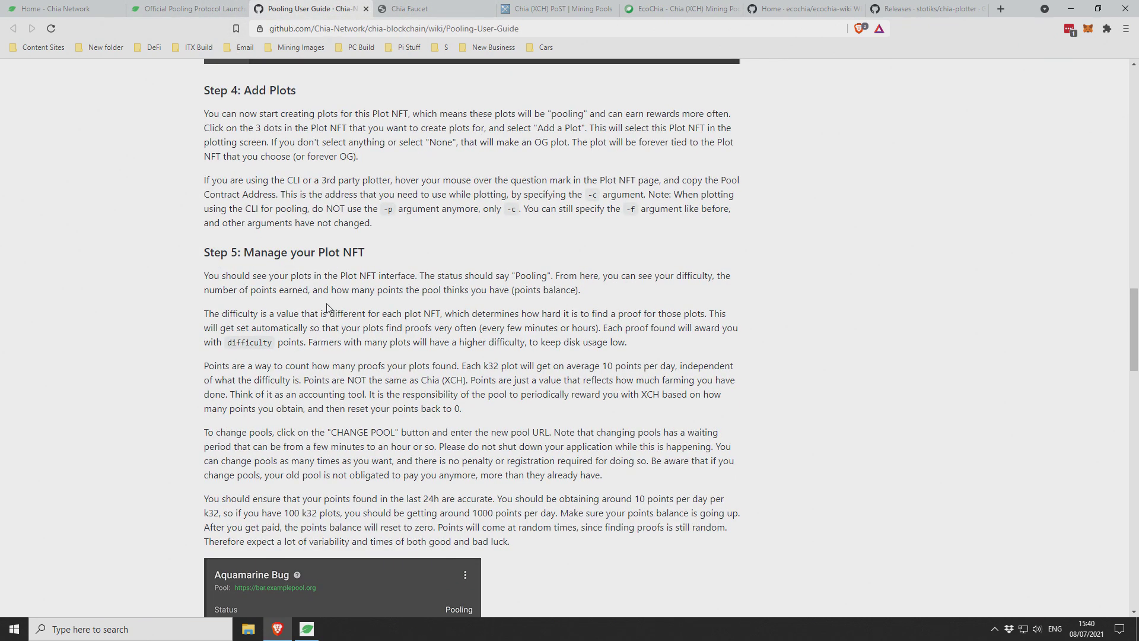
scroll(411, 184, up, 7)
scroll(412, 185, down, 1)
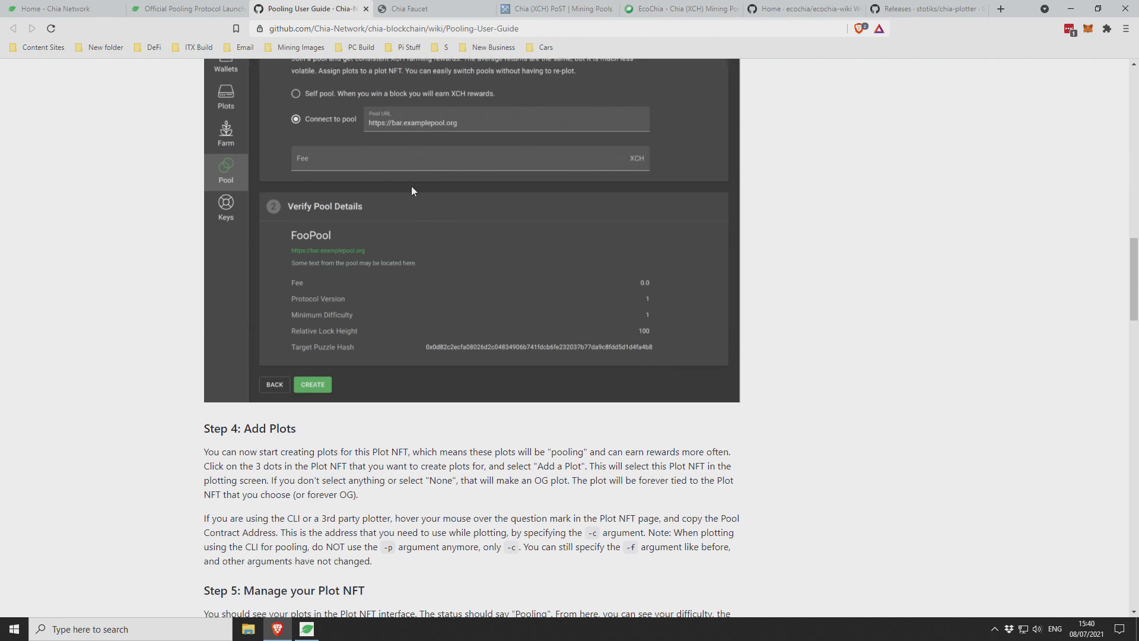
scroll(414, 191, down, 4)
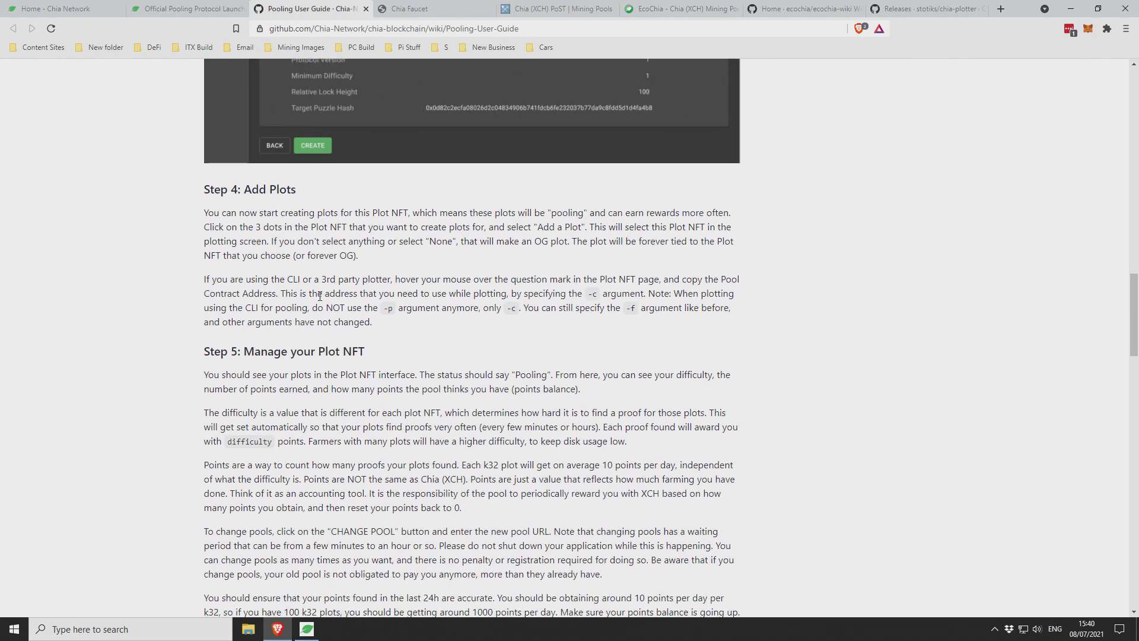
scroll(338, 294, down, 3)
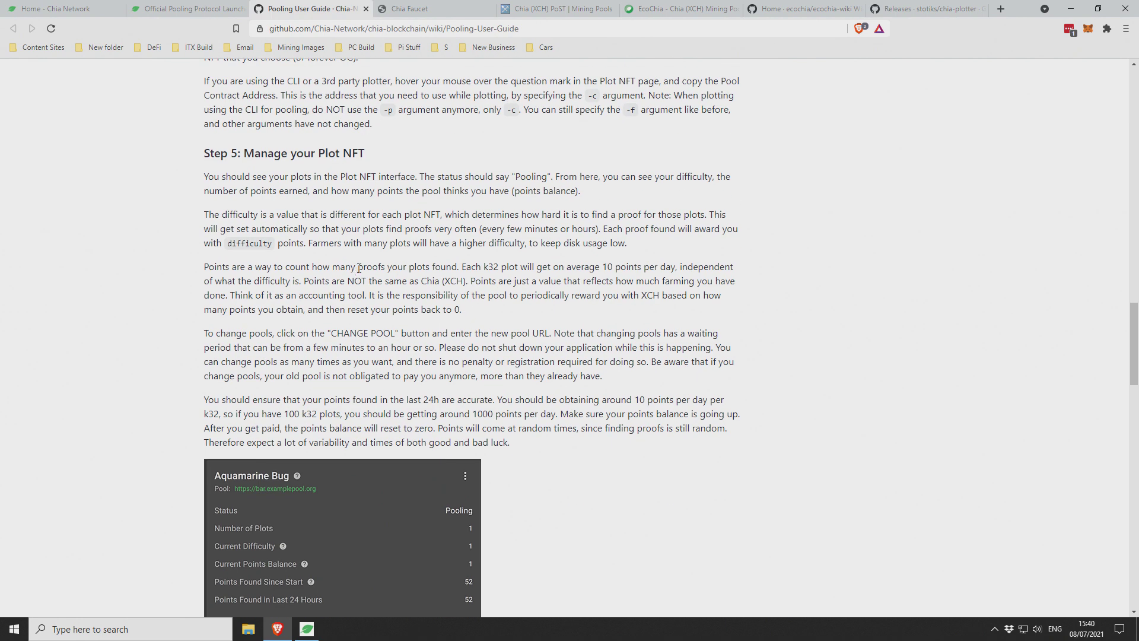
scroll(360, 267, down, 2)
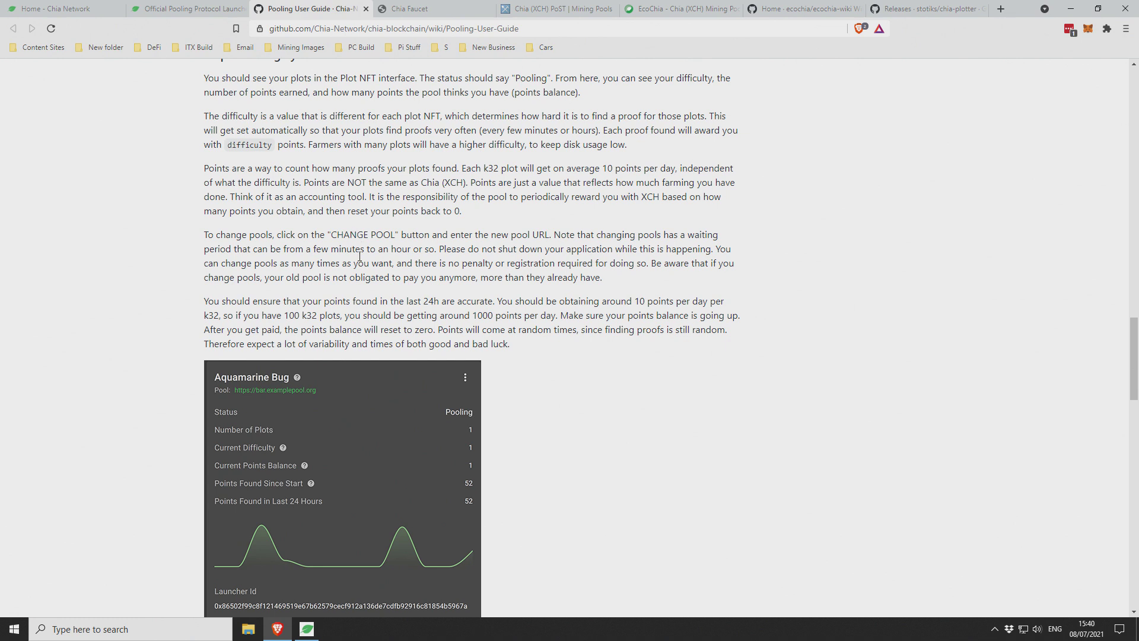
scroll(359, 258, down, 3)
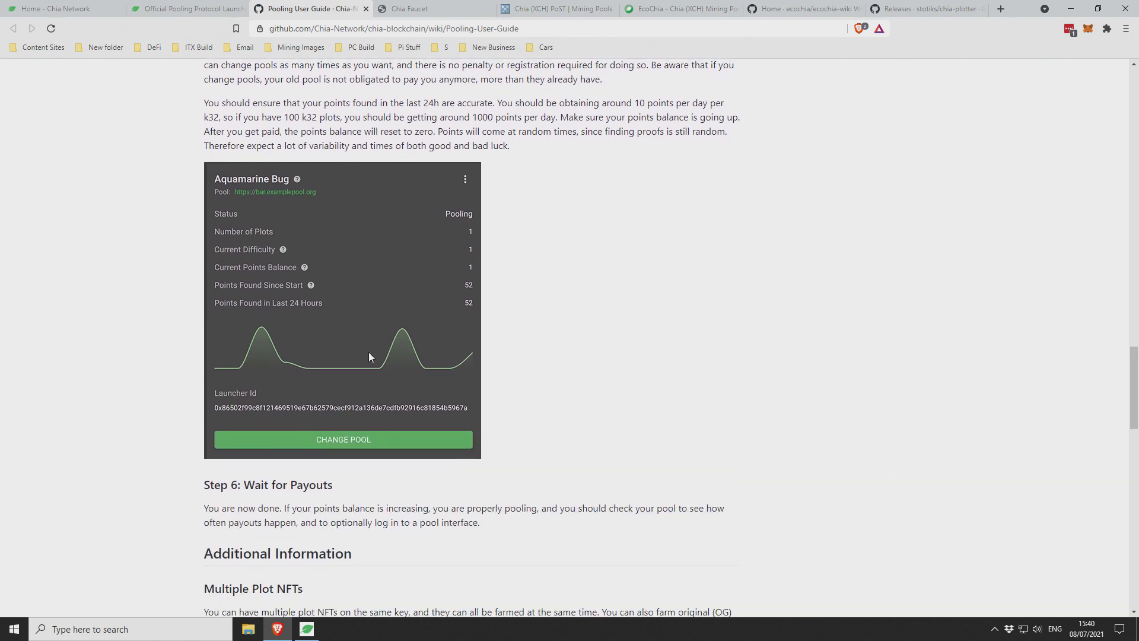
click(1078, 12)
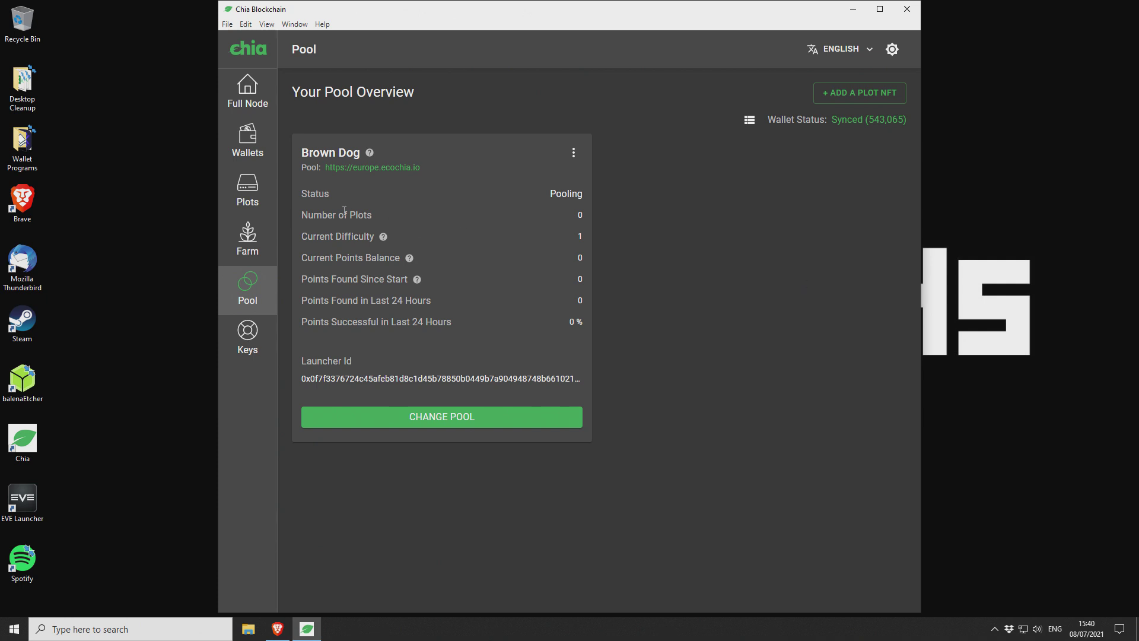
- Open the Plots list showing the farming K-32 and K-33 plots, 111.359 TiB total
drag(550, 194, 583, 192)
click(583, 191)
click(253, 194)
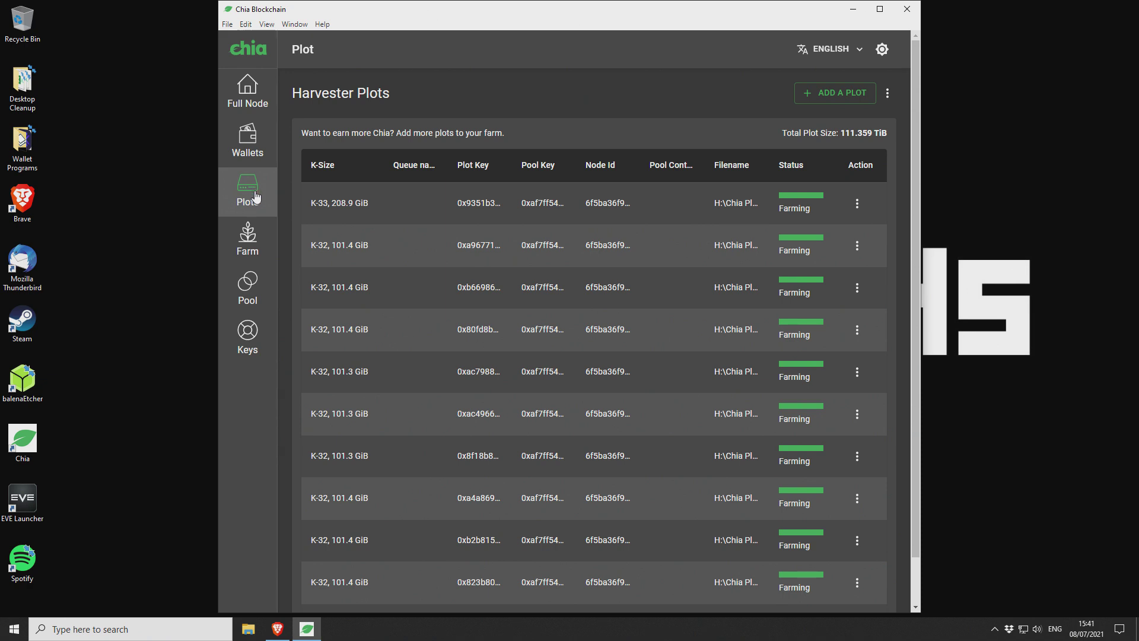
- Create a ChiaPoolPlots folder on the Seagate 8TB 6 (T:) drive
click(250, 630)
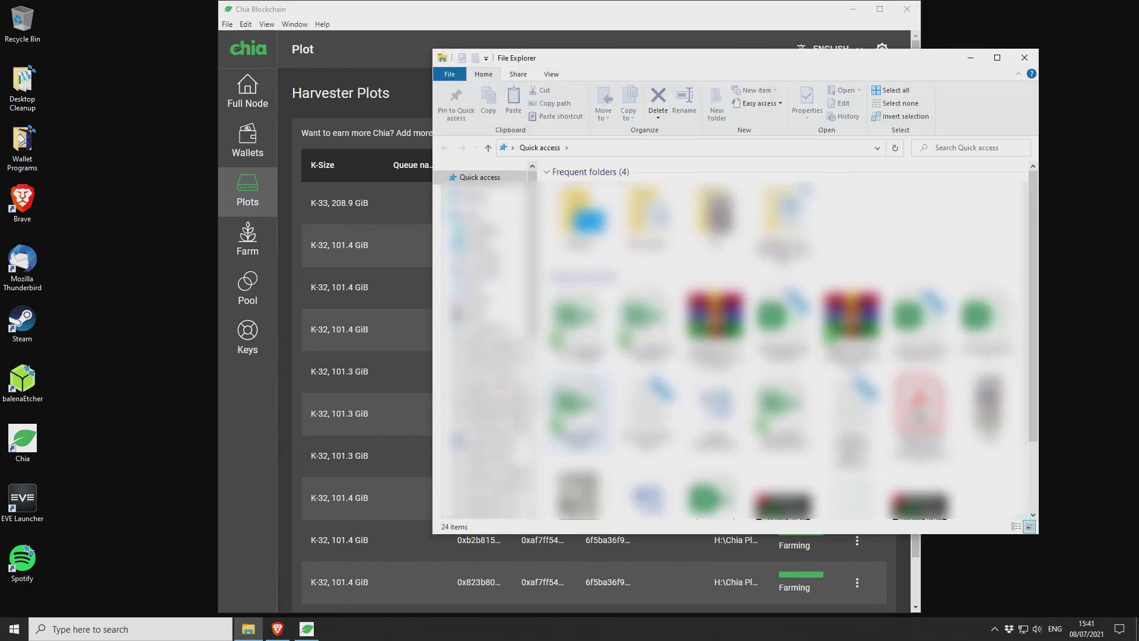
click(475, 215)
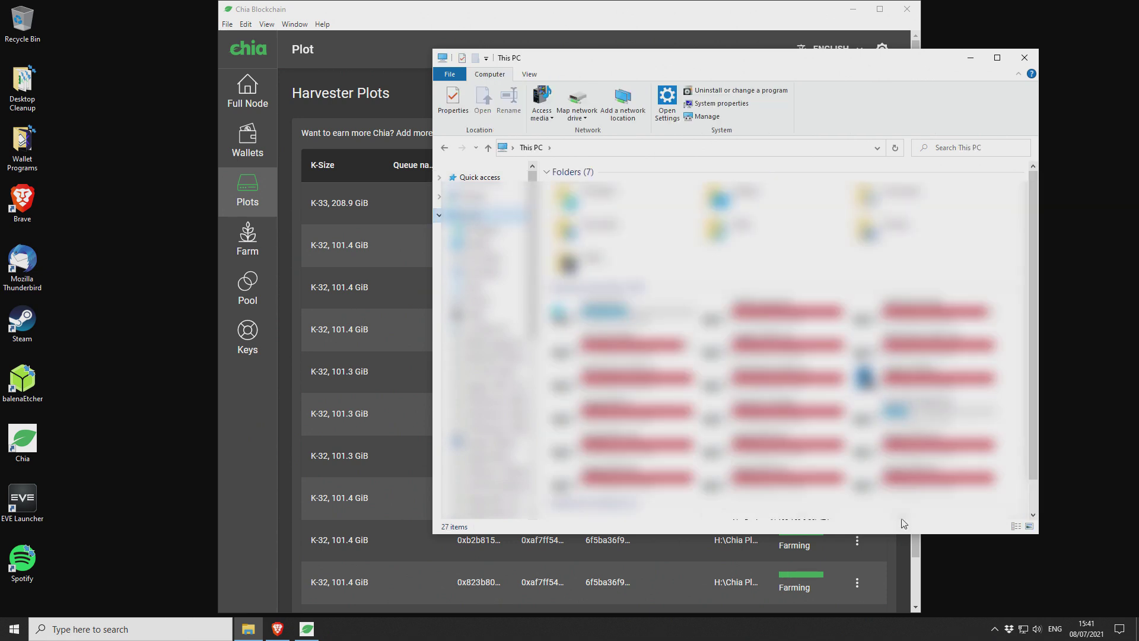
click(915, 482)
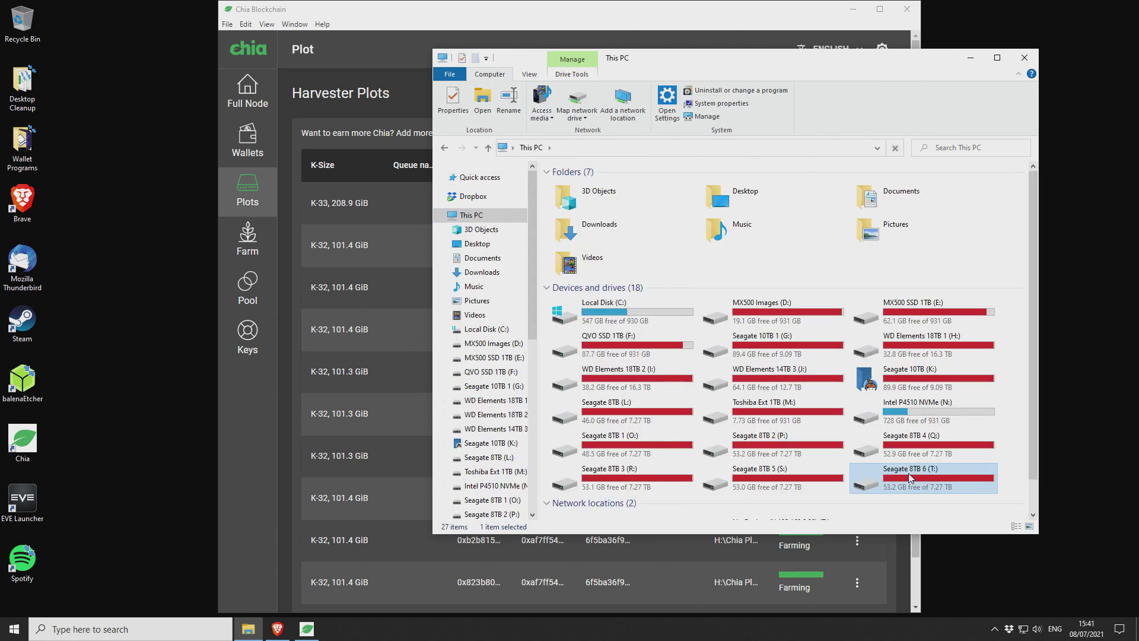
double_click(909, 473)
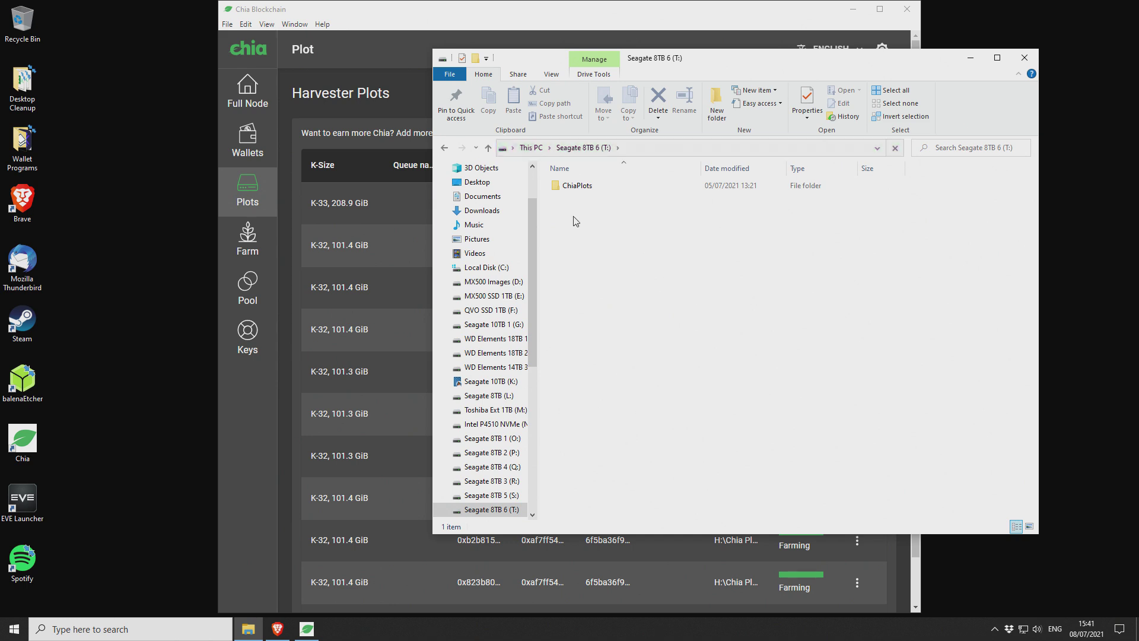
right_click(575, 220)
mouse_move(641, 389)
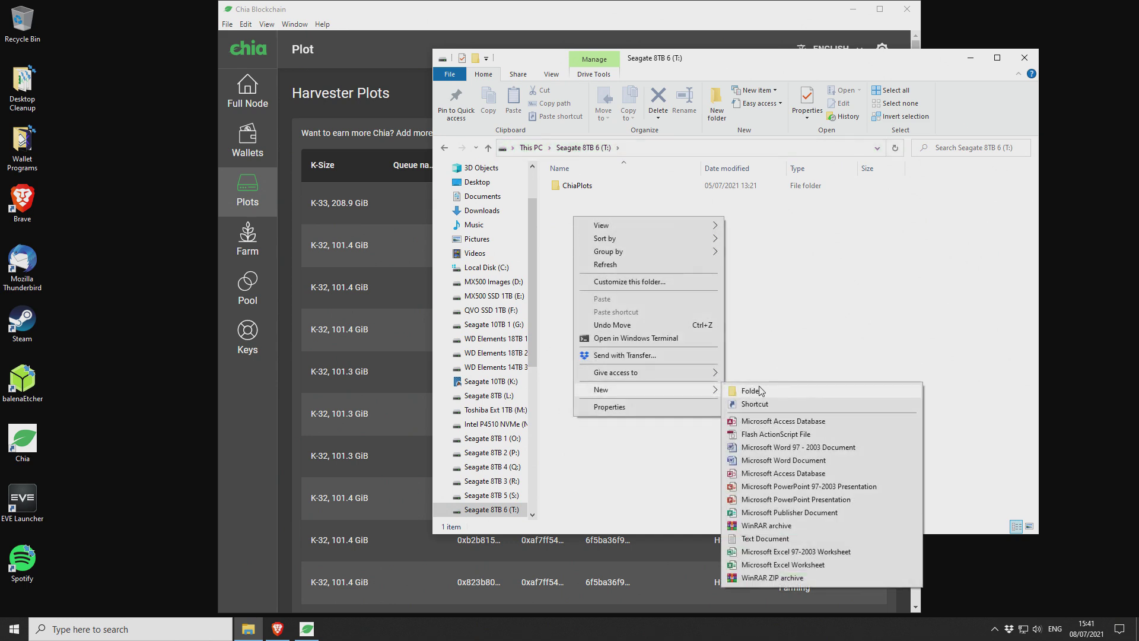
click(751, 390)
text(C)
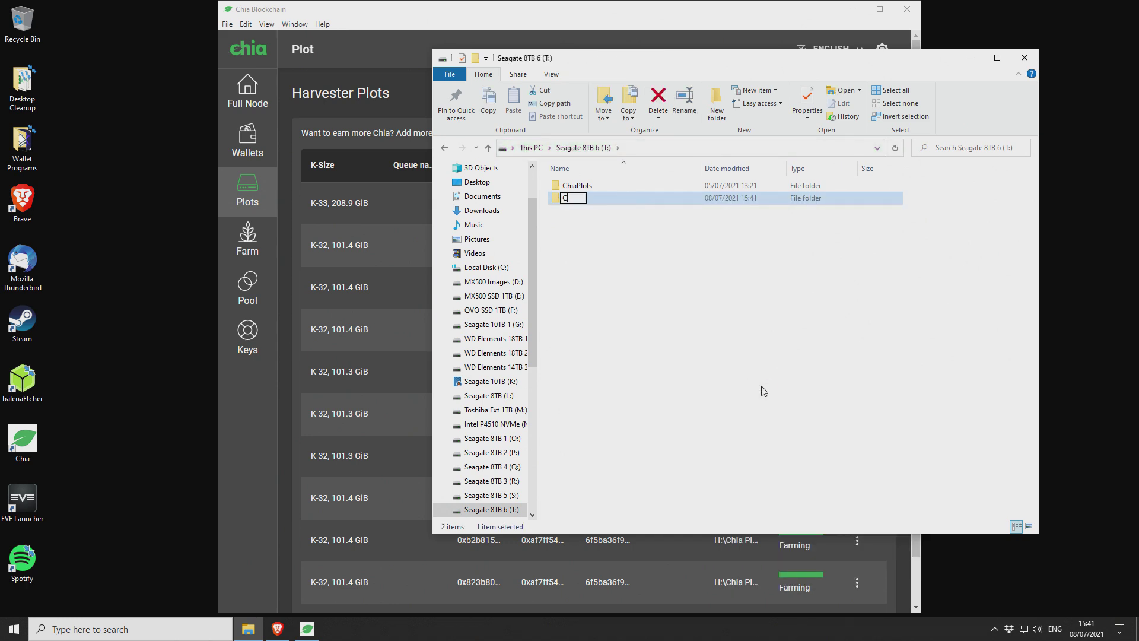
text(hiaPoolPlots)
key(Return)
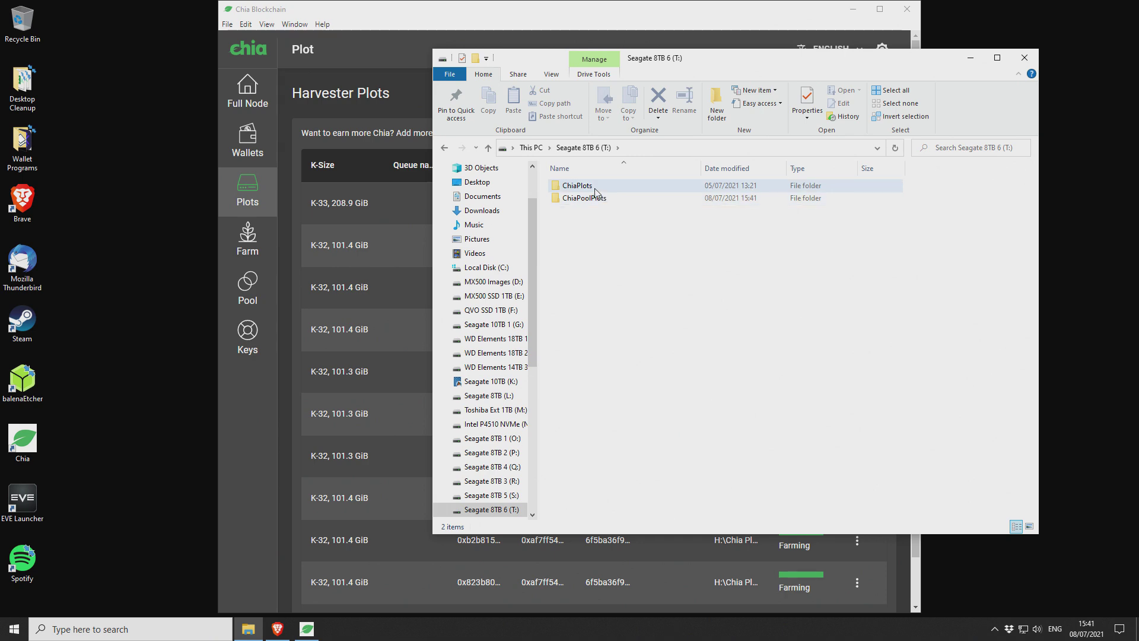
- Delete the newest plot file from ChiaPlots and empty the Recycle Bin
double_click(596, 187)
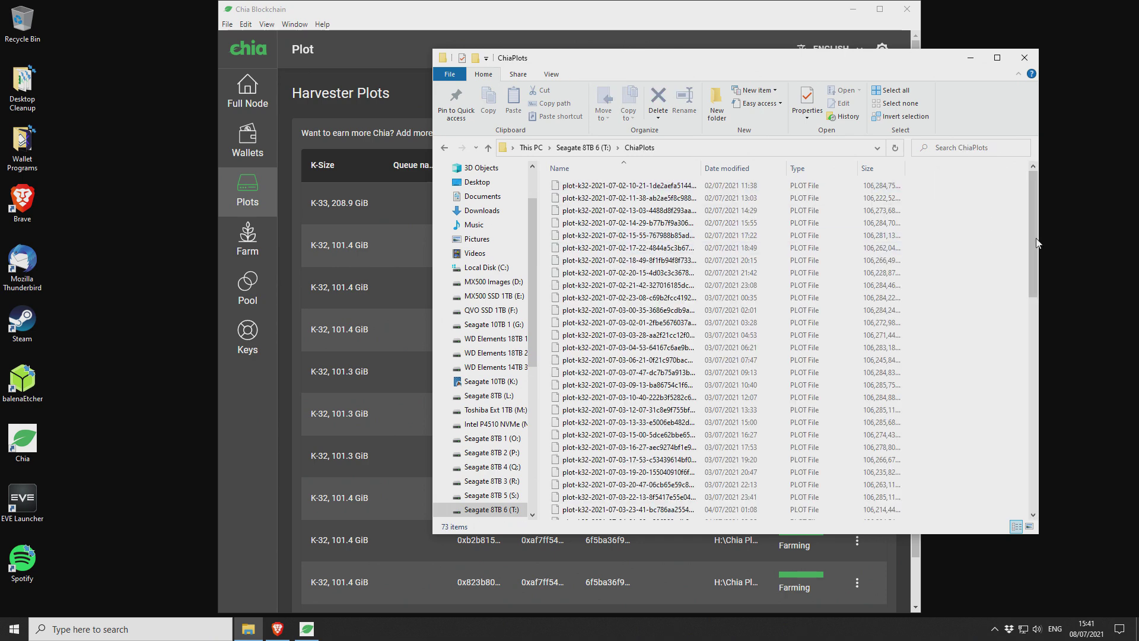
drag(1034, 229, 1040, 444)
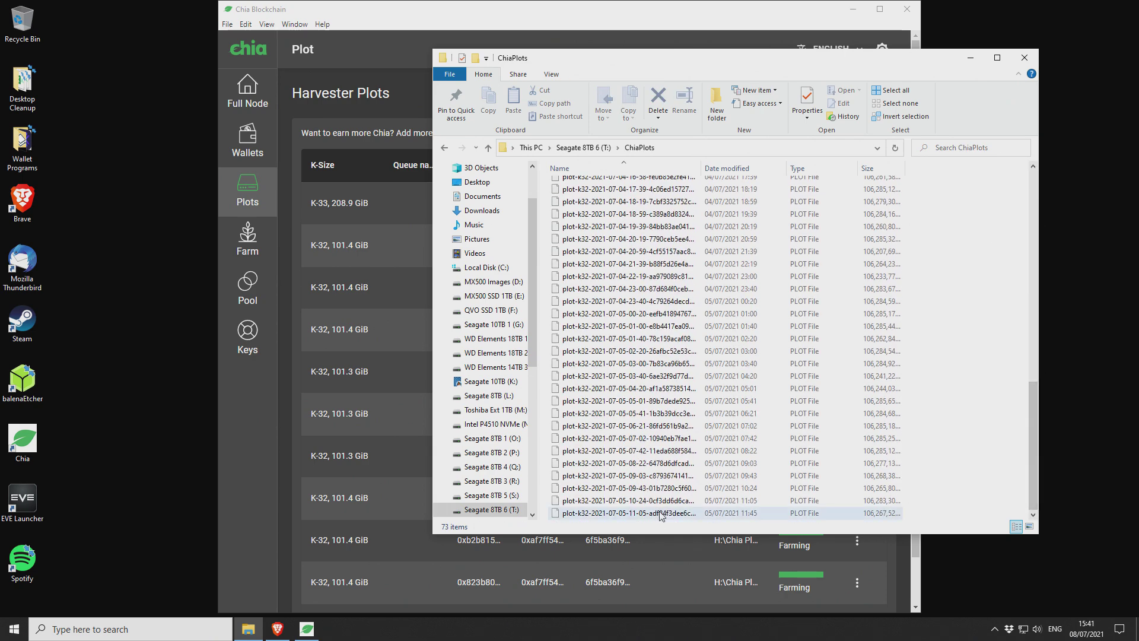
click(660, 514)
key(Delete)
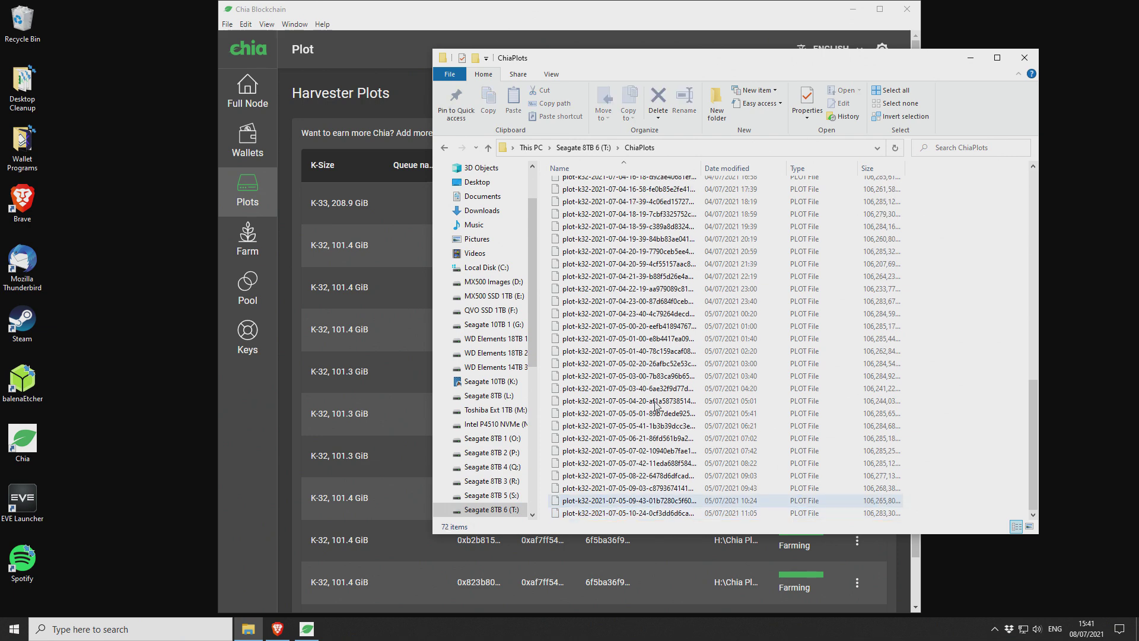
right_click(15, 14)
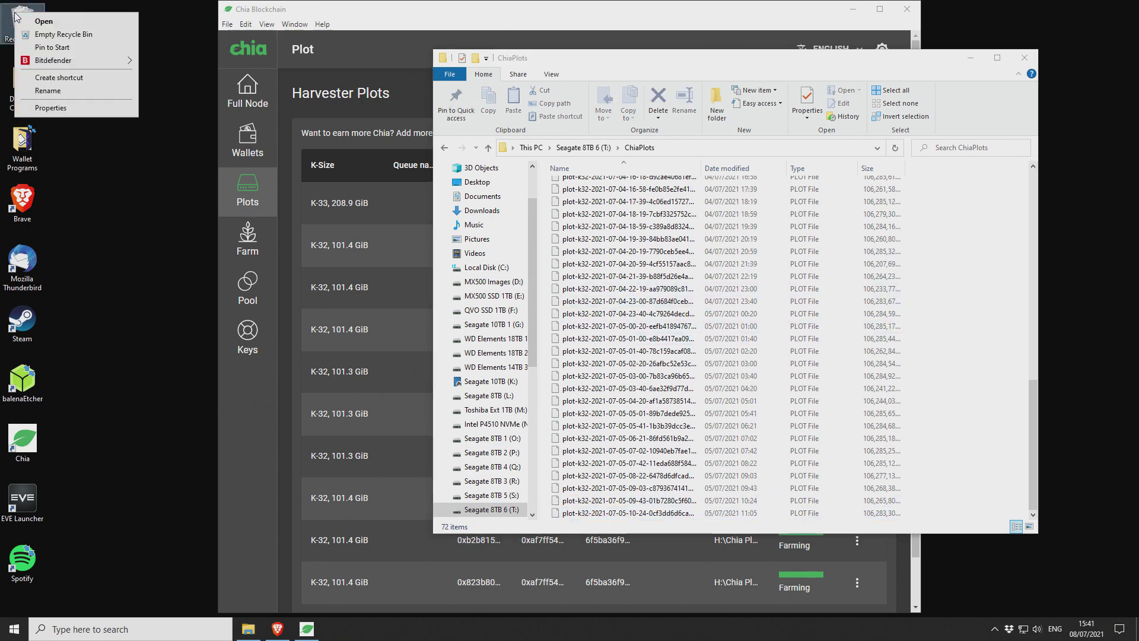
click(59, 34)
click(608, 363)
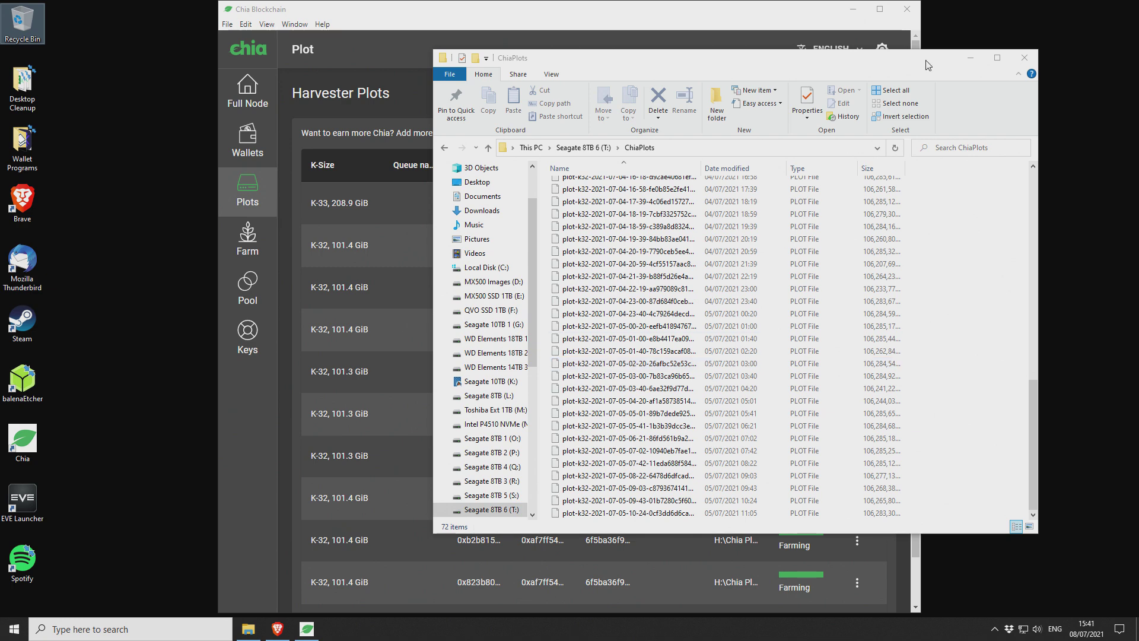
- Return to drive T: and select the ChiaPoolPlots folder
click(487, 147)
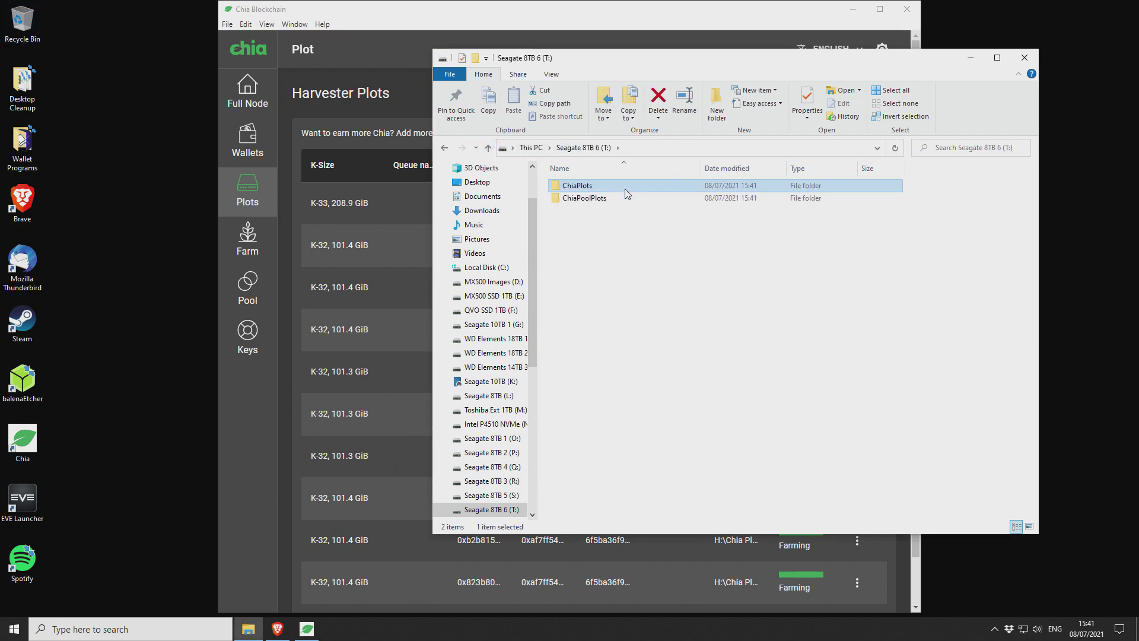
click(593, 199)
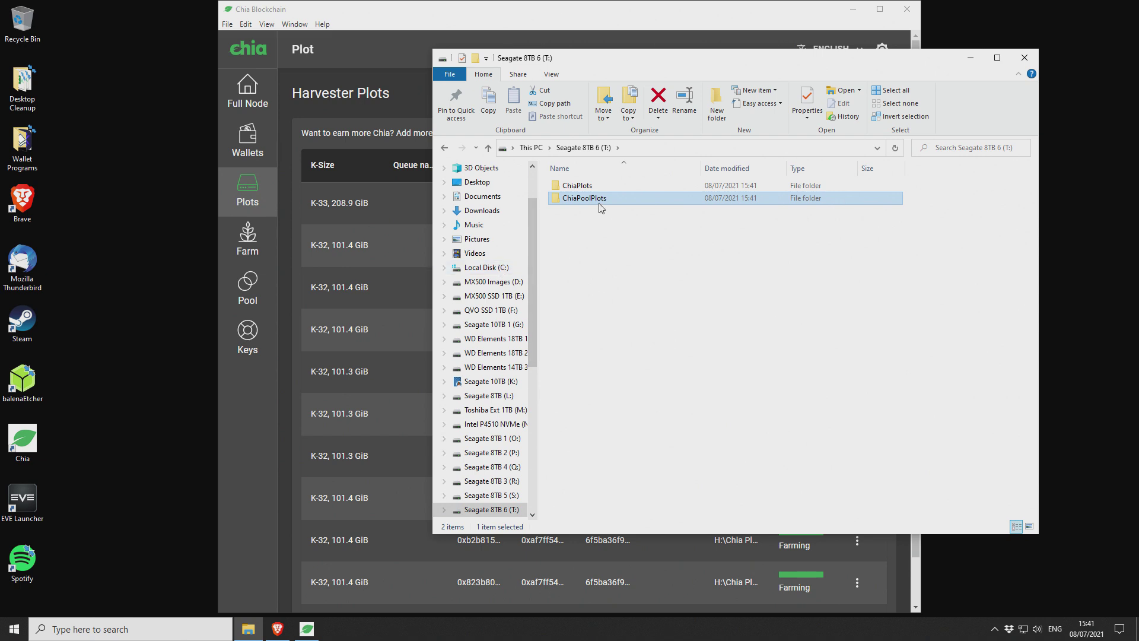
click(650, 31)
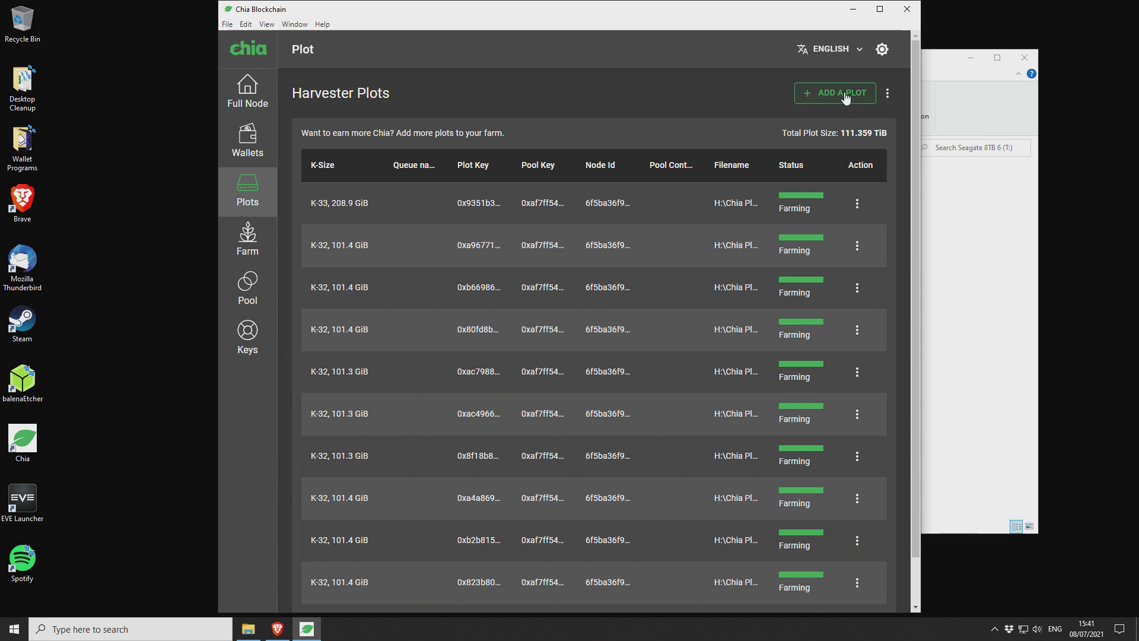
- Start a new plot, raising RAM max usage from 3390 to 8000 MiB and threads to 8
click(812, 99)
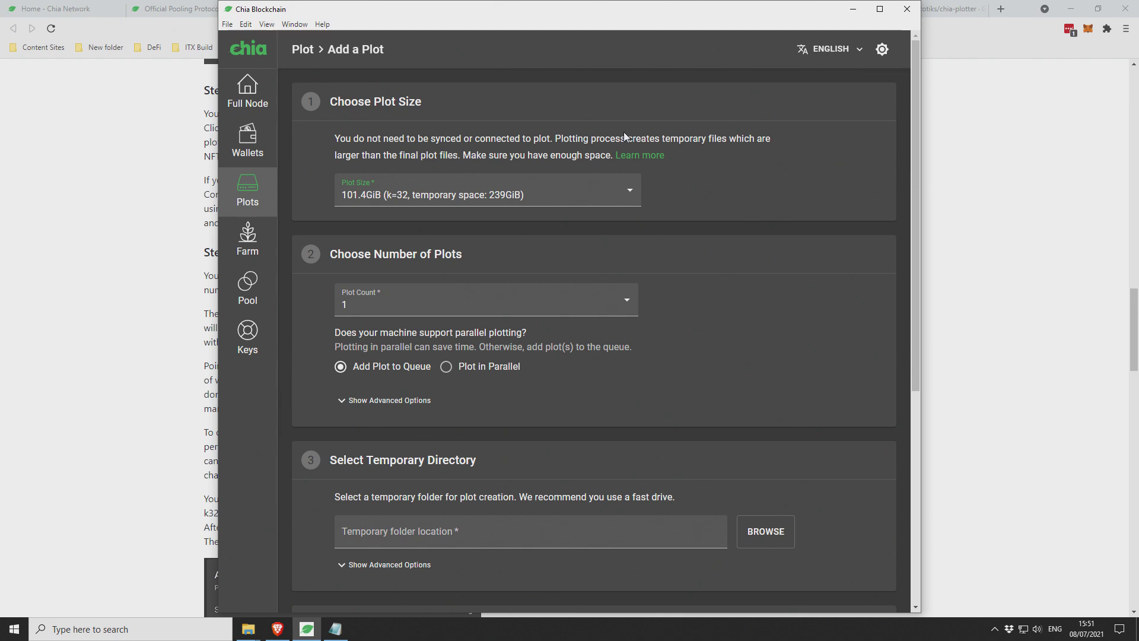
scroll(585, 234, down, 3)
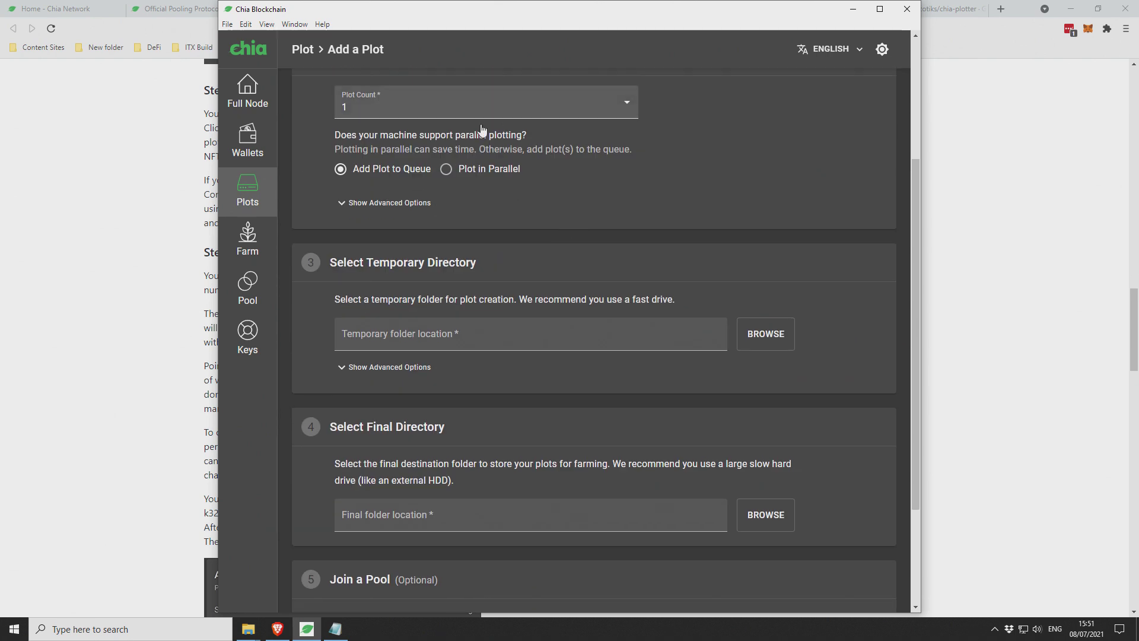
click(362, 203)
click(353, 237)
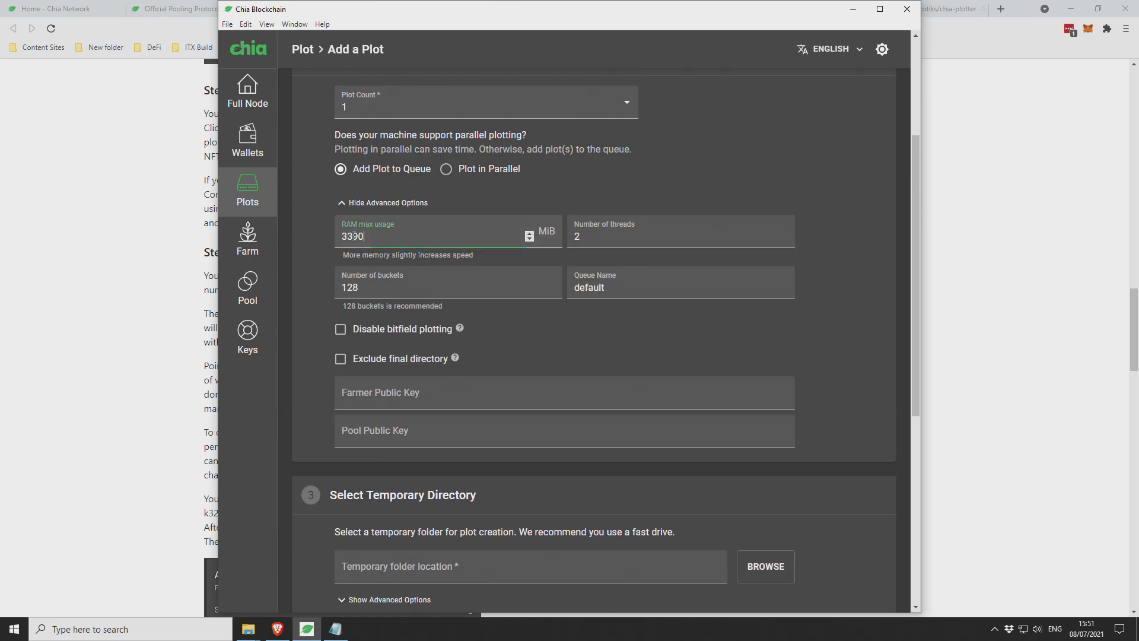
double_click(353, 236)
text(800)
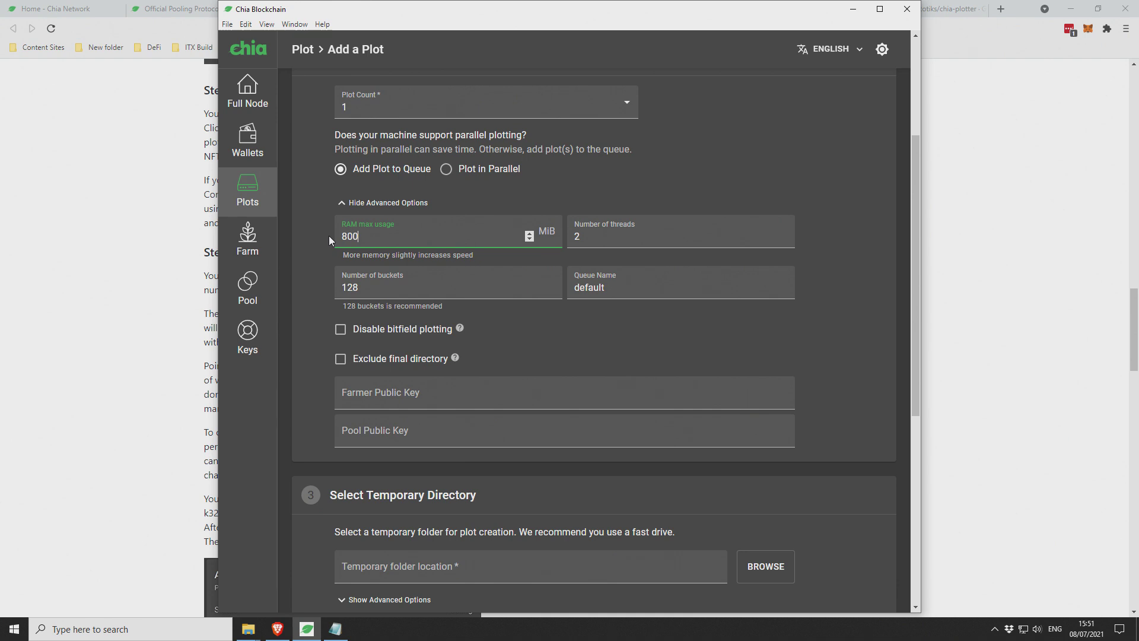
text(0)
click(681, 238)
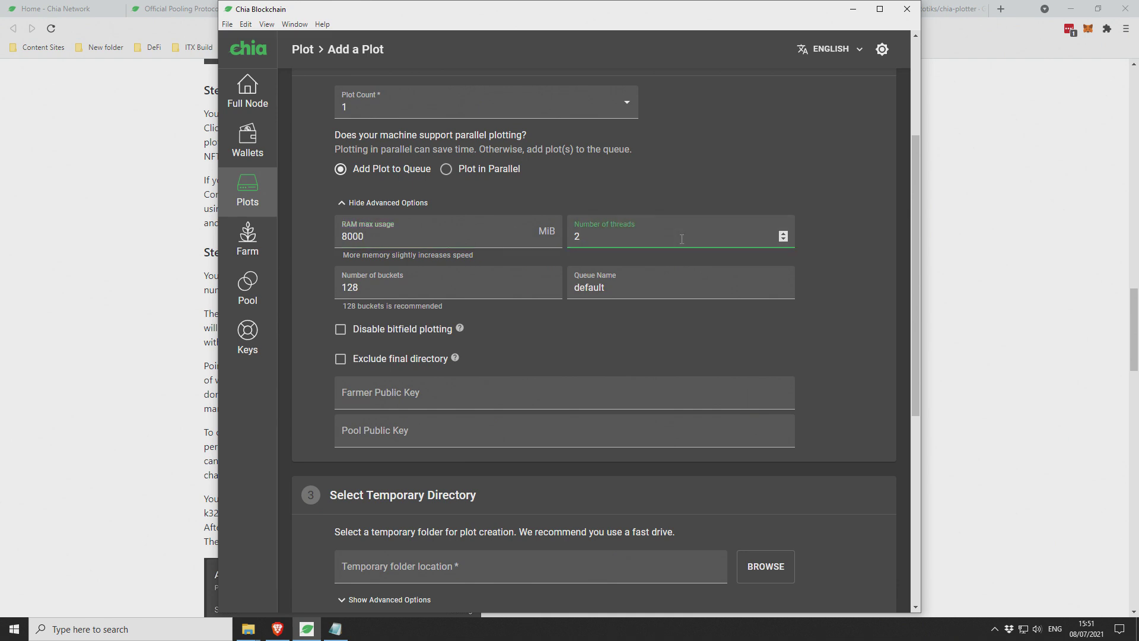
text(8)
click(845, 204)
scroll(843, 205, down, 2)
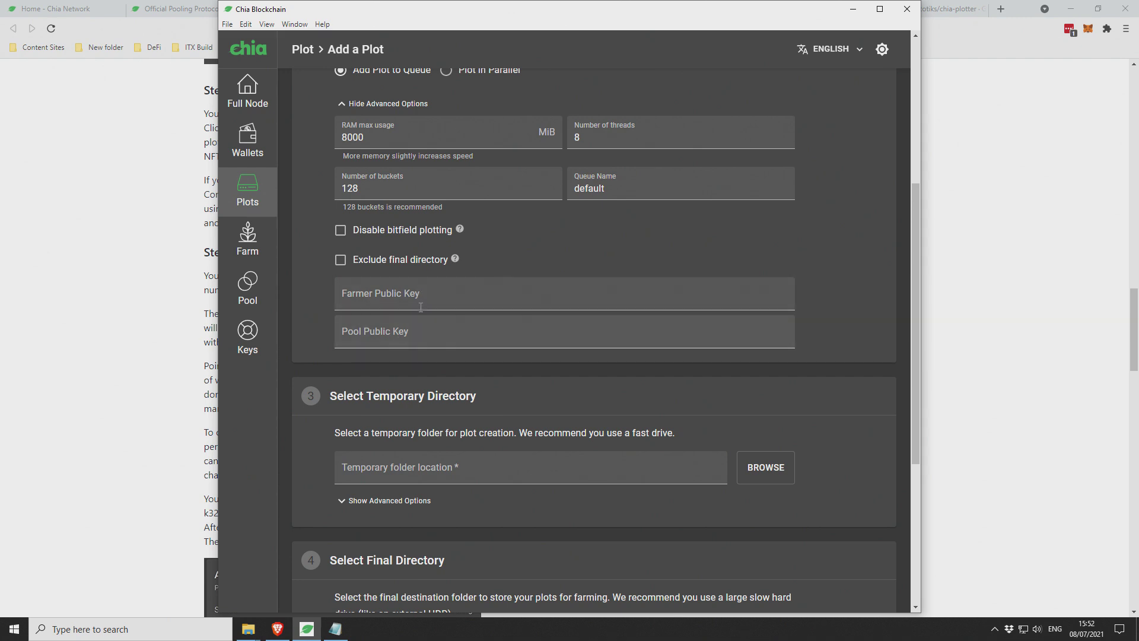
scroll(653, 368, down, 2)
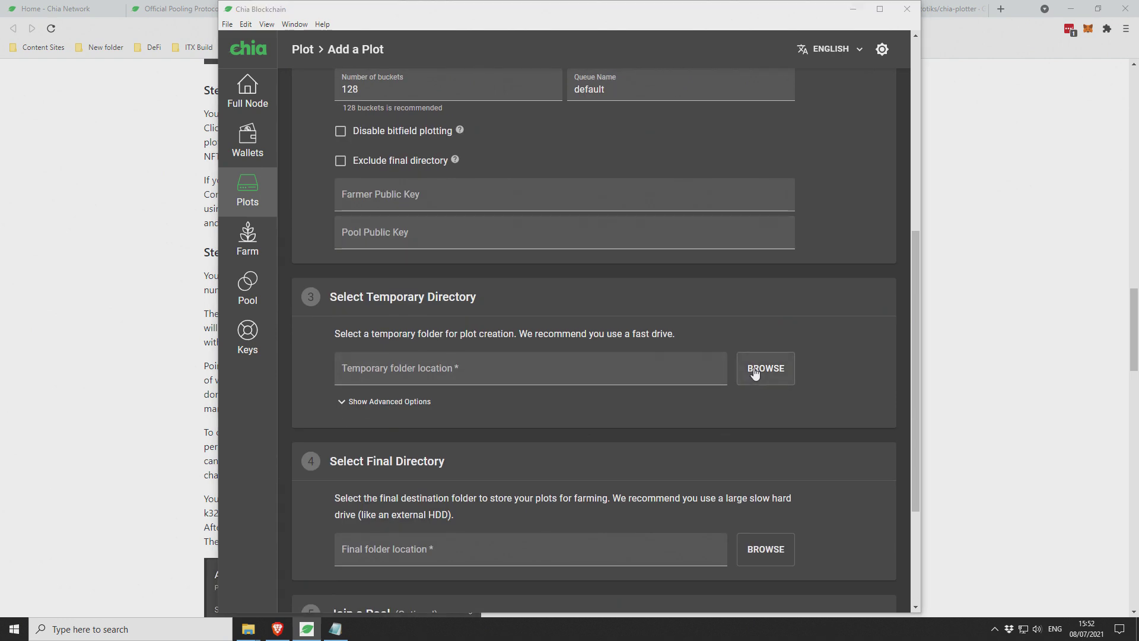
- Set the plot's temporary directory to N:\madmax1
click(756, 373)
click(71, 182)
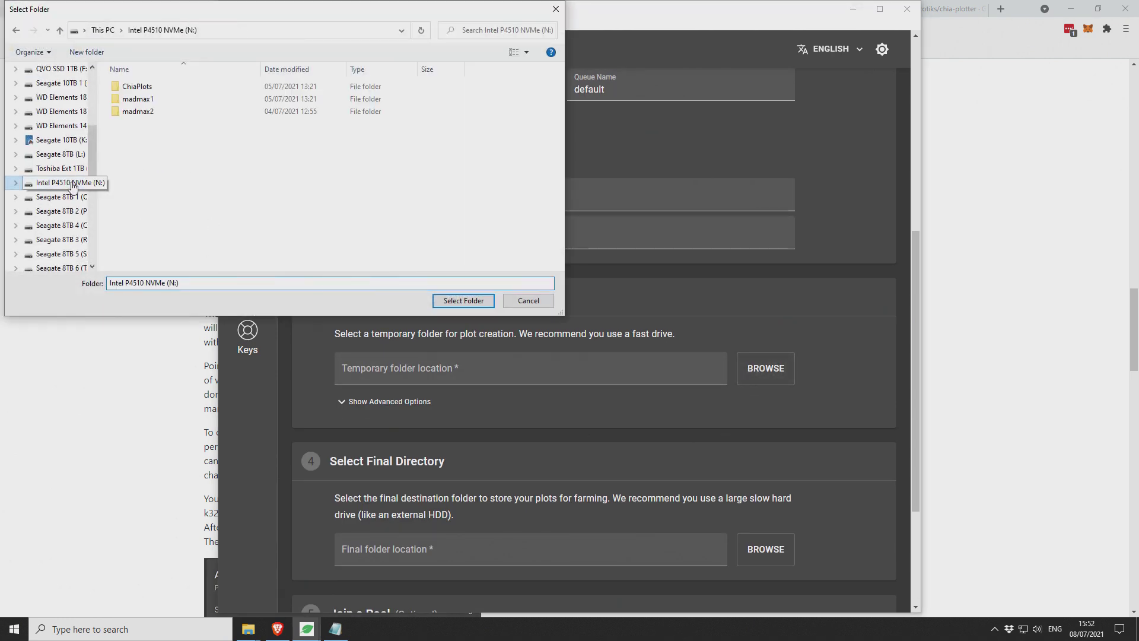
click(137, 99)
click(454, 300)
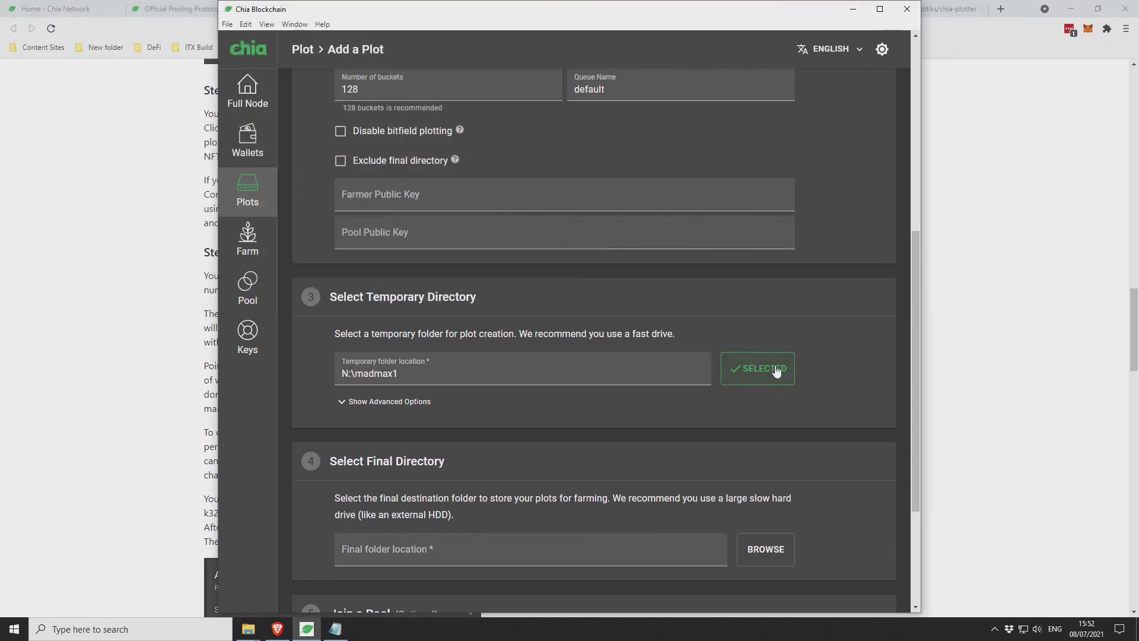
scroll(828, 365, down, 2)
- Set the plot's final directory to T:\ChiaPoolPlots
click(759, 454)
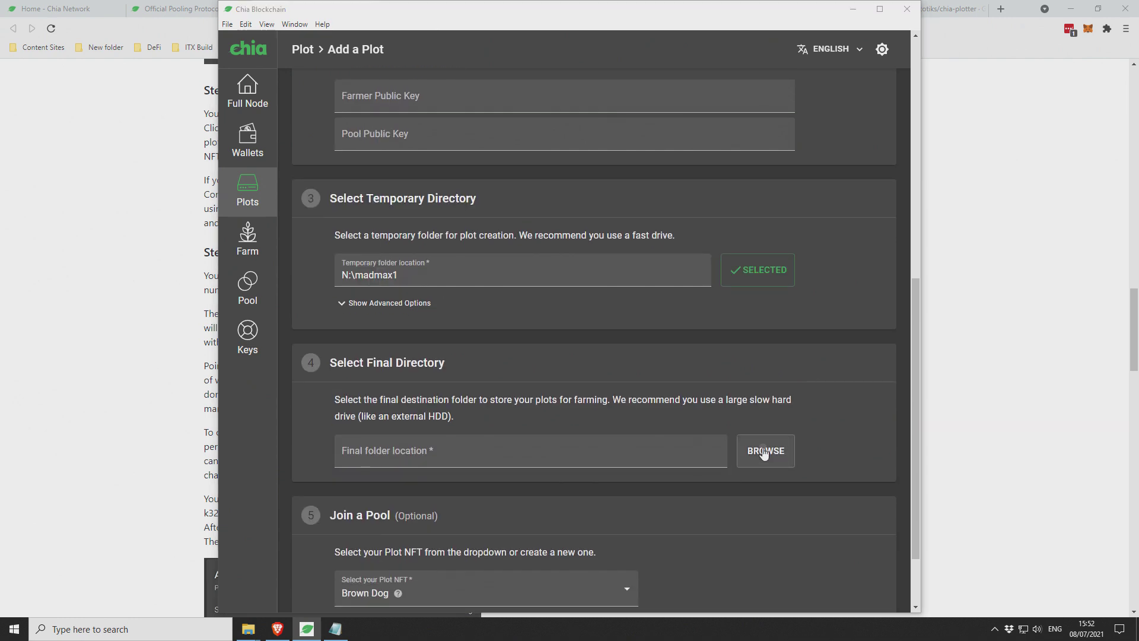
drag(90, 147, 91, 183)
click(58, 188)
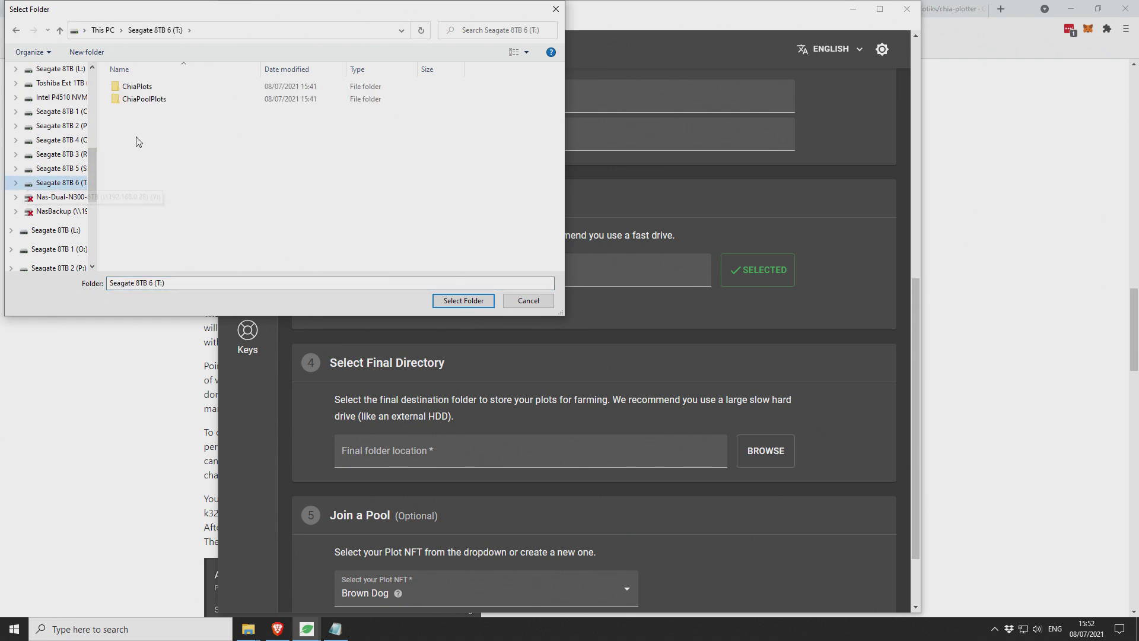
click(141, 100)
click(464, 300)
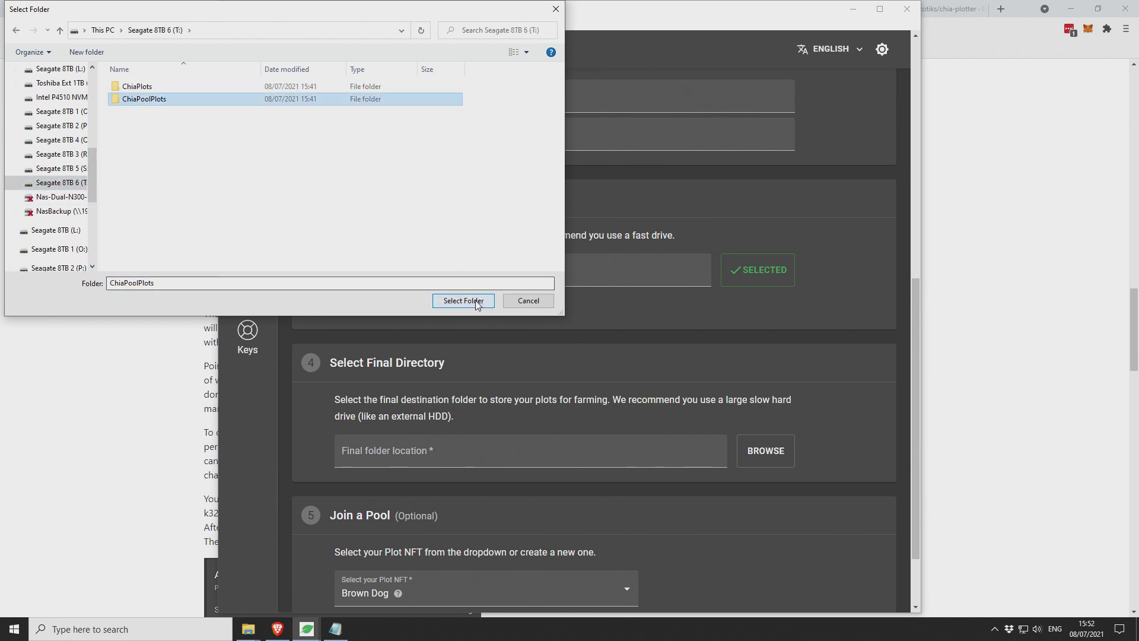
scroll(850, 430, down, 2)
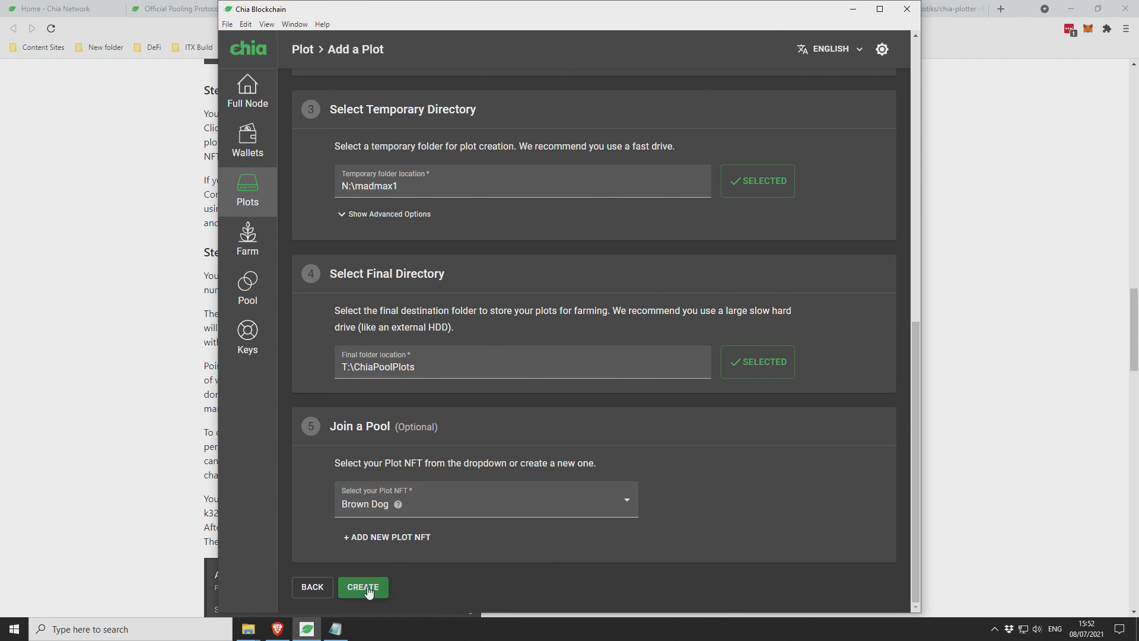
- Start plotting the new pool plot and scroll back up to the Brown Dog overview showing 1 plot
click(368, 587)
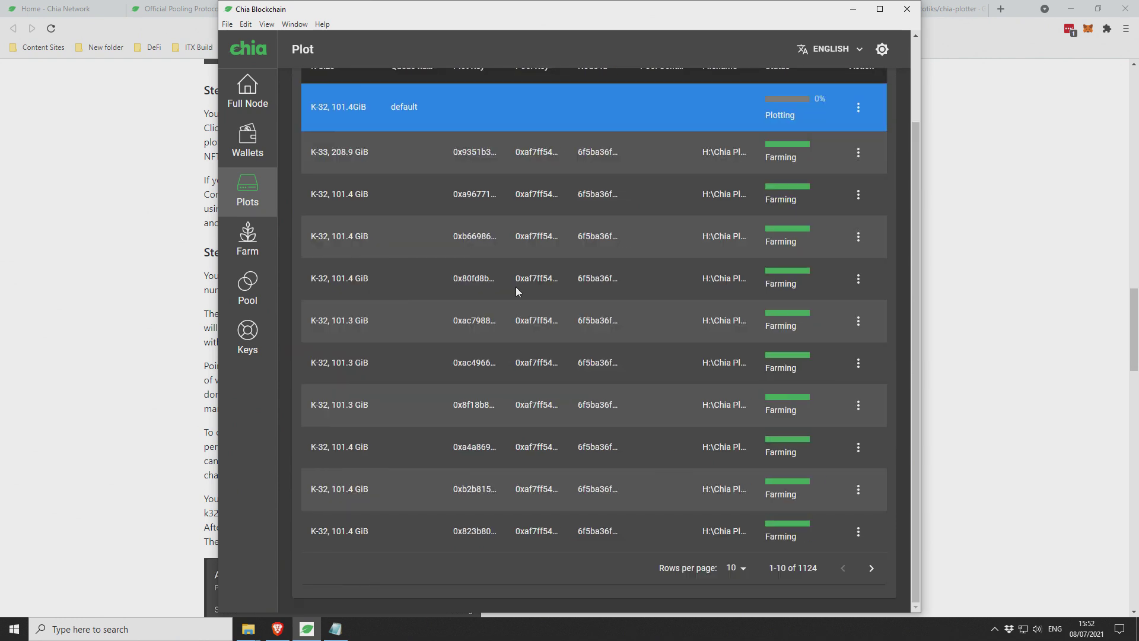
scroll(516, 287, up, 2)
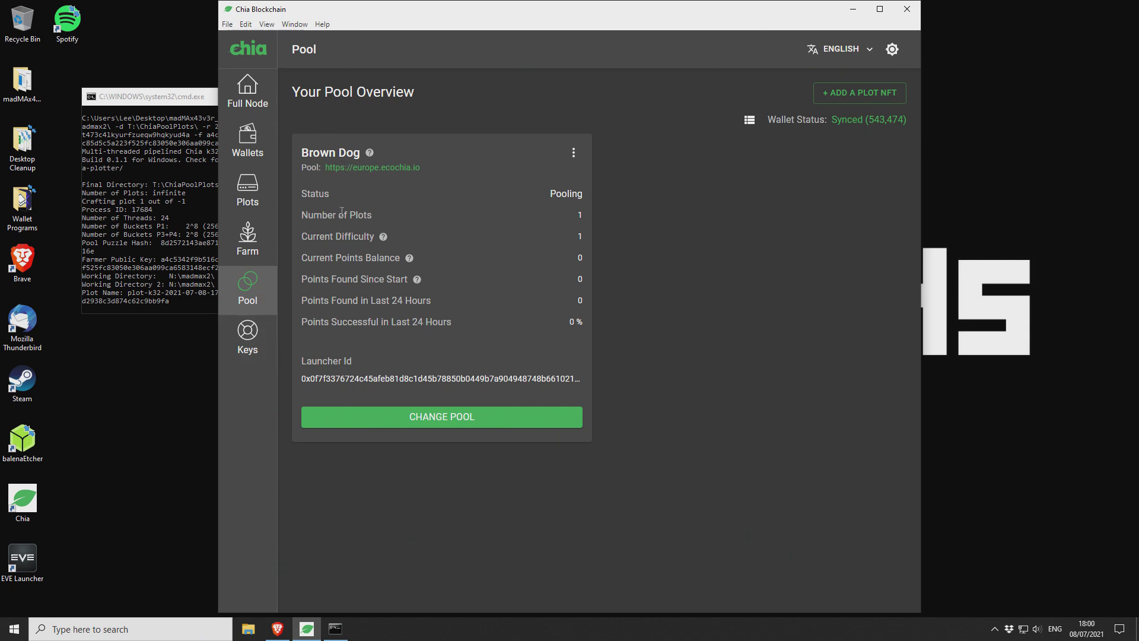
- Inspect the Brown Dog pool statistics, then bring the running madMAx plotter command window forward
drag(302, 214, 589, 217)
click(550, 205)
click(167, 102)
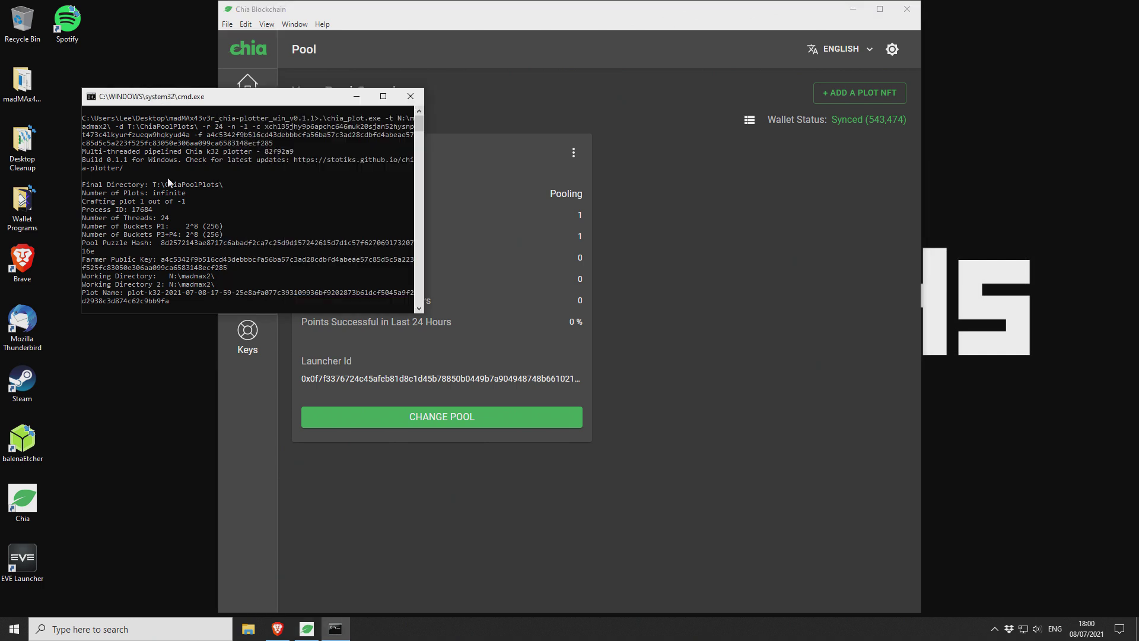
- Select the madMAx plotter folder shortcut on the desktop and view its context menu without choosing anything
click(26, 86)
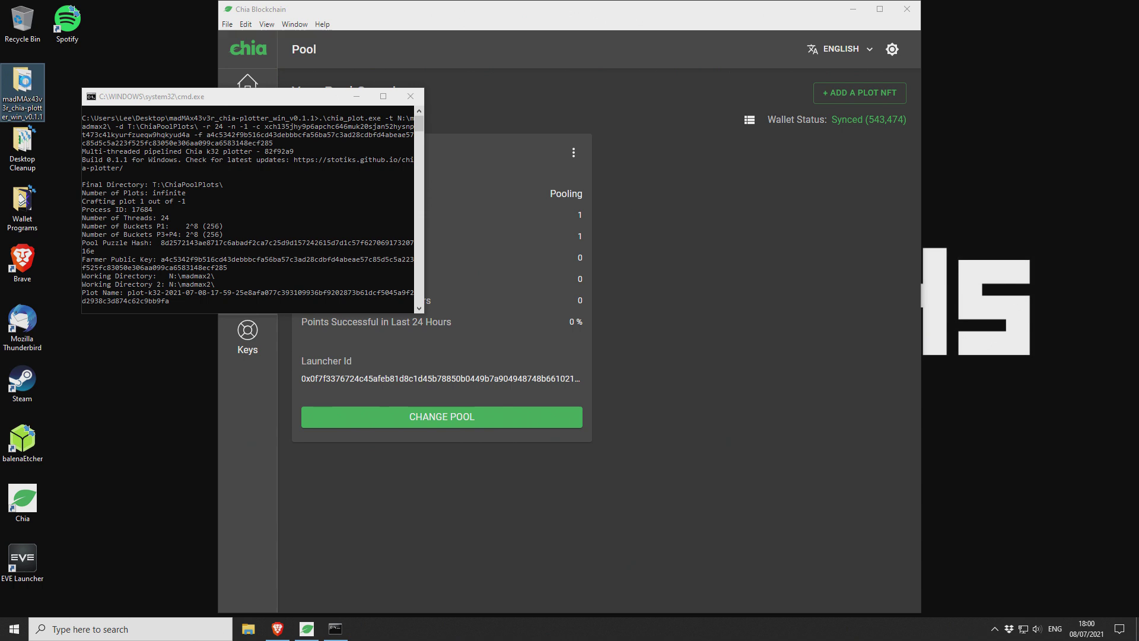
right_click(26, 84)
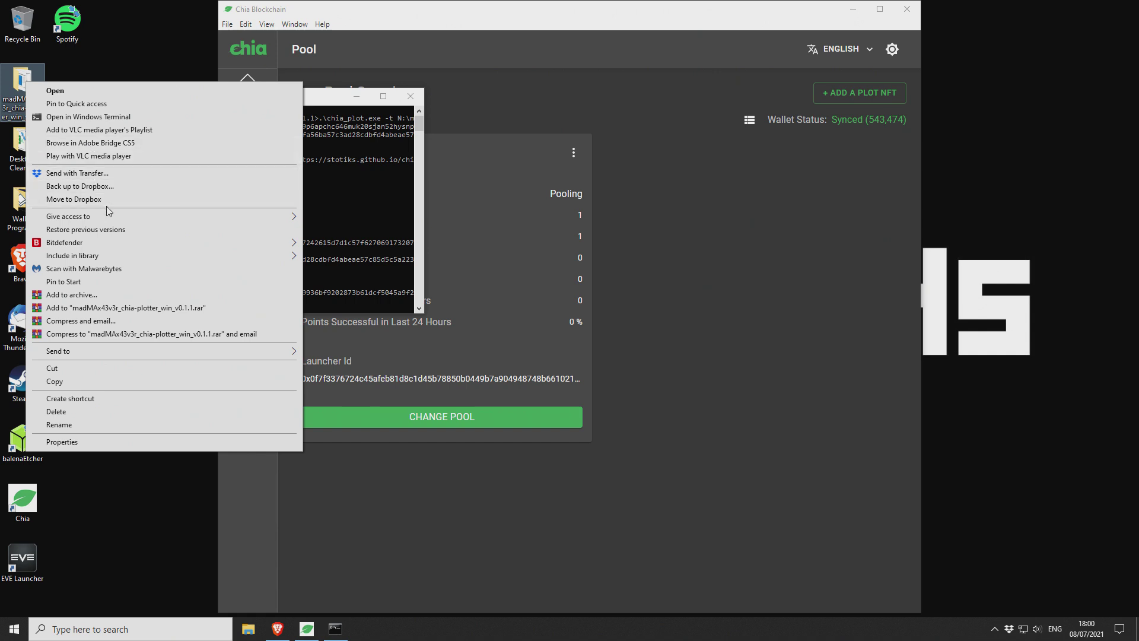
click(23, 84)
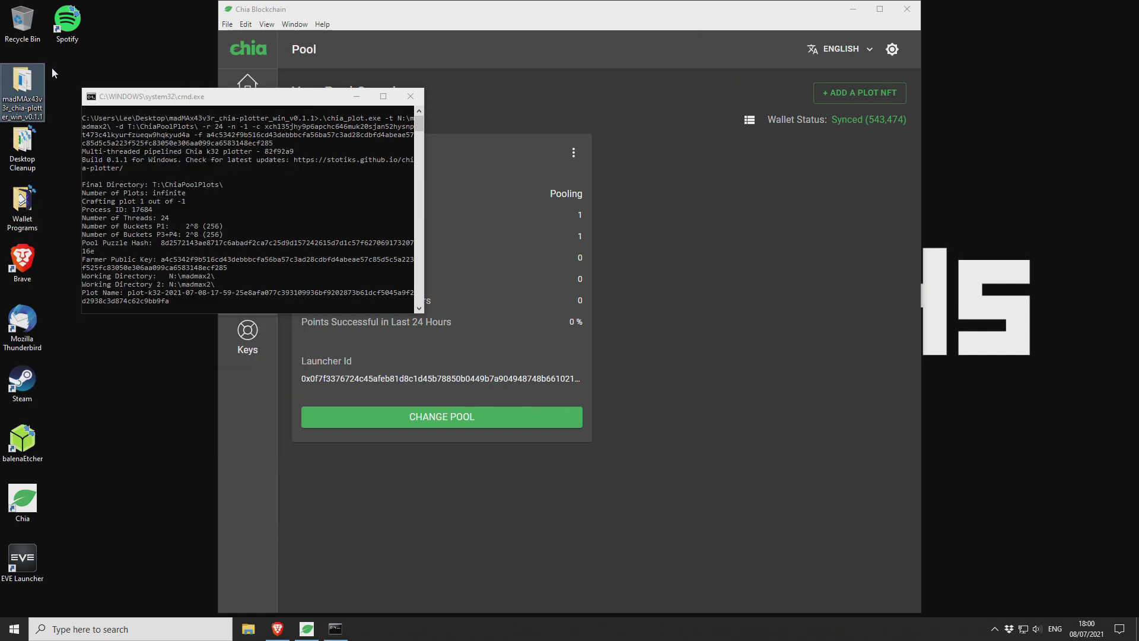
- Open the madMAx folder and edit 'Create Plots-new - Copy - Copy.cmd' in Notepad
double_click(25, 84)
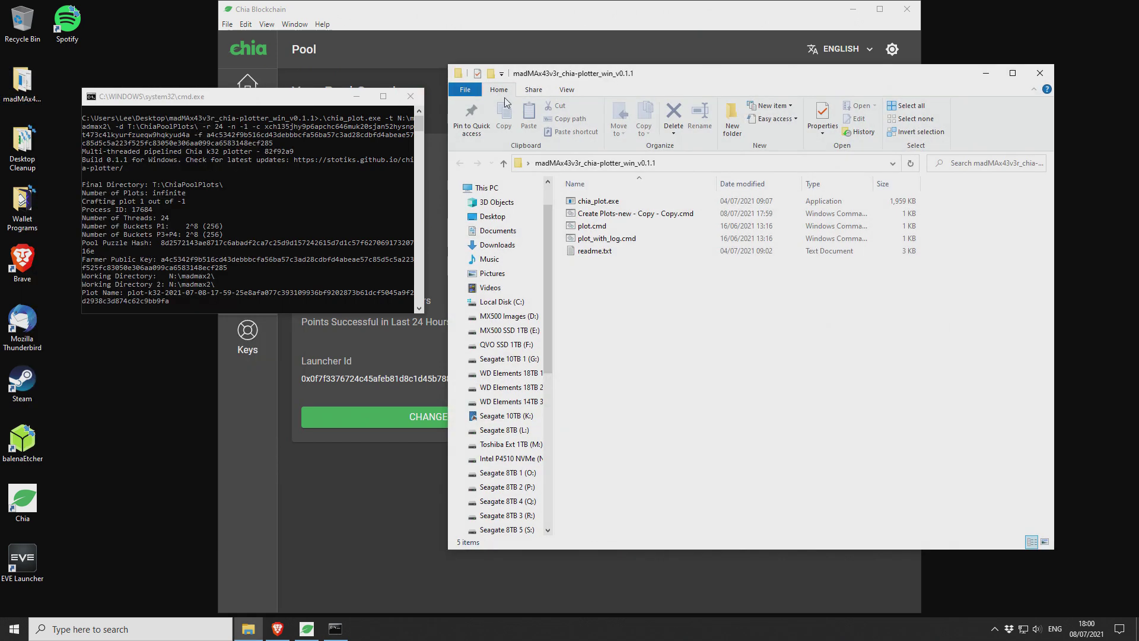
click(623, 215)
right_click(623, 218)
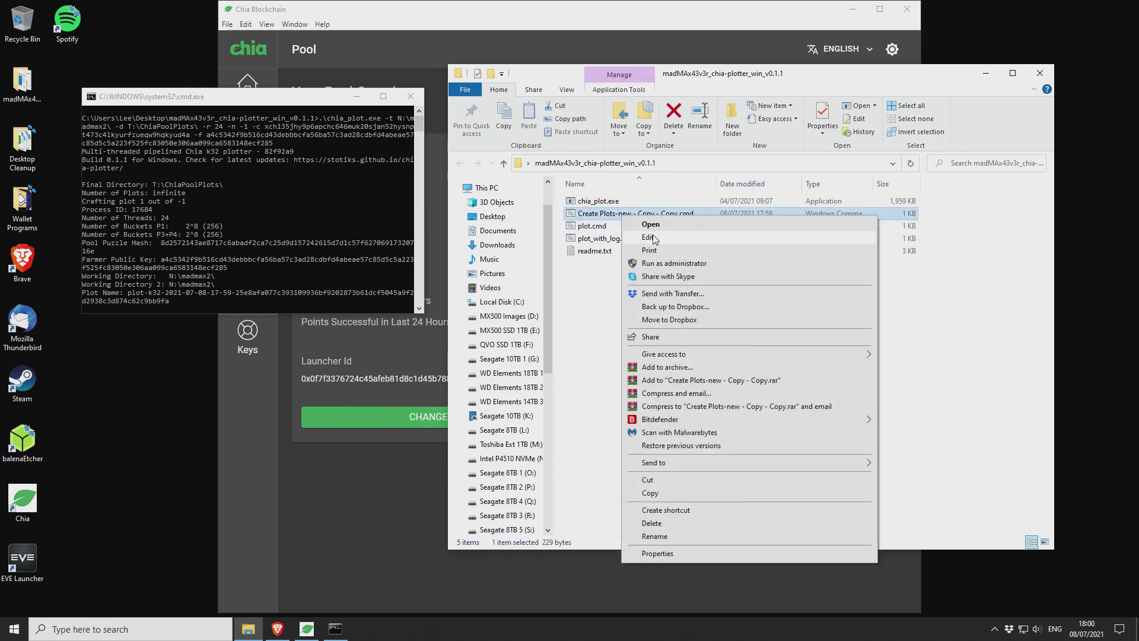
click(652, 237)
drag(431, 49, 598, 352)
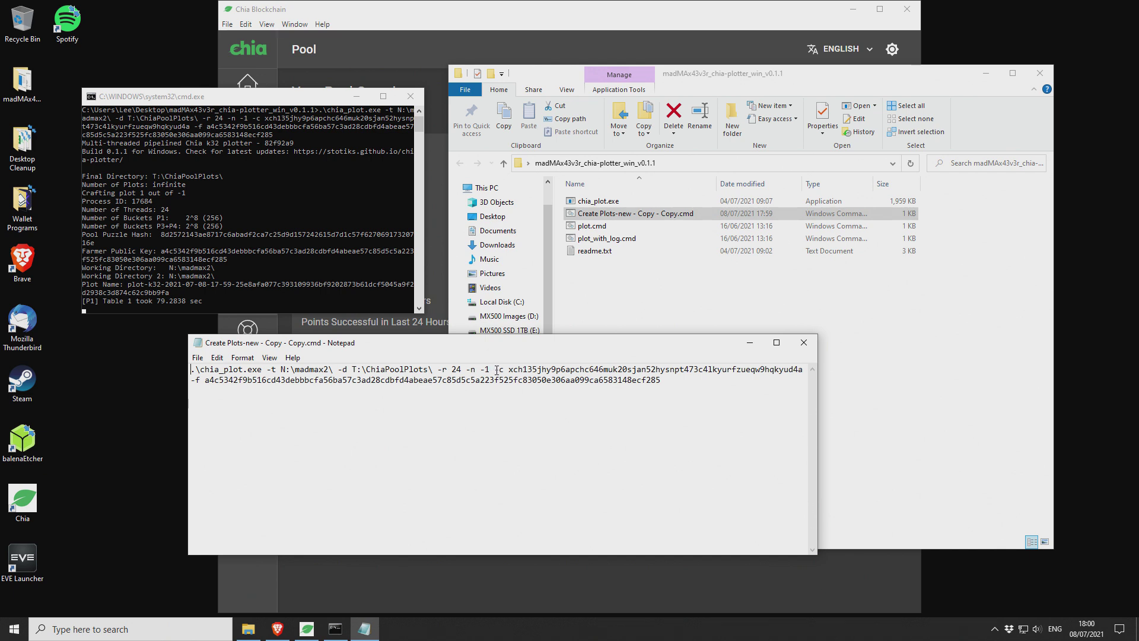
- Select the -c flag and the pool contract address after it in the chia_plot.exe command
drag(496, 370, 504, 369)
drag(509, 369, 803, 363)
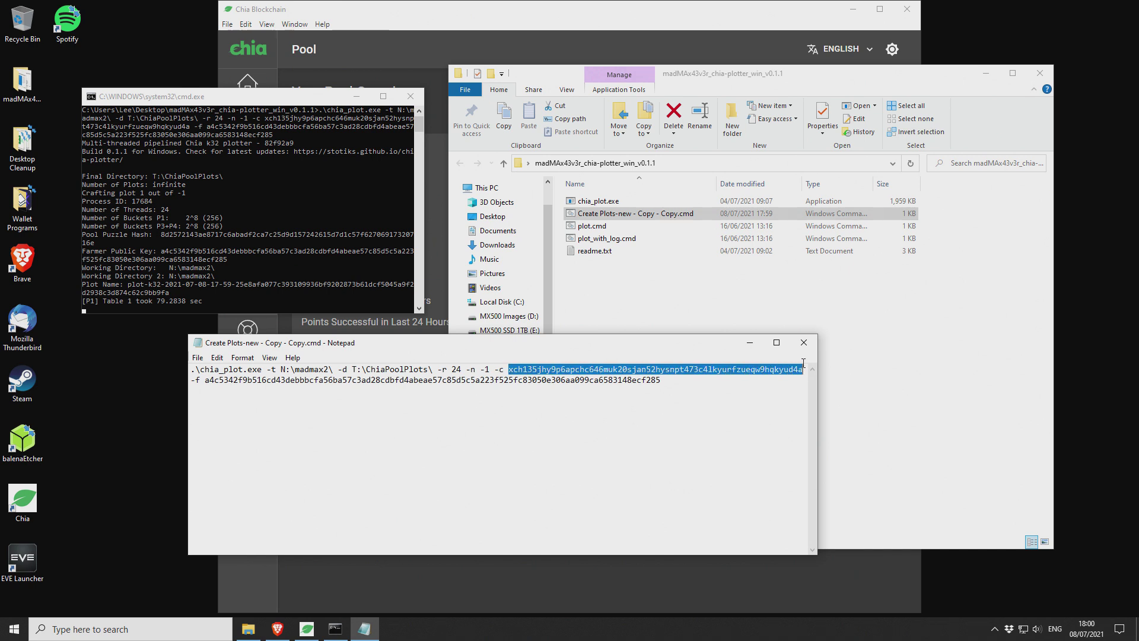
click(757, 395)
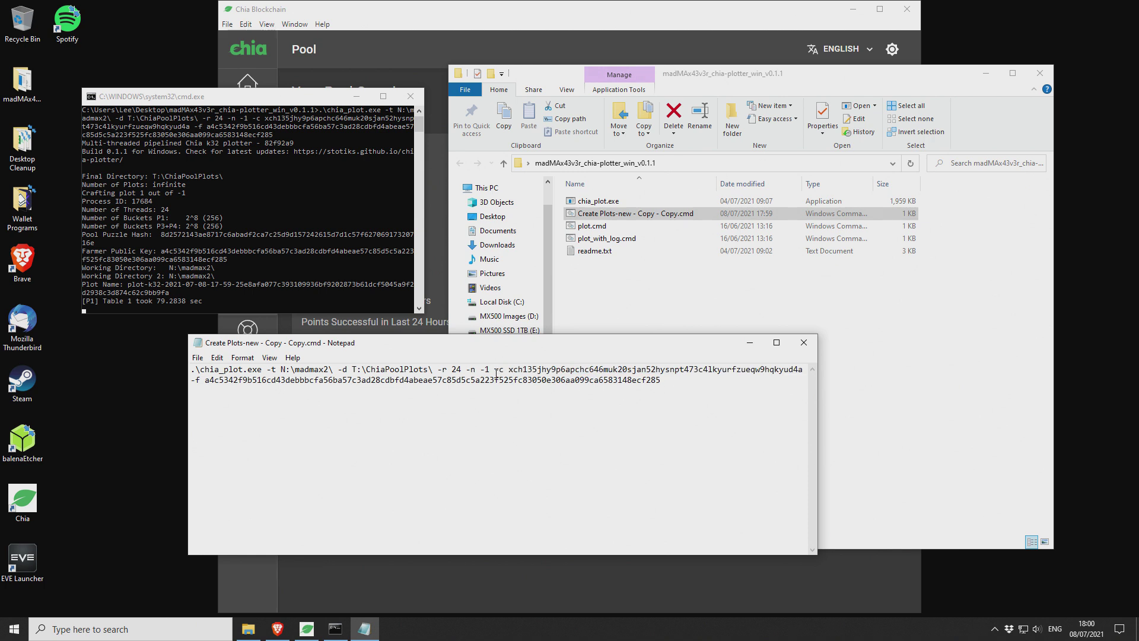
drag(496, 372, 504, 369)
click(482, 380)
drag(495, 370, 501, 370)
click(499, 380)
drag(509, 369, 802, 370)
click(556, 14)
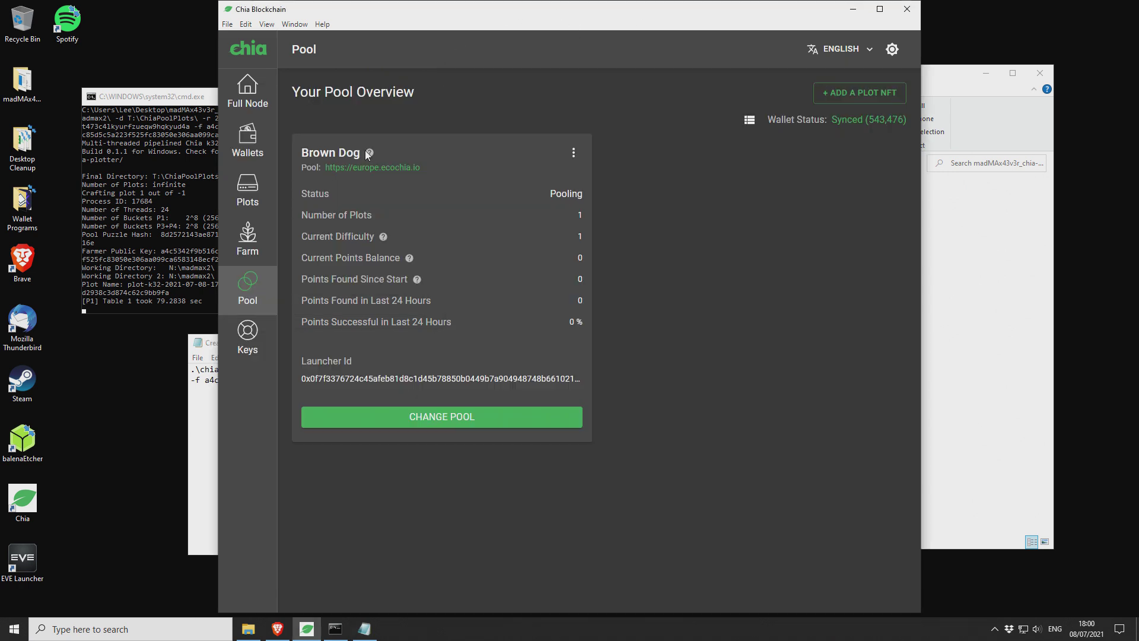
mouse_move(372, 153)
key(alt+Tab)
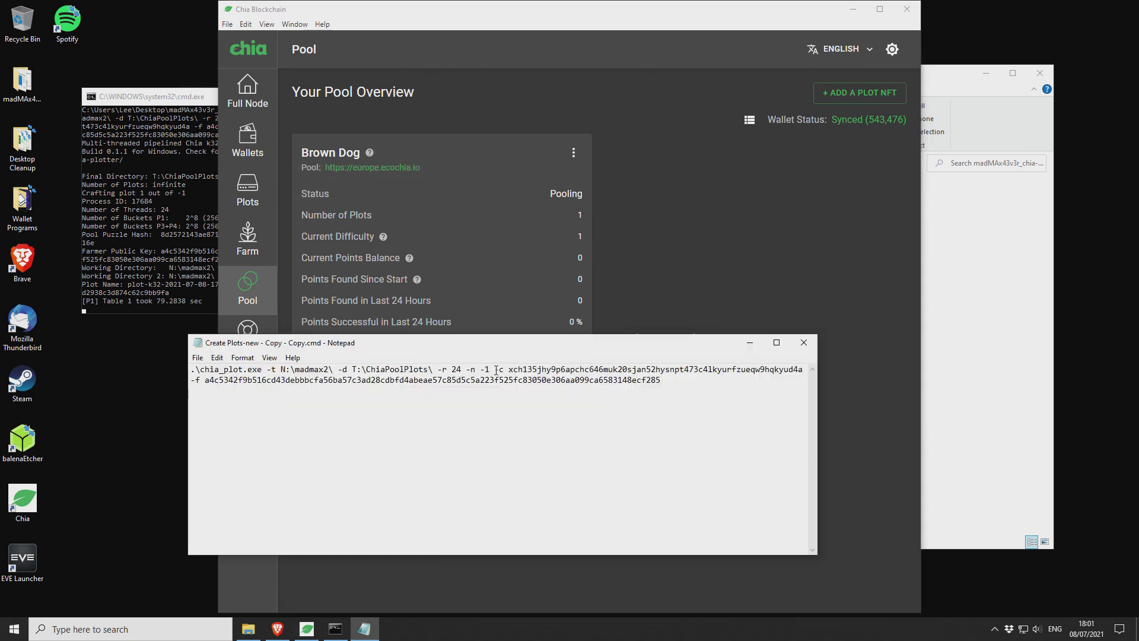
drag(494, 369, 804, 369)
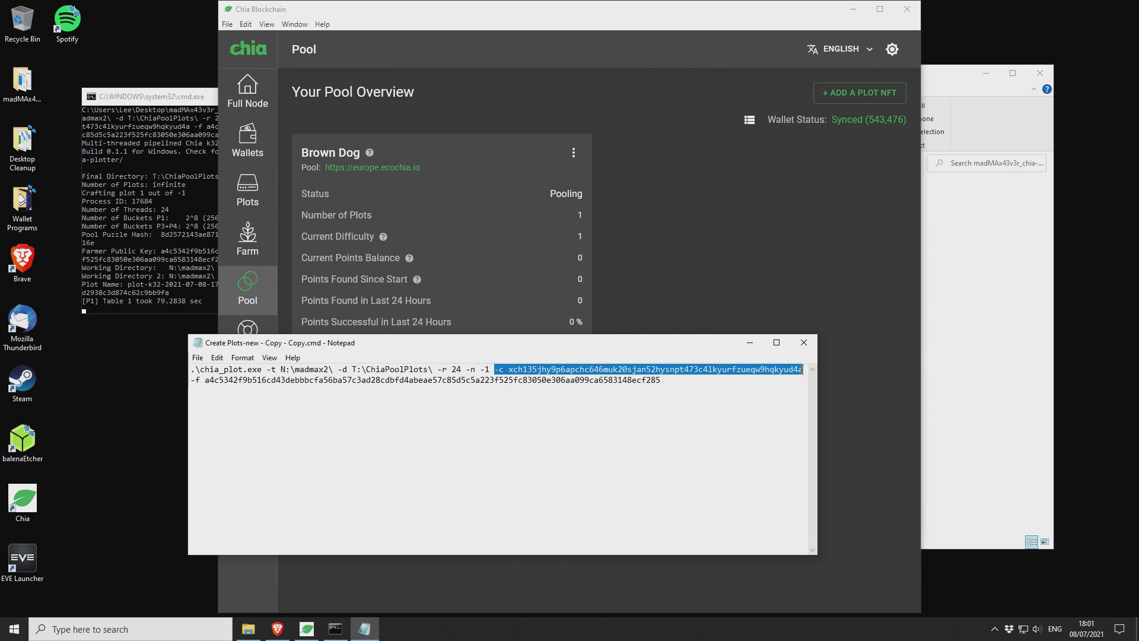
click(500, 369)
drag(509, 369, 799, 369)
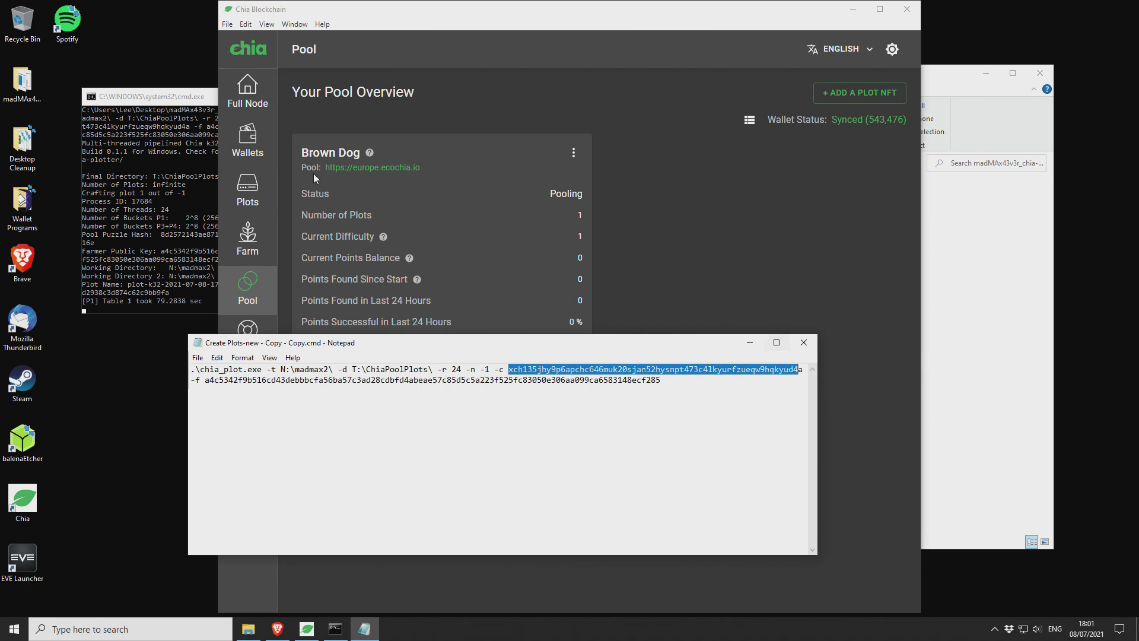
click(167, 96)
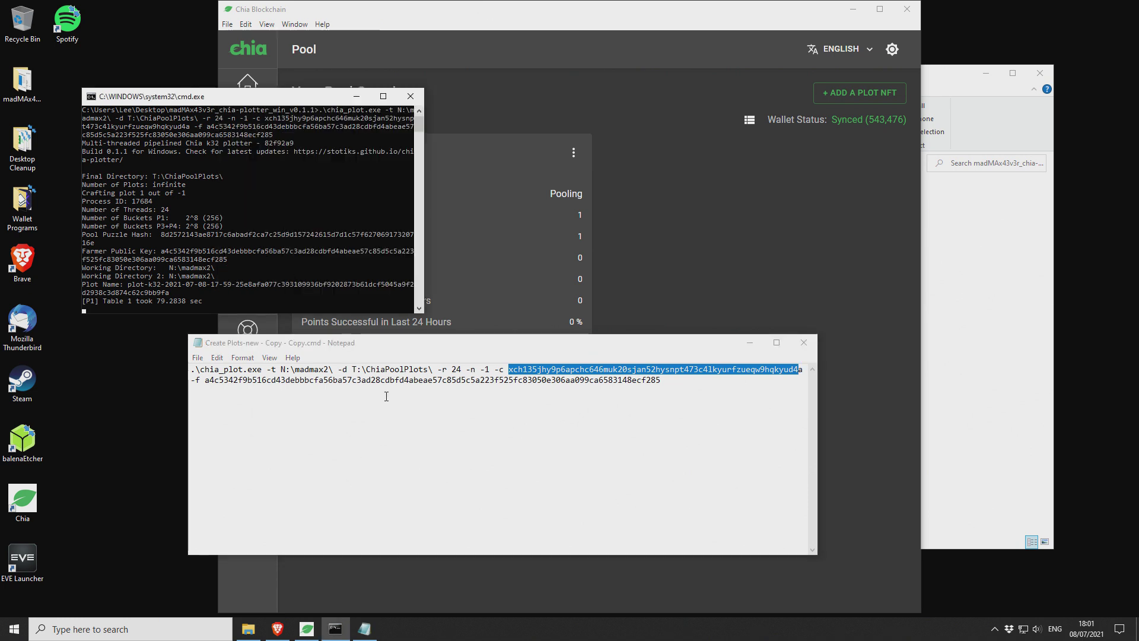
click(716, 173)
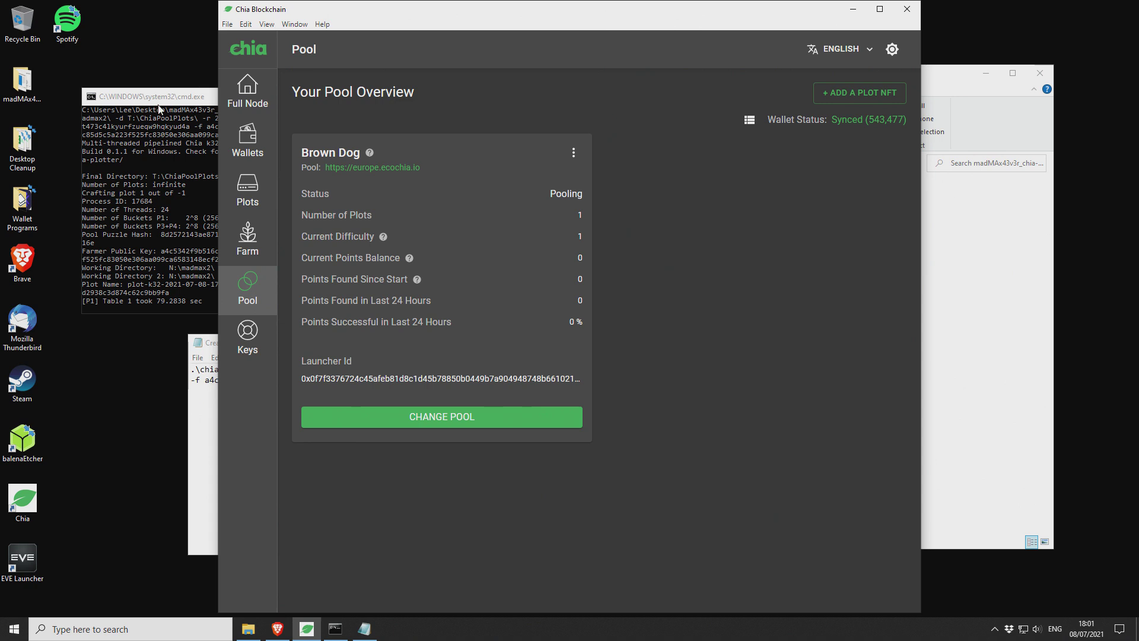
click(166, 176)
click(728, 318)
- Check the Plots directory list for T:\ChiaPoolPlots, cancelling the Add Plot Directory folder picker
click(252, 190)
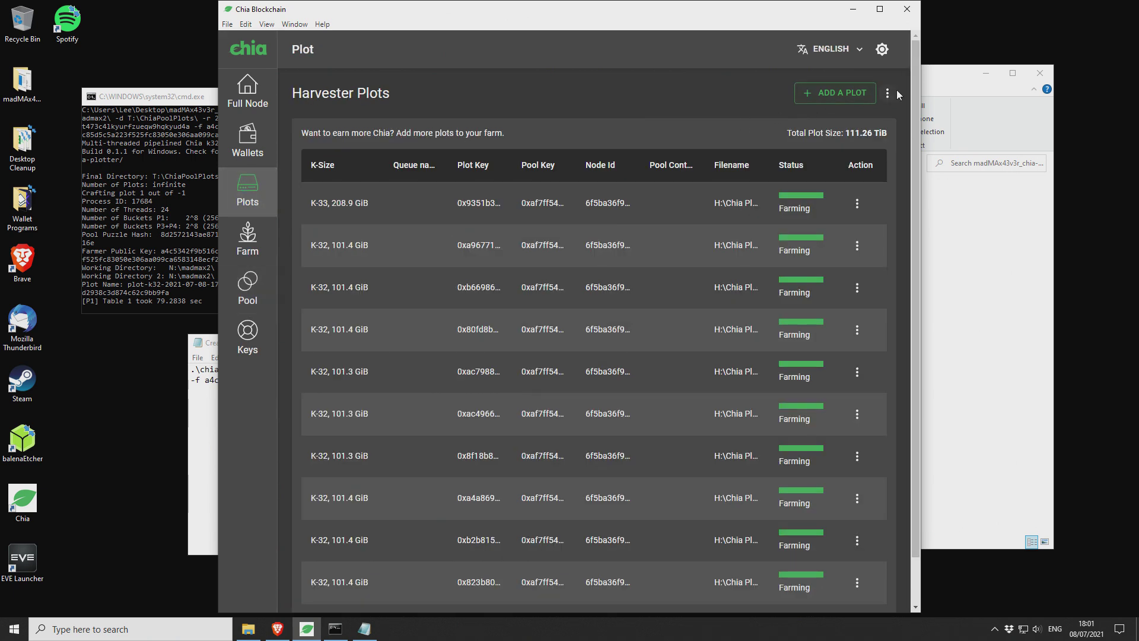
click(889, 96)
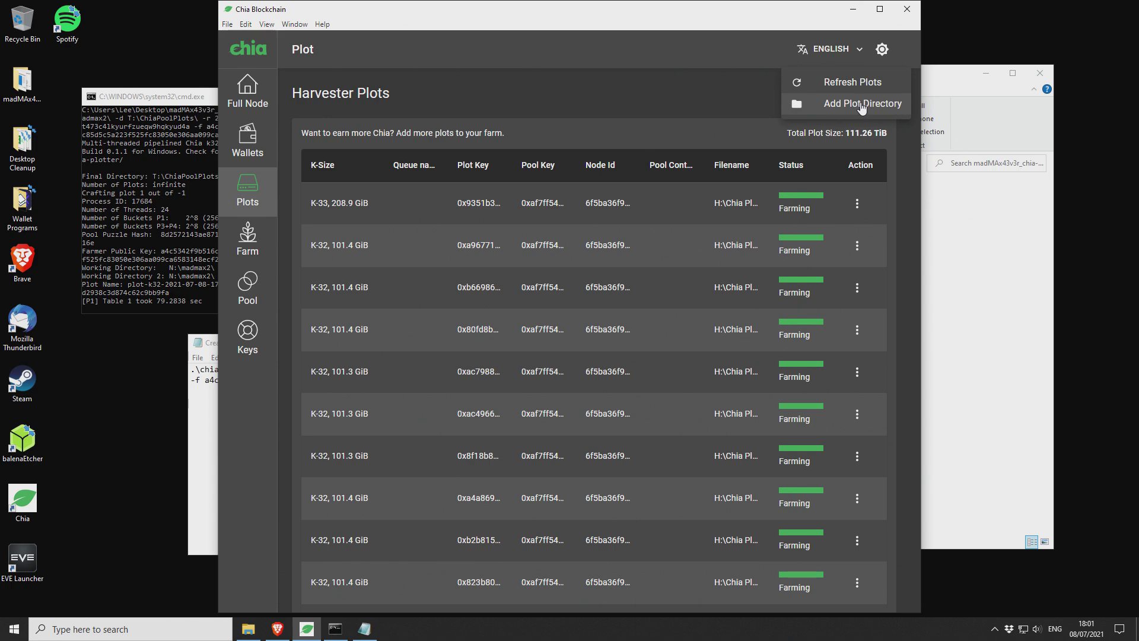
click(864, 106)
scroll(579, 408, down, 2)
scroll(510, 465, up, 2)
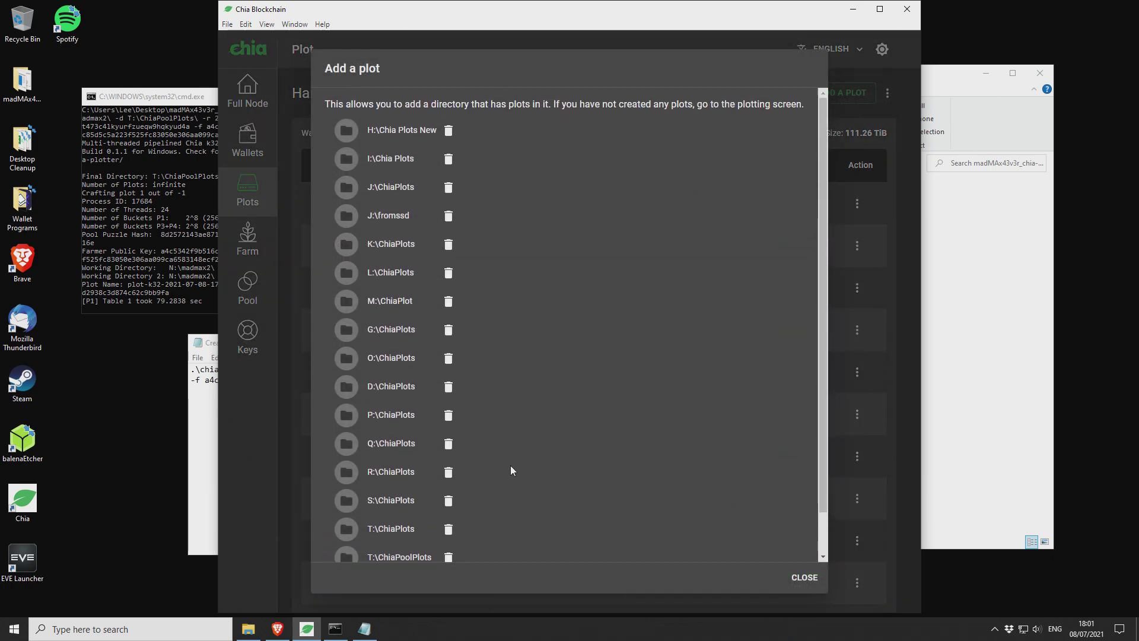
scroll(429, 458, down, 3)
click(393, 544)
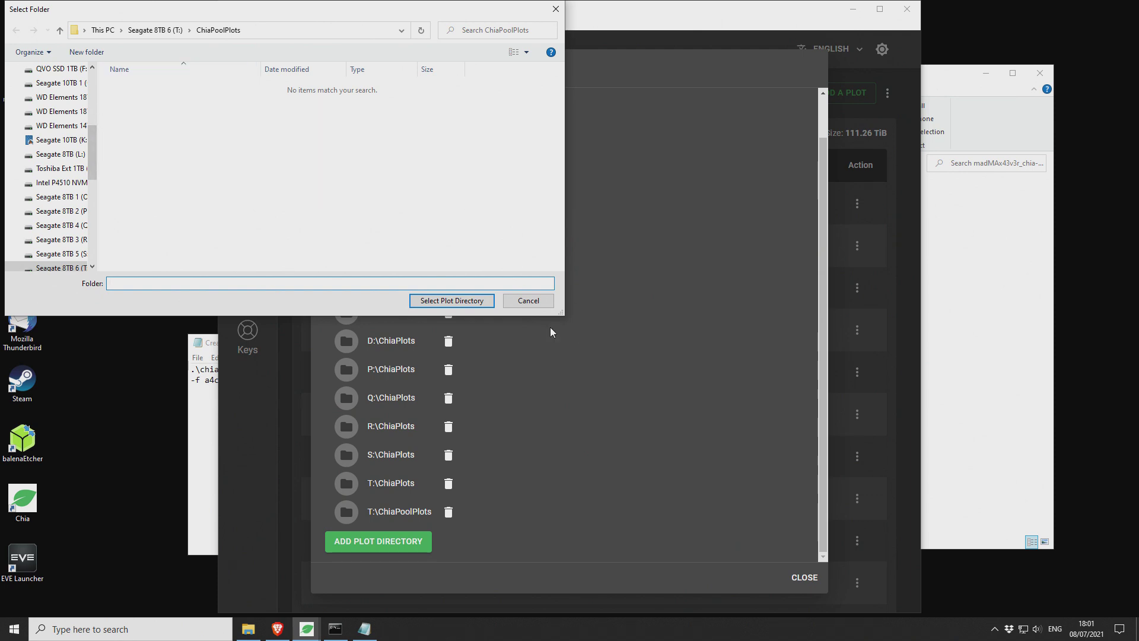
click(545, 300)
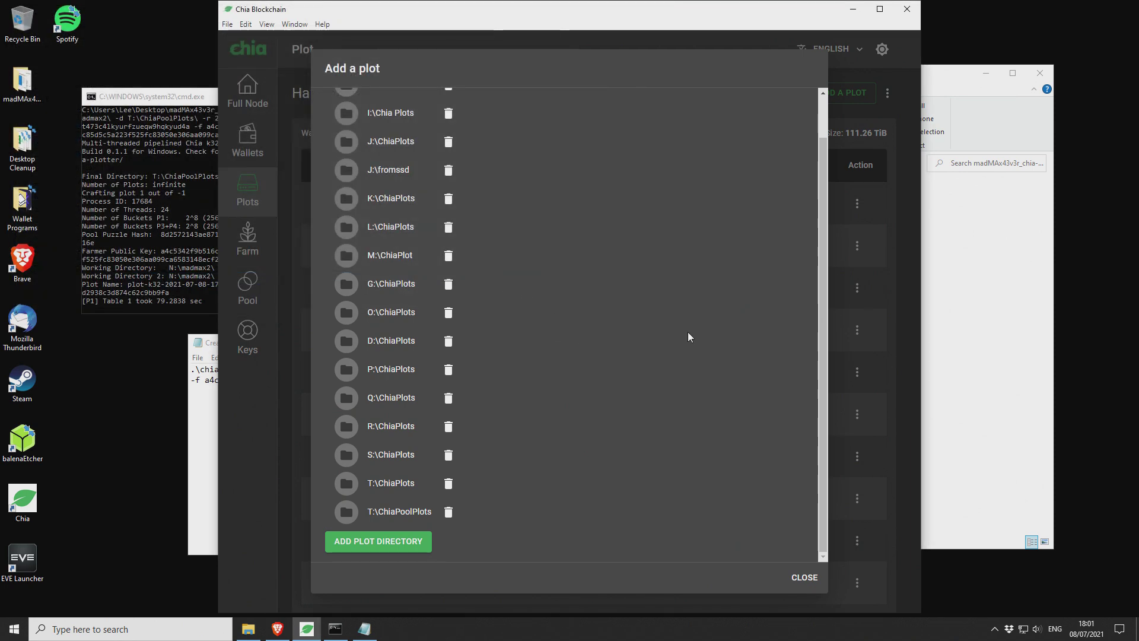
click(807, 577)
- Return to the Pool page and review the Brown Dog pool statistics
click(248, 288)
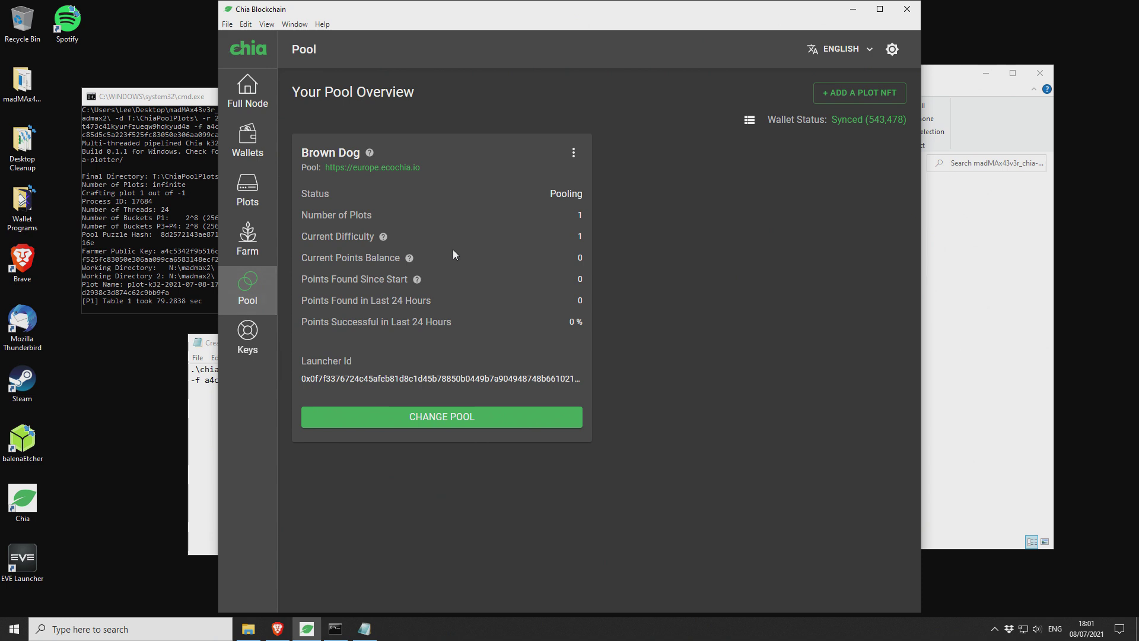
drag(298, 213, 584, 215)
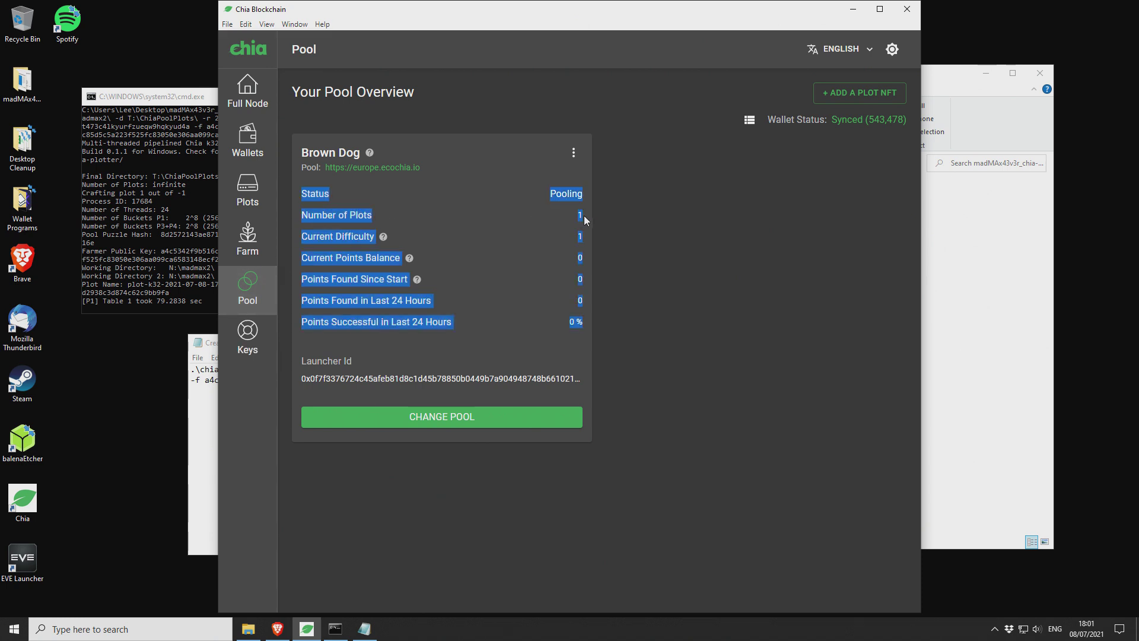
click(540, 217)
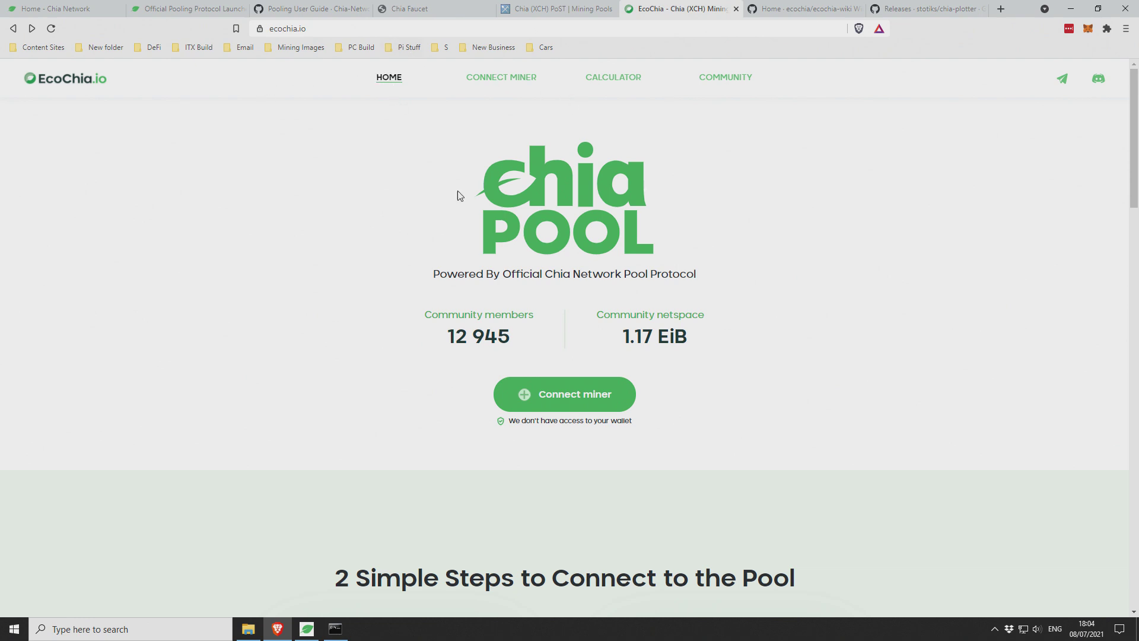
- Start connecting a new PlotNFT on EcoChia with Europe as the region, then minimise the browser
click(562, 397)
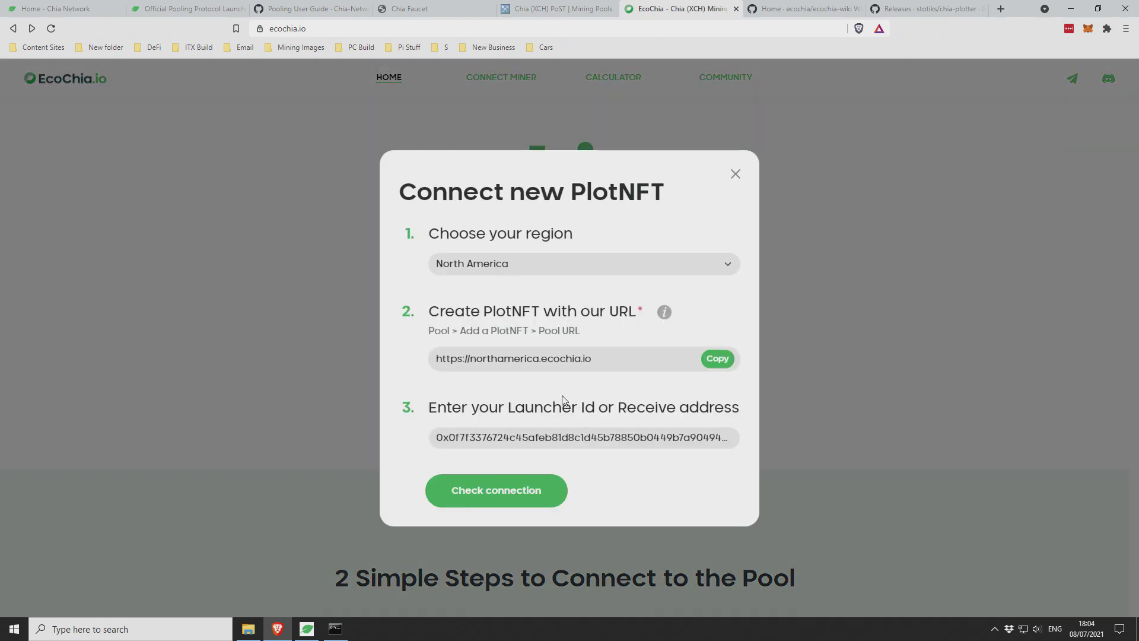
click(498, 268)
click(480, 303)
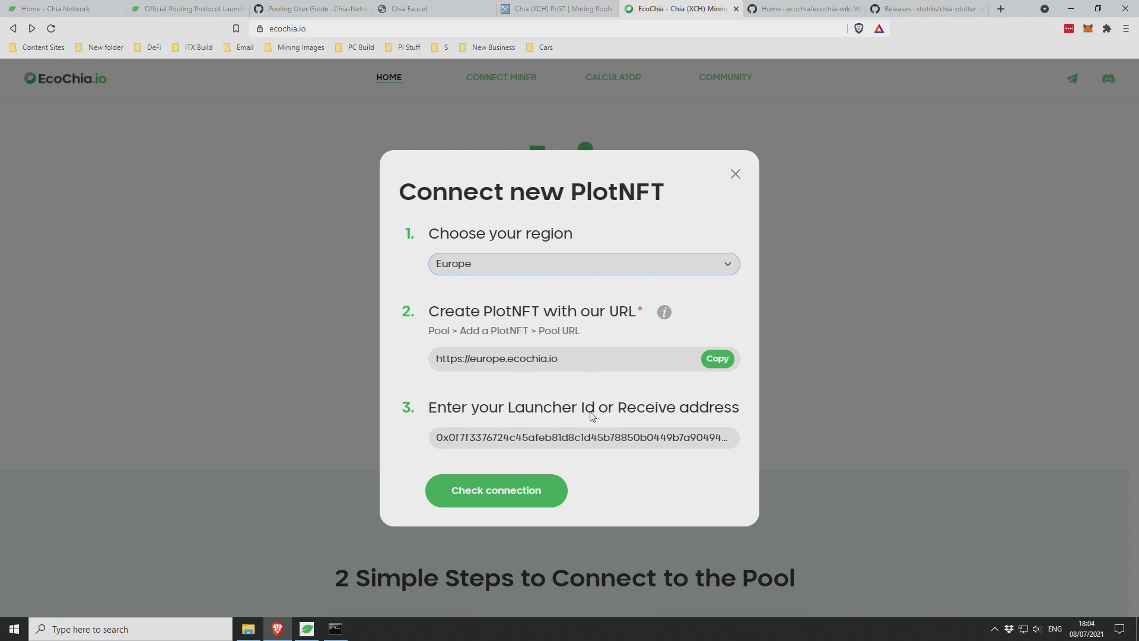
click(1071, 11)
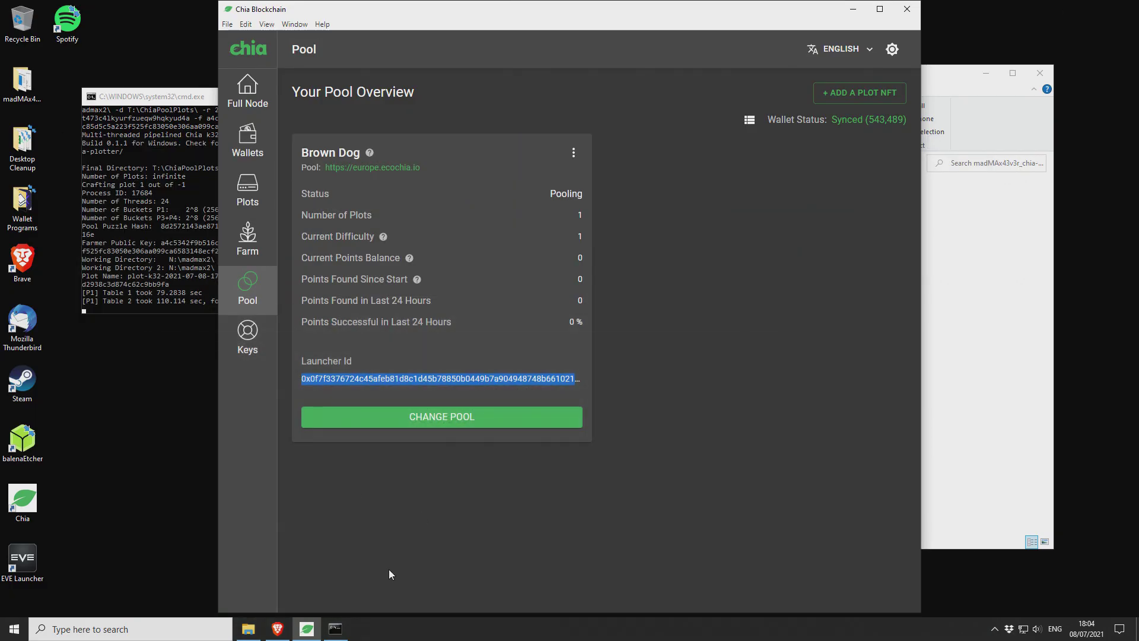
- Select the Brown Dog pool's Launcher Id and copy it to the clipboard
click(353, 374)
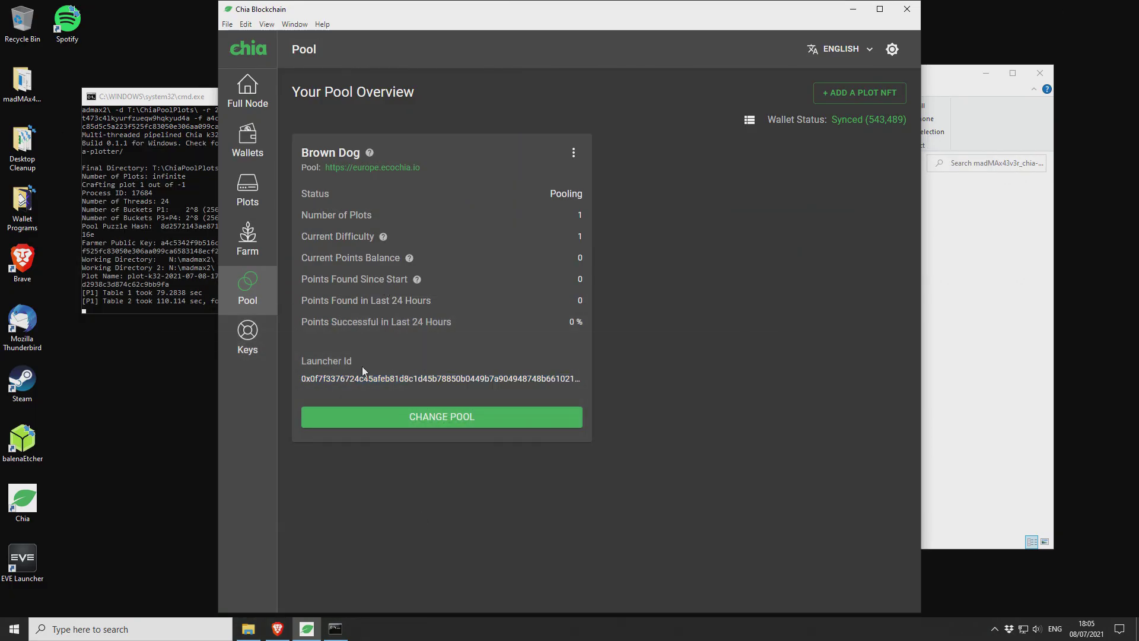
double_click(306, 379)
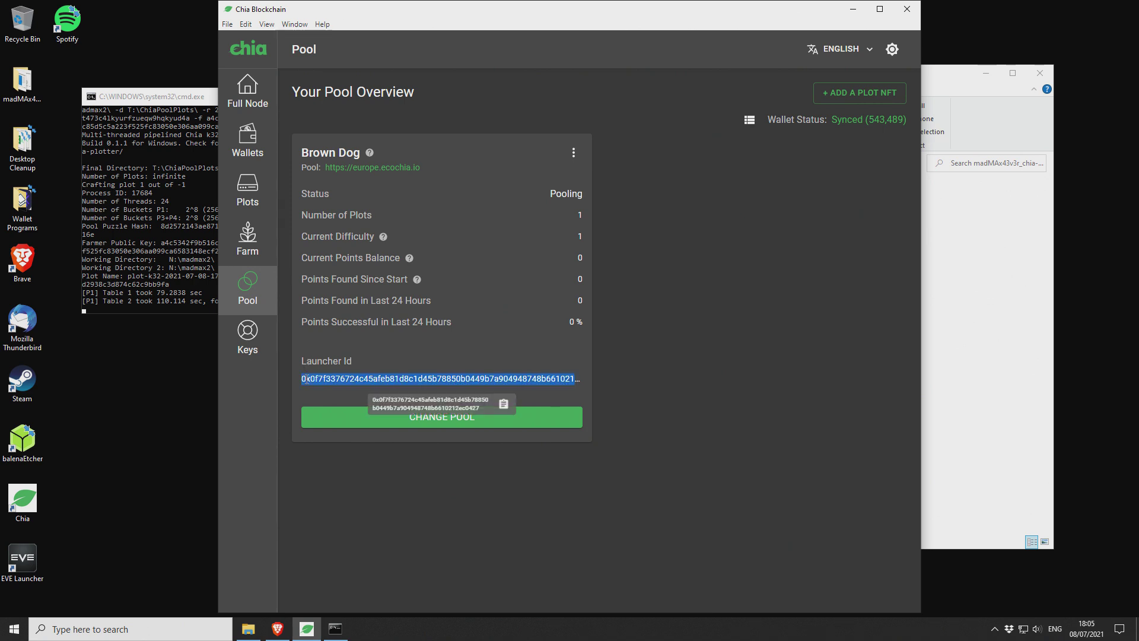
click(504, 404)
mouse_move(501, 390)
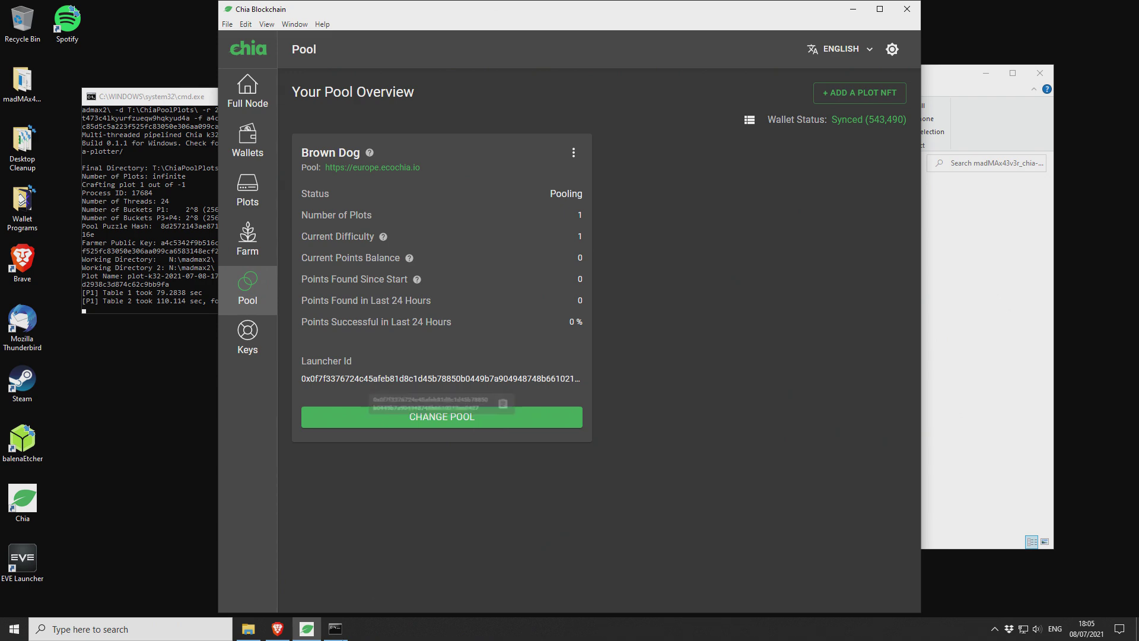
- Check the connection with the Launcher Id to load the EcoChia dashboard with 0 active plots, then show the desktop
click(277, 628)
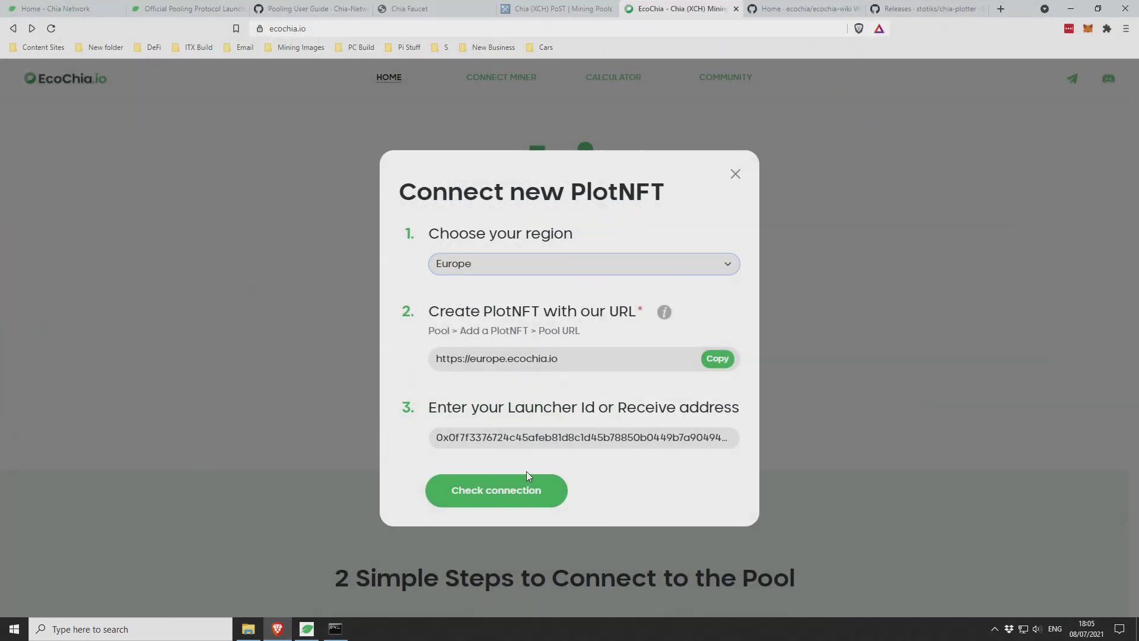
click(529, 439)
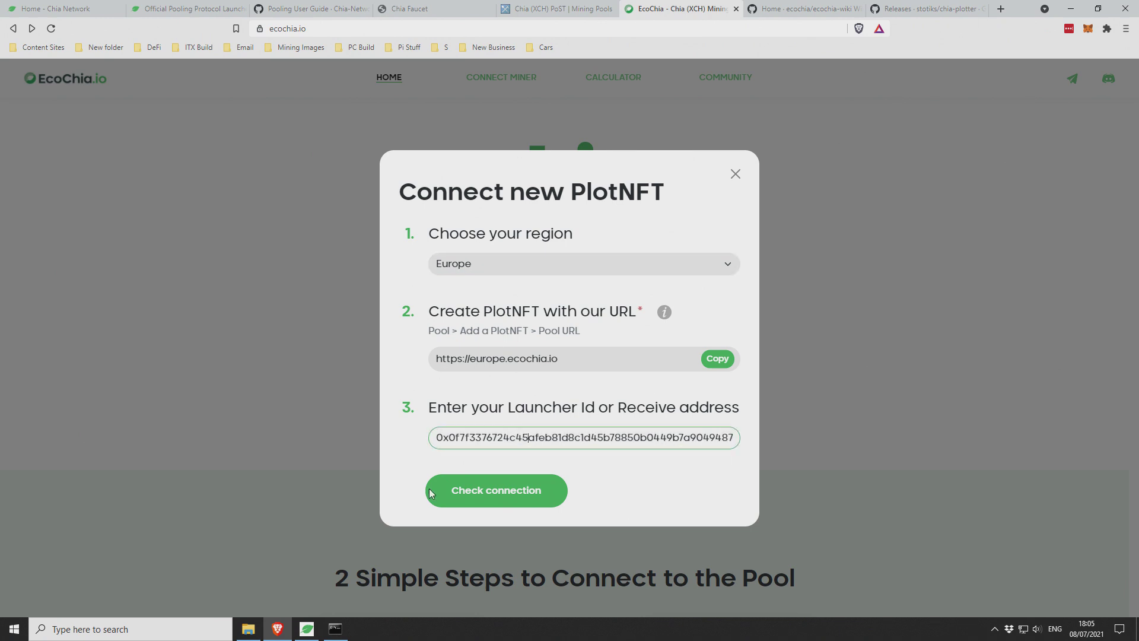
click(509, 499)
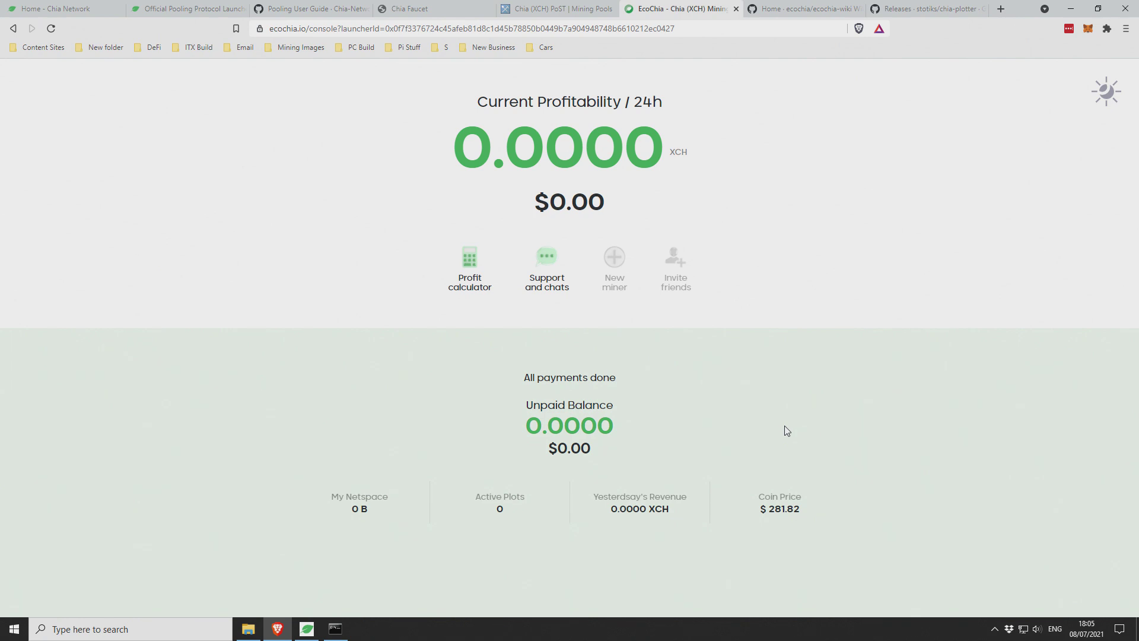
key(super+d)
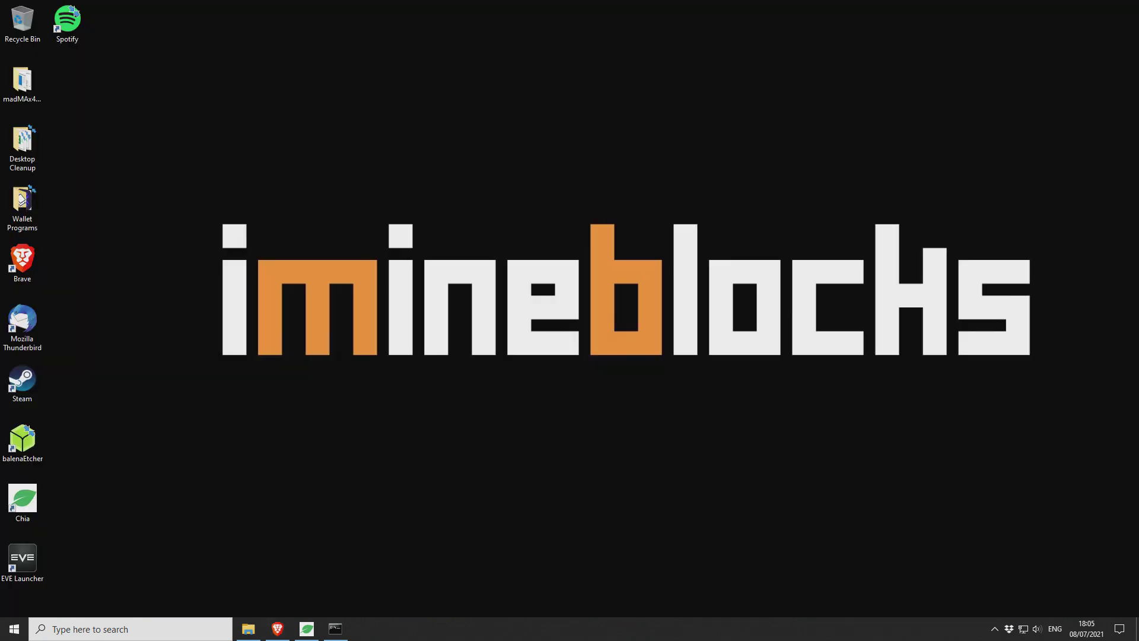